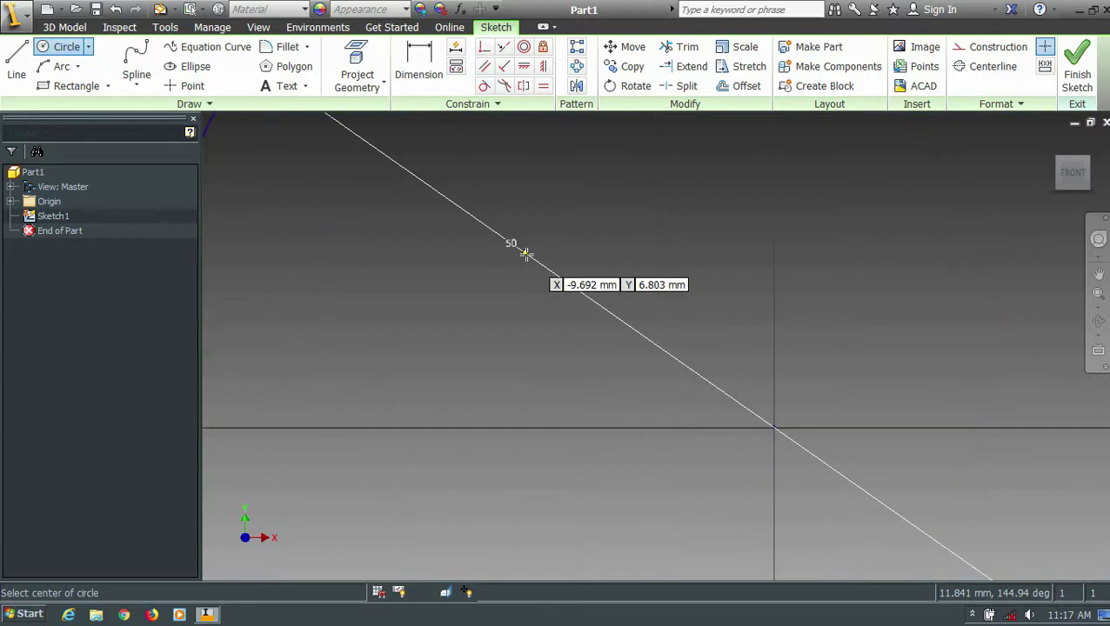
# - Draw two 20 mm diameter circles centred on the horizontal axis, one on each side of the 50 mm circle
pyautogui.scroll(5, 523, 250)
pyautogui.scroll(-1, 321, 290)
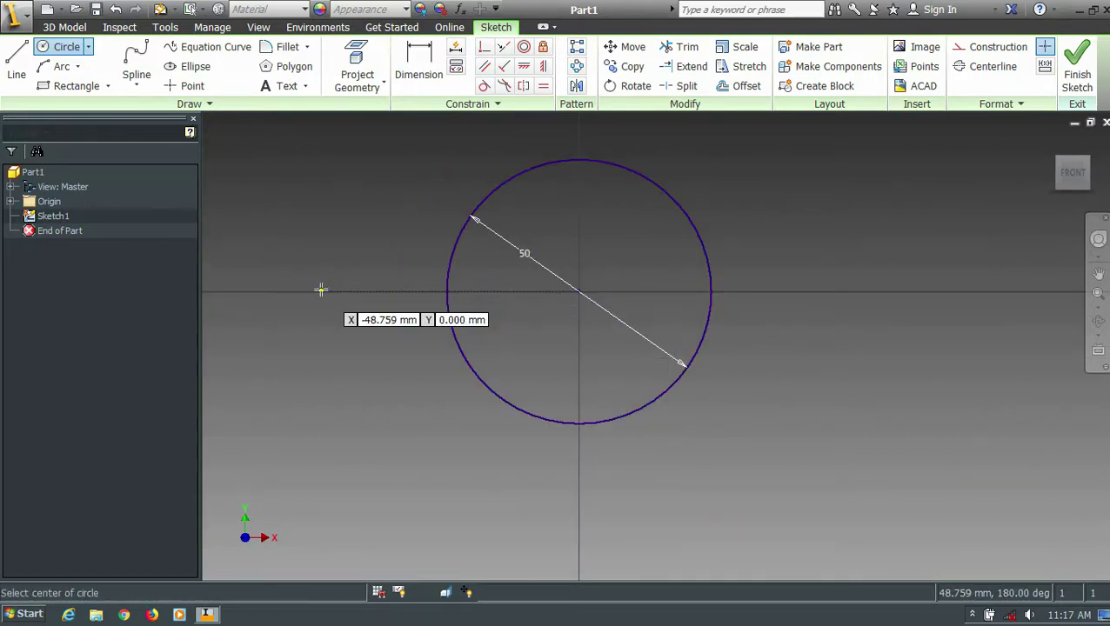
pyautogui.click(321, 290)
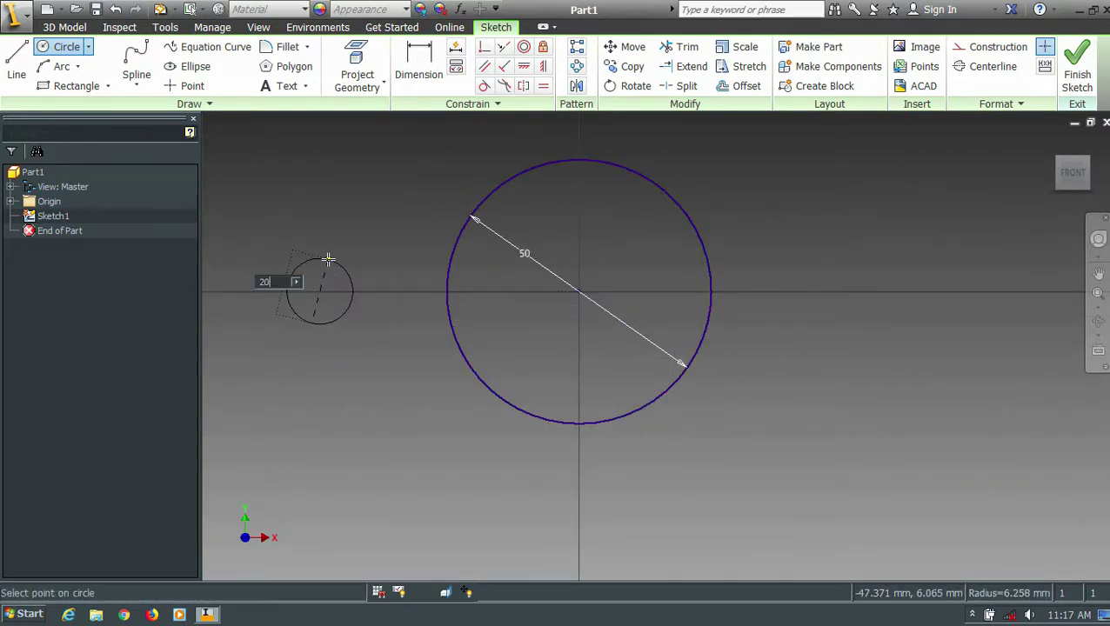
pyautogui.write('20')
pyautogui.press('Return')
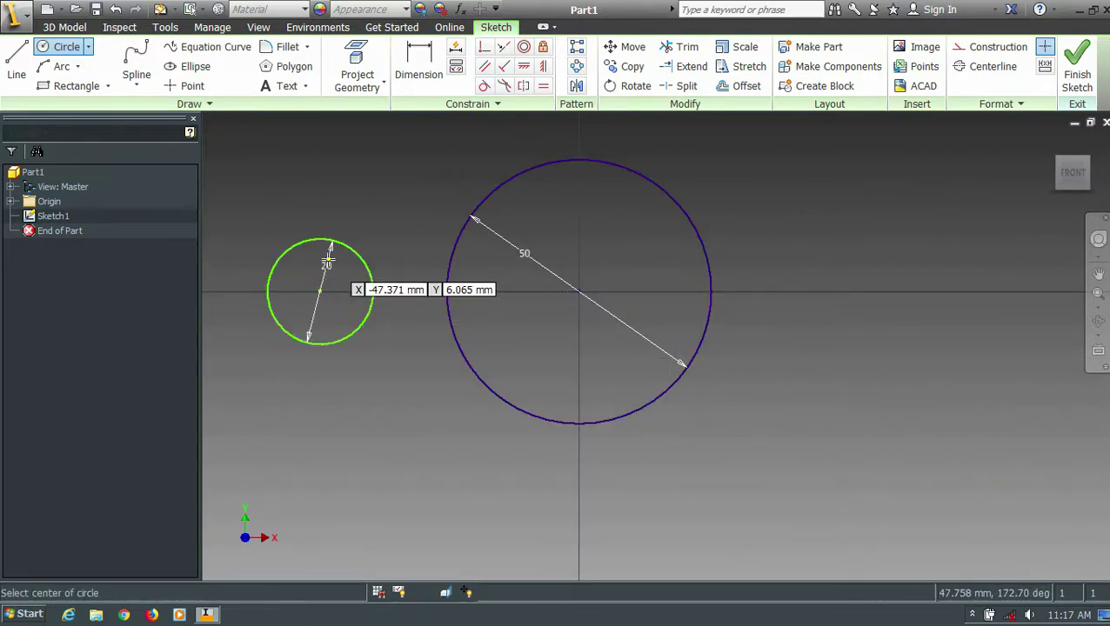
pyautogui.click(876, 291)
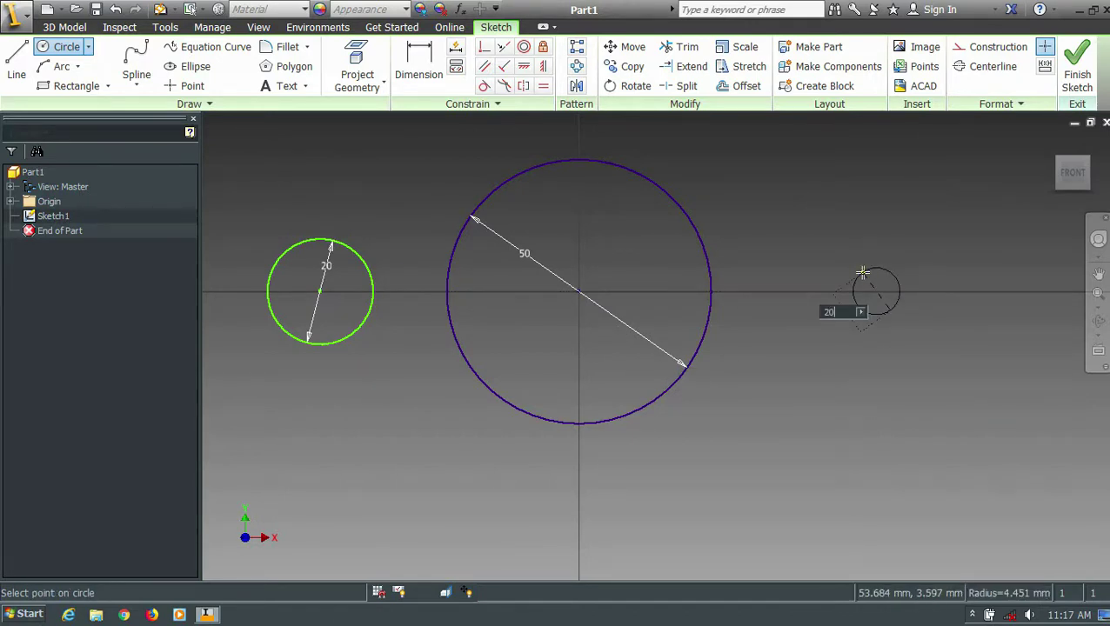
pyautogui.write('20')
pyautogui.press('Return')
# - Dimension the right small circle's centre horizontally at 40 mm from the large circle's centre
pyautogui.press('d')
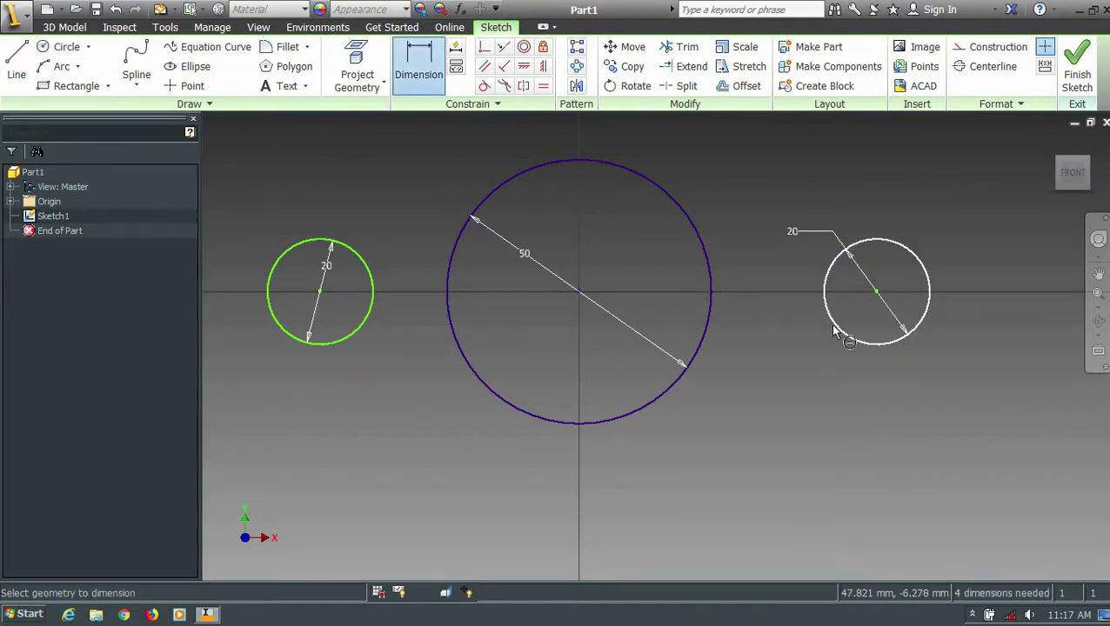
pyautogui.click(843, 334)
pyautogui.click(704, 341)
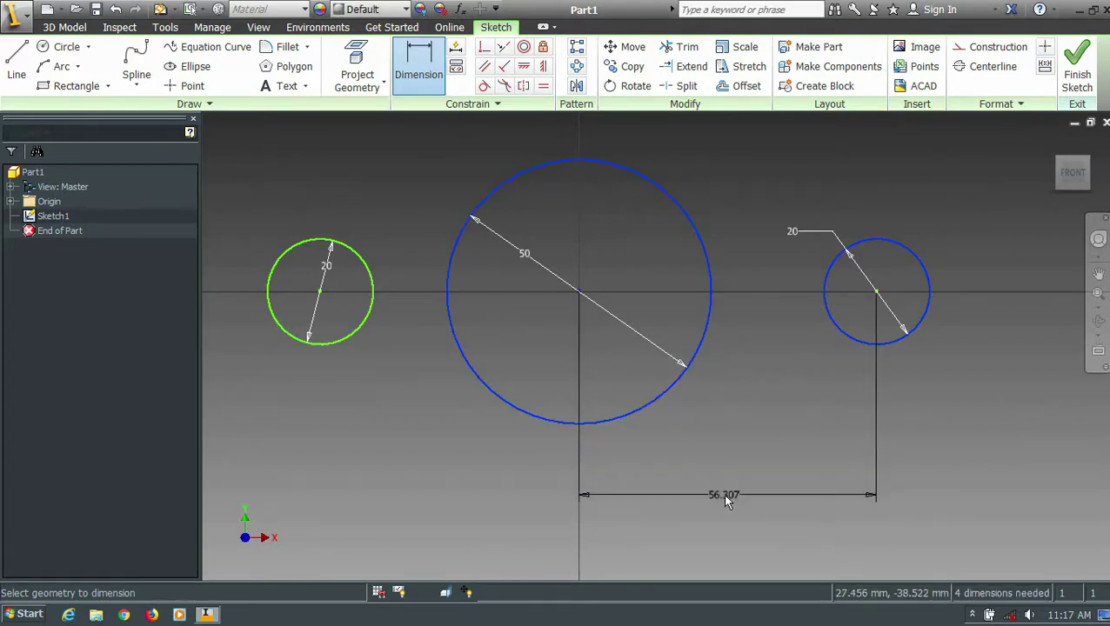
pyautogui.click(722, 496)
pyautogui.write('40')
pyautogui.press('Return')
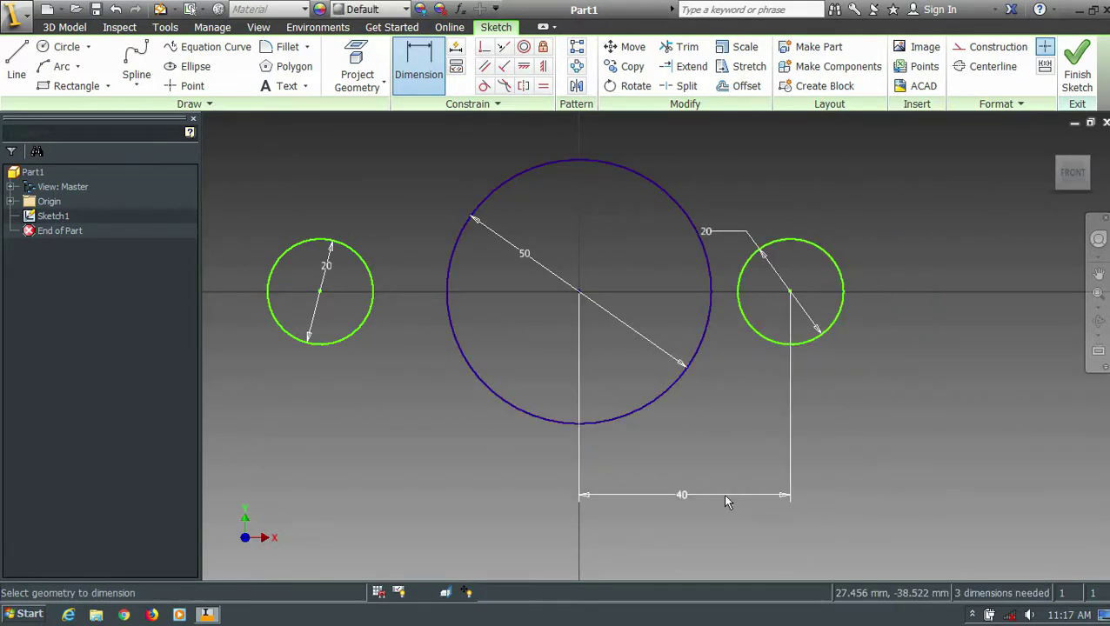
# - Dimension the left small circle's centre horizontally at 40 mm from the large circle's centre
pyautogui.click(360, 337)
pyautogui.click(461, 339)
pyautogui.click(430, 501)
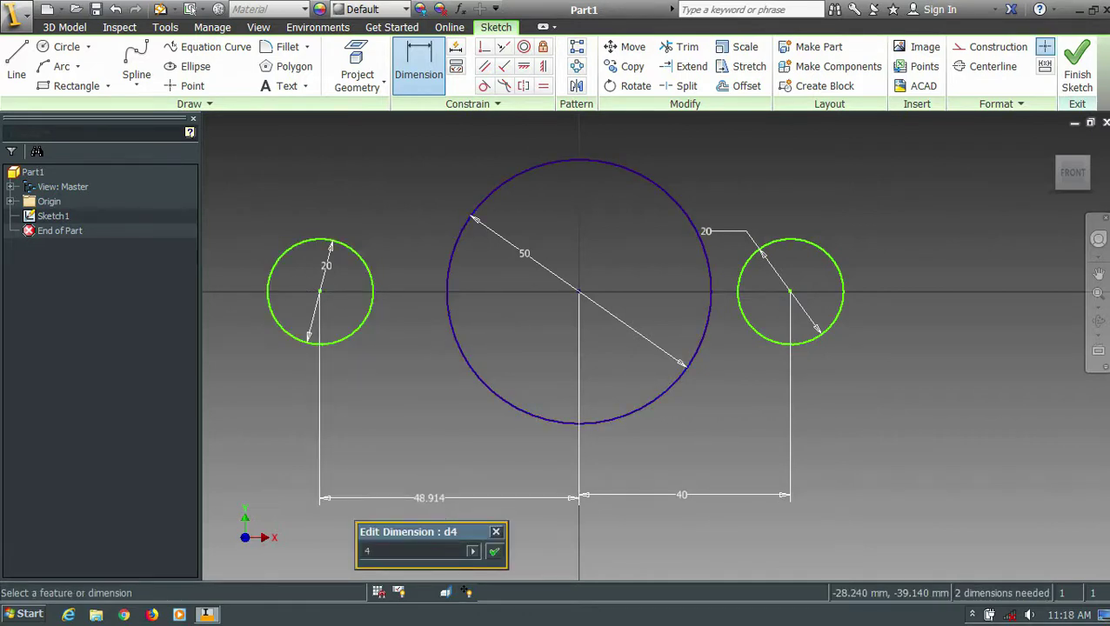
pyautogui.write('40')
pyautogui.press('Return')
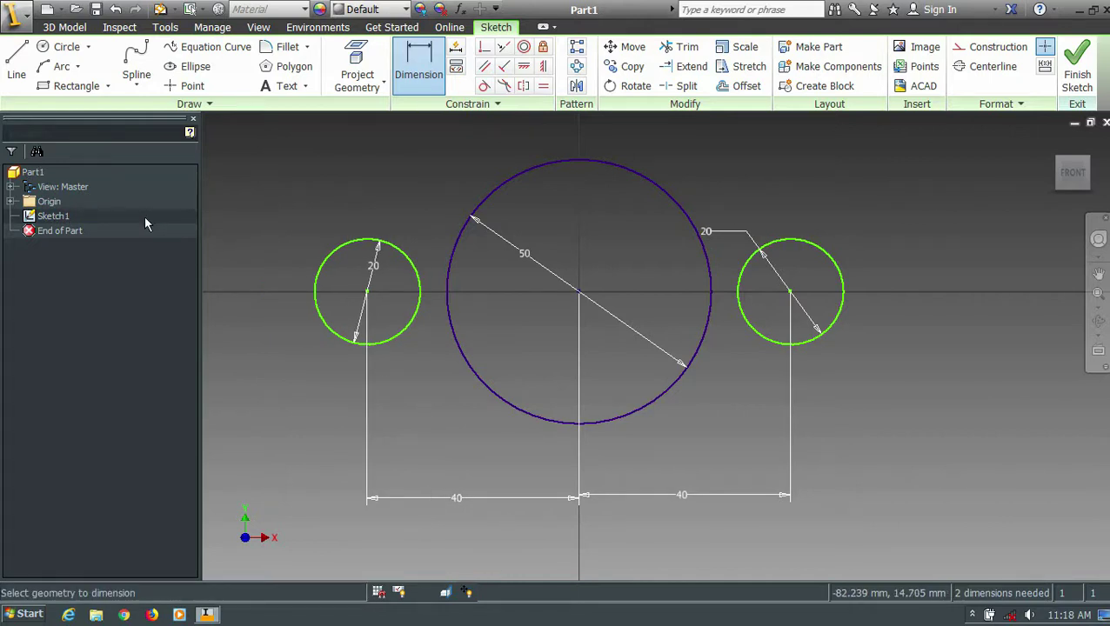
# - Draw two separate slanted lines above the circles, one descending to each side from above the large circle
pyautogui.click(16, 68)
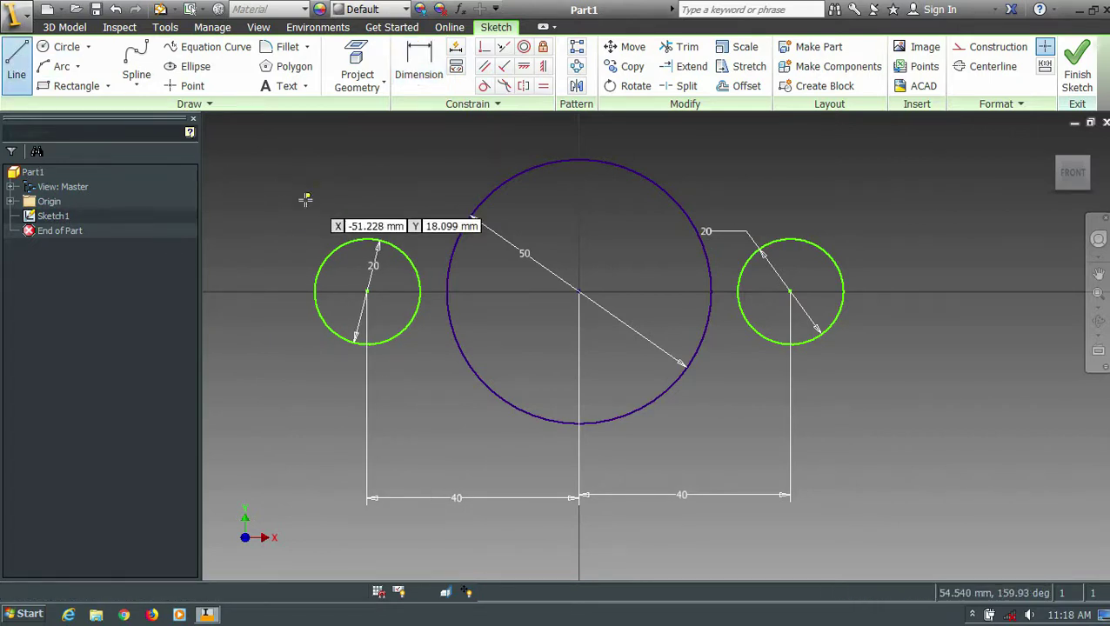
pyautogui.click(266, 232)
pyautogui.click(580, 128)
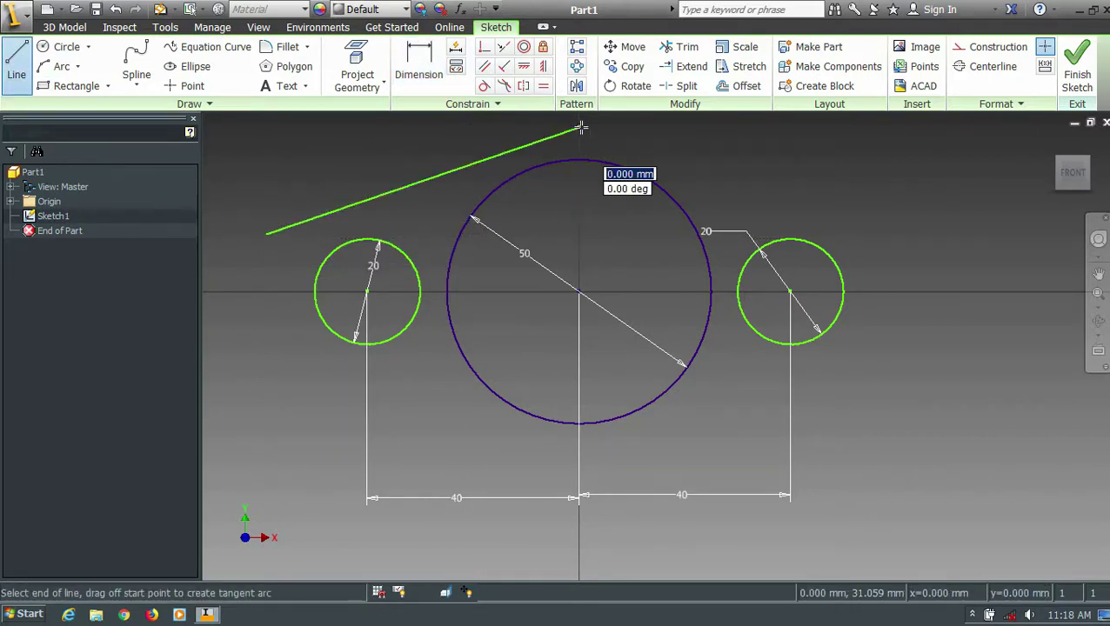
pyautogui.click(581, 128)
pyautogui.click(581, 129)
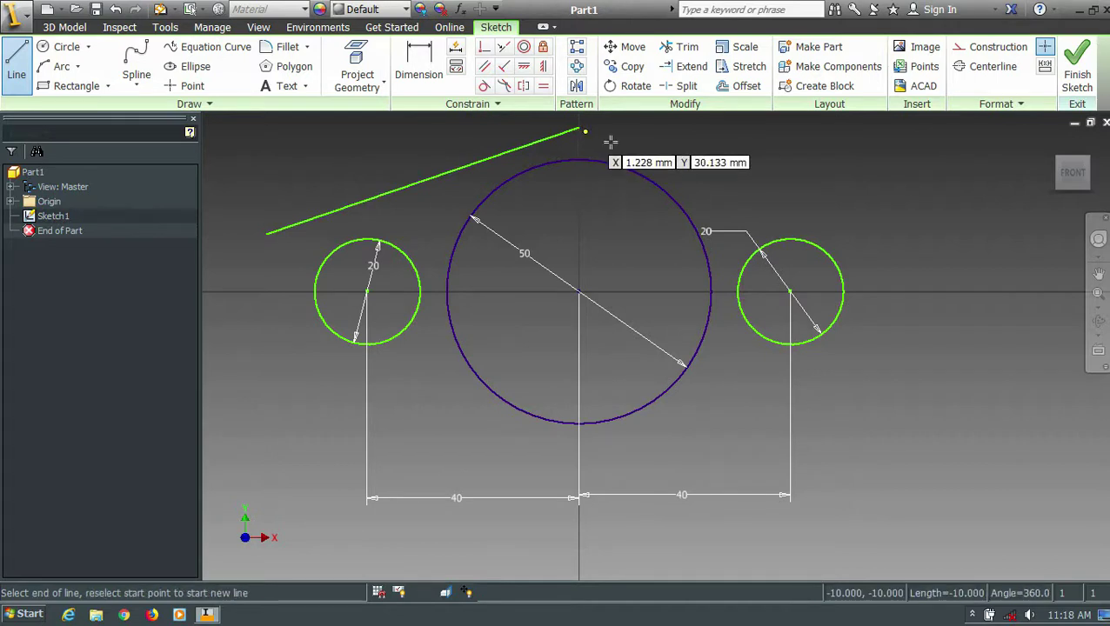
pyautogui.doubleClick(901, 259)
# - Draw two separate slanted lines below the circles, one rising to each side from below the large circle
pyautogui.click(880, 353)
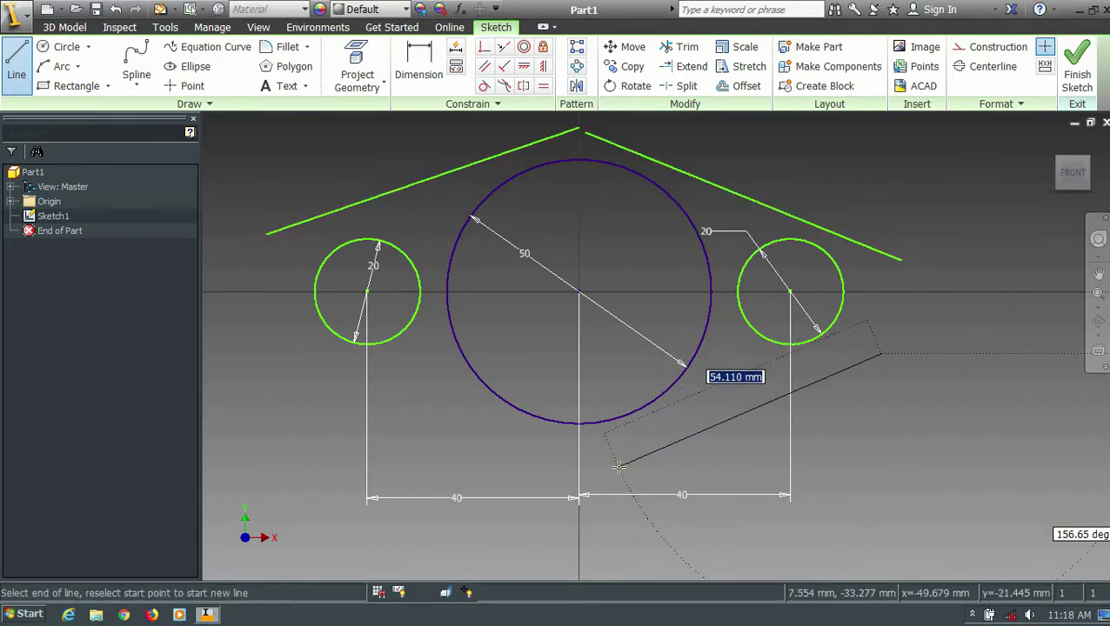
pyautogui.doubleClick(618, 467)
pyautogui.click(578, 456)
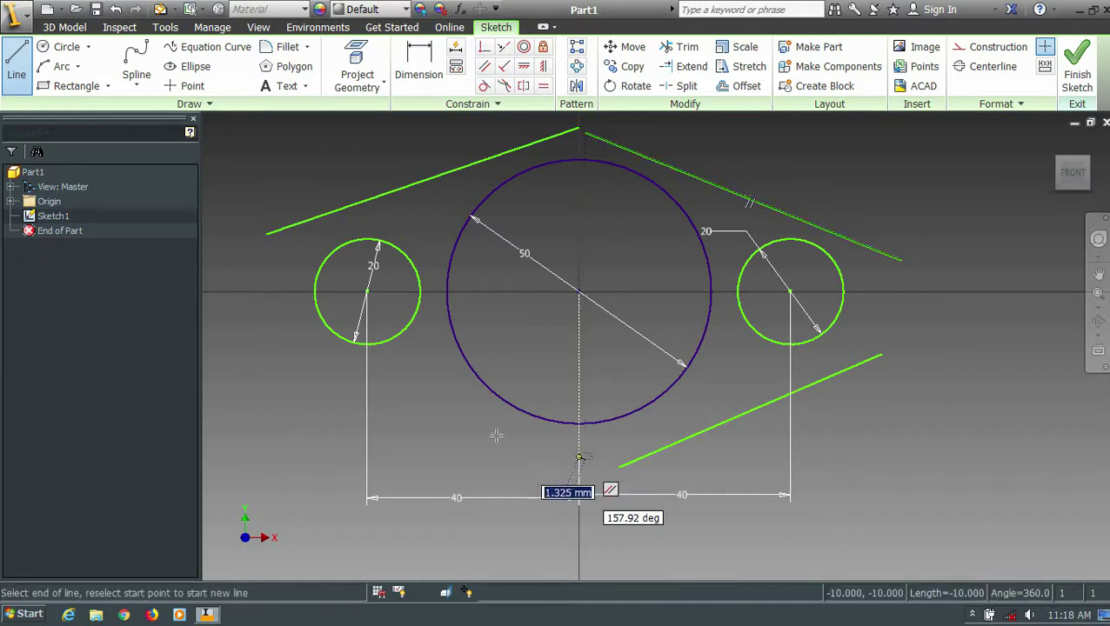
pyautogui.doubleClick(282, 354)
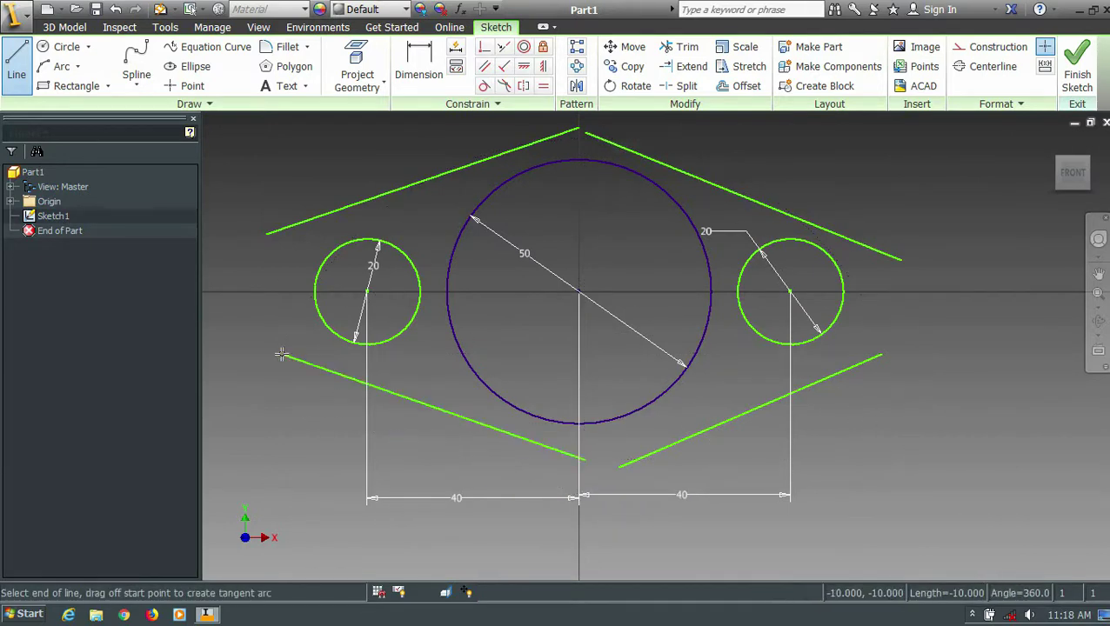
# - Apply tangent constraints between both upper slanted lines and the 50 mm circle
pyautogui.click(484, 86)
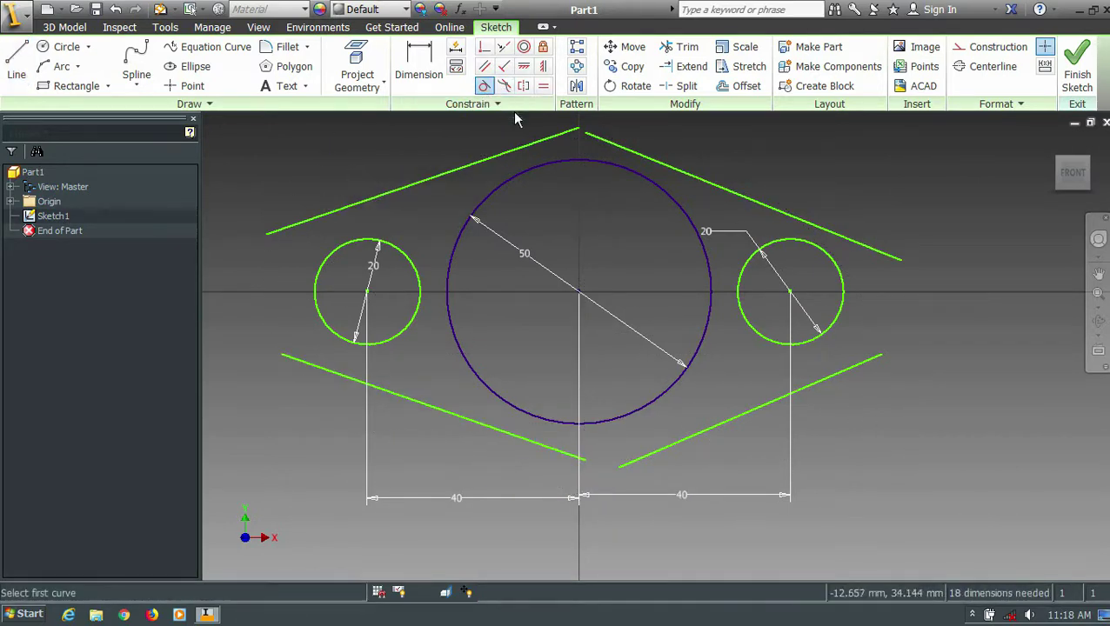
pyautogui.click(546, 147)
pyautogui.click(557, 161)
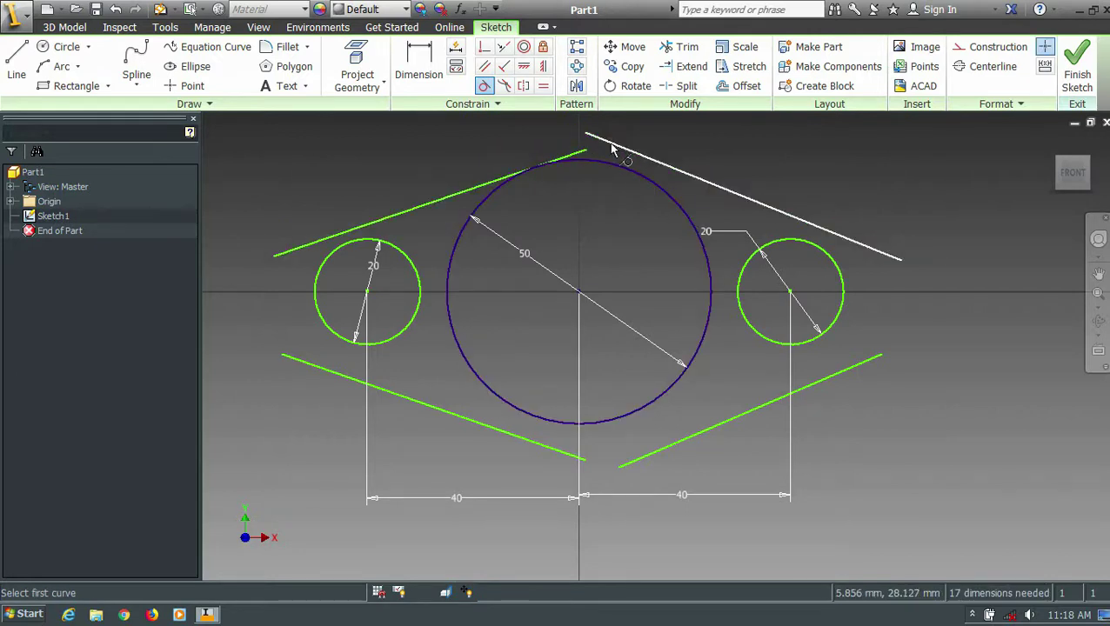
pyautogui.click(612, 148)
pyautogui.click(614, 167)
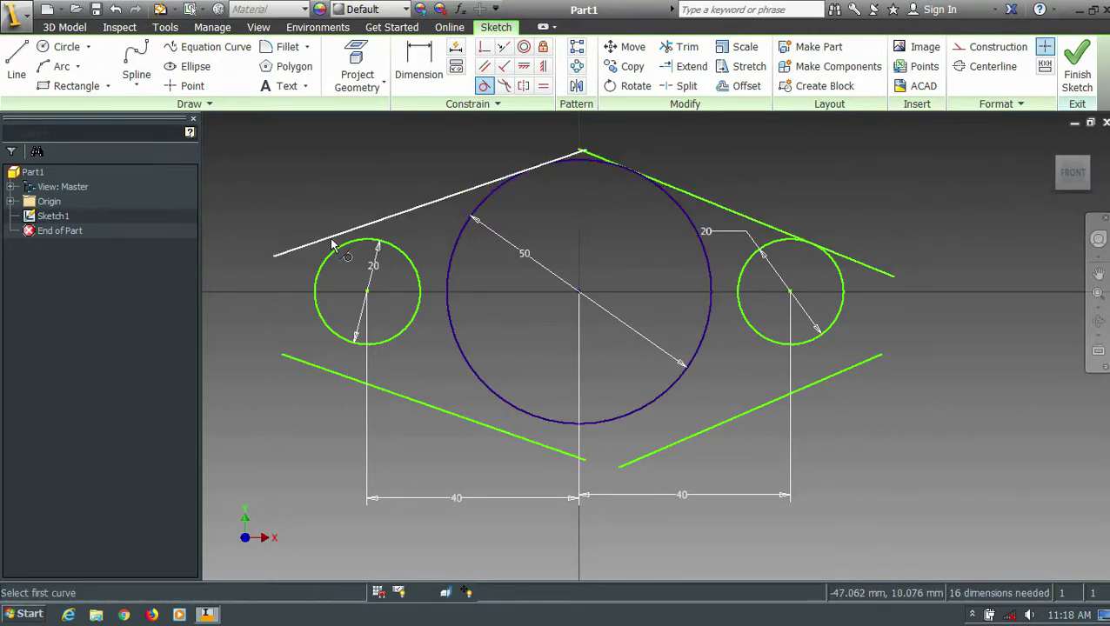
# - Make each upper slanted line tangent to the 20 mm circle on its side
pyautogui.click(331, 244)
pyautogui.click(332, 253)
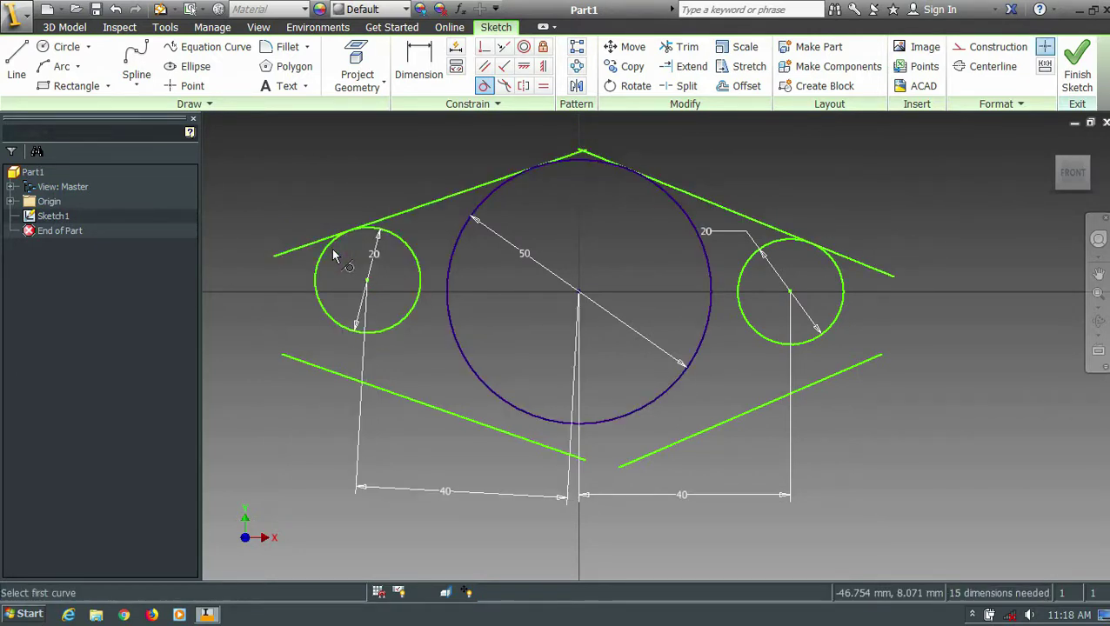
pyautogui.click(767, 233)
pyautogui.click(767, 251)
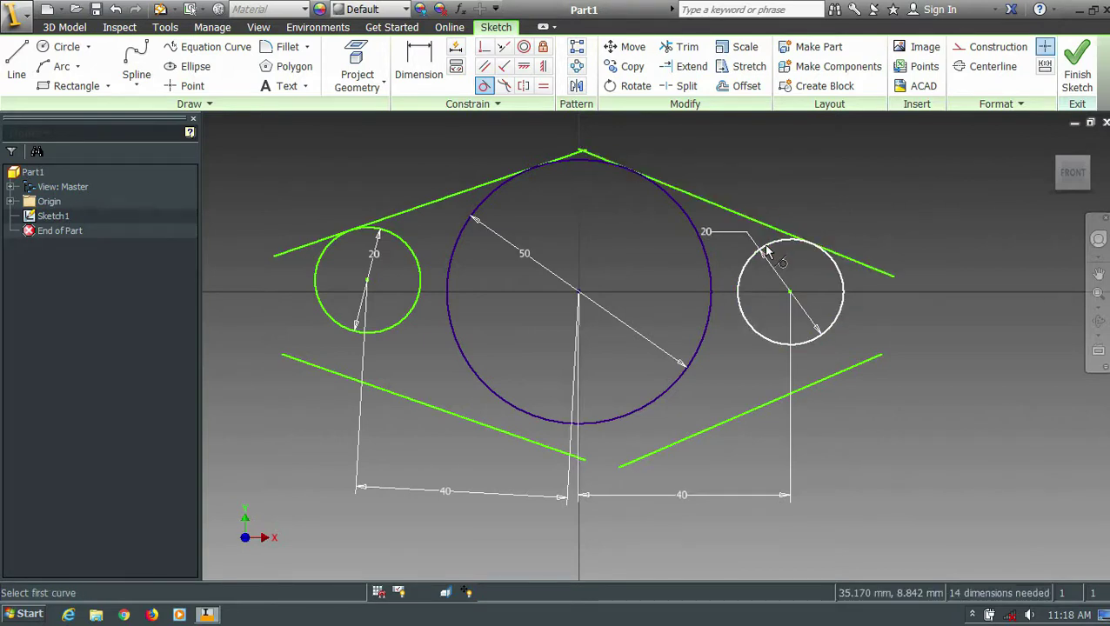
# - Make the lower right line tangent to the right 20 mm circle and the 50 mm circle
pyautogui.click(841, 372)
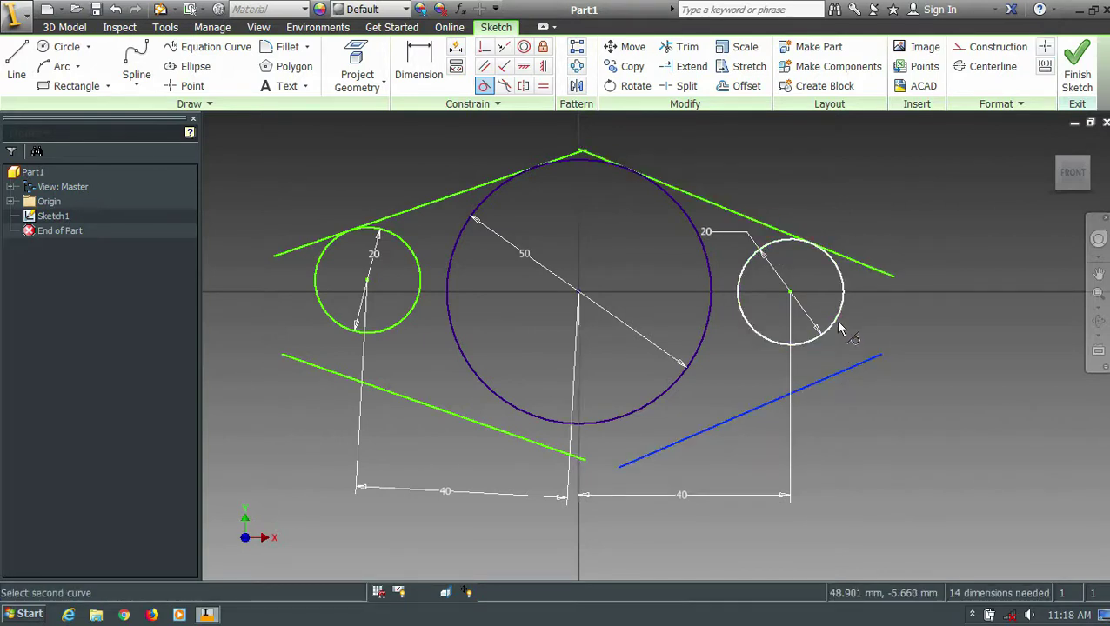
pyautogui.click(840, 328)
pyautogui.click(720, 391)
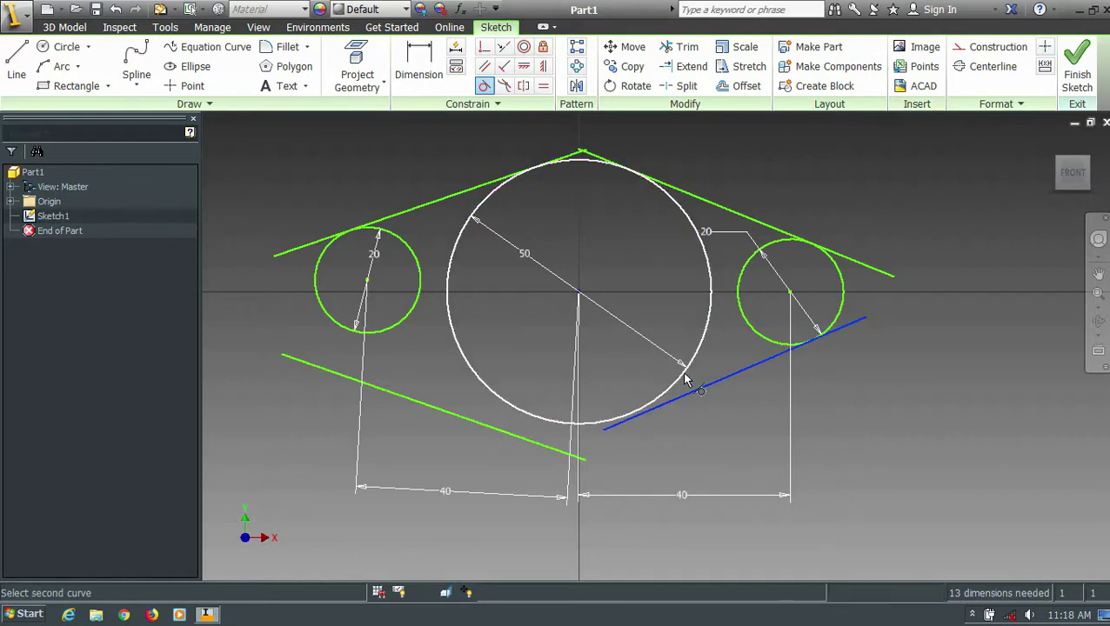
pyautogui.click(685, 376)
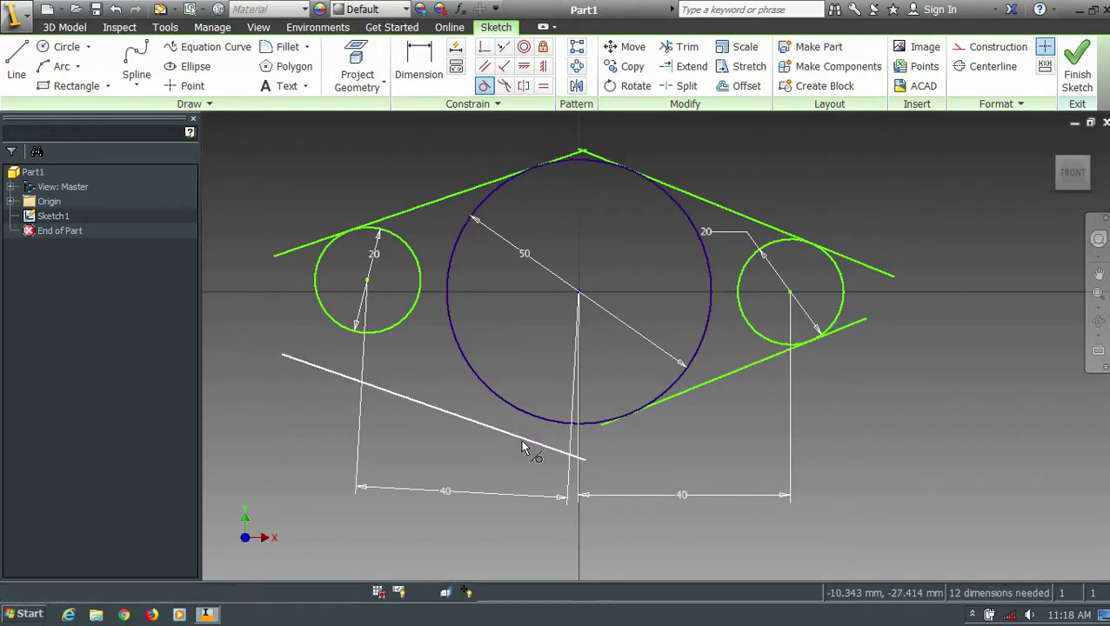
# - Make the lower left line tangent to the 50 mm circle and the left 20 mm circle
pyautogui.click(536, 441)
pyautogui.click(550, 423)
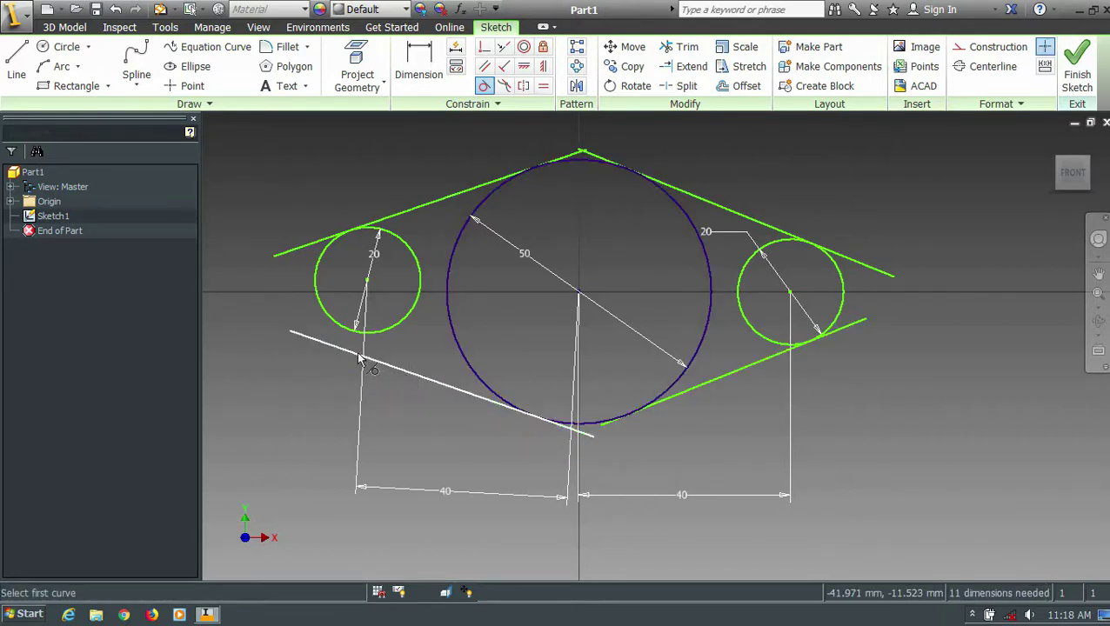
pyautogui.click(352, 345)
pyautogui.click(353, 339)
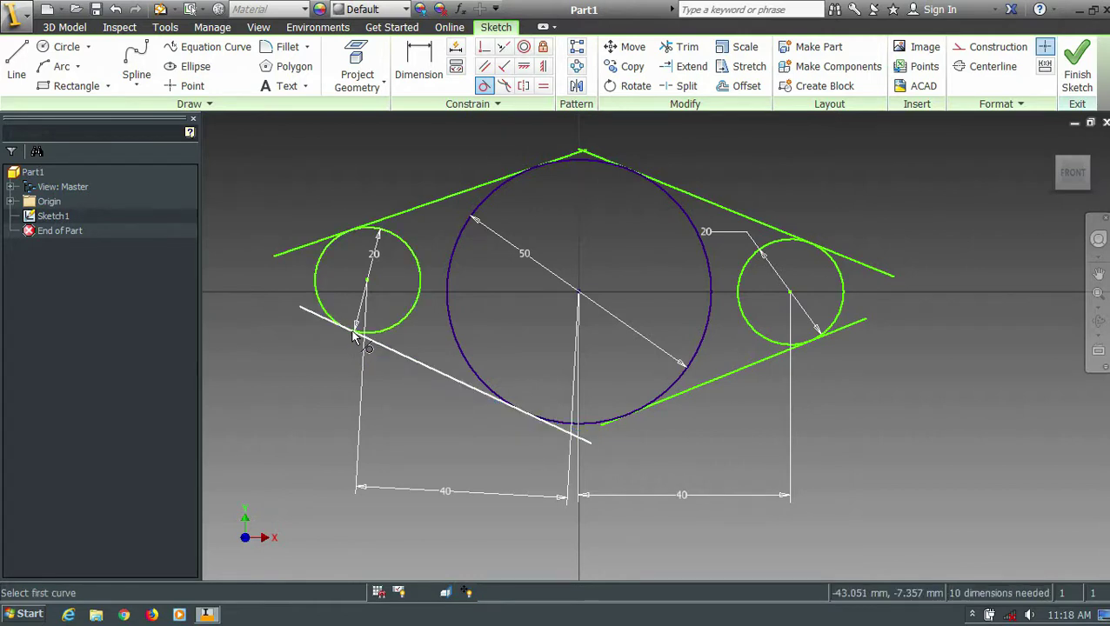
pyautogui.press('d')
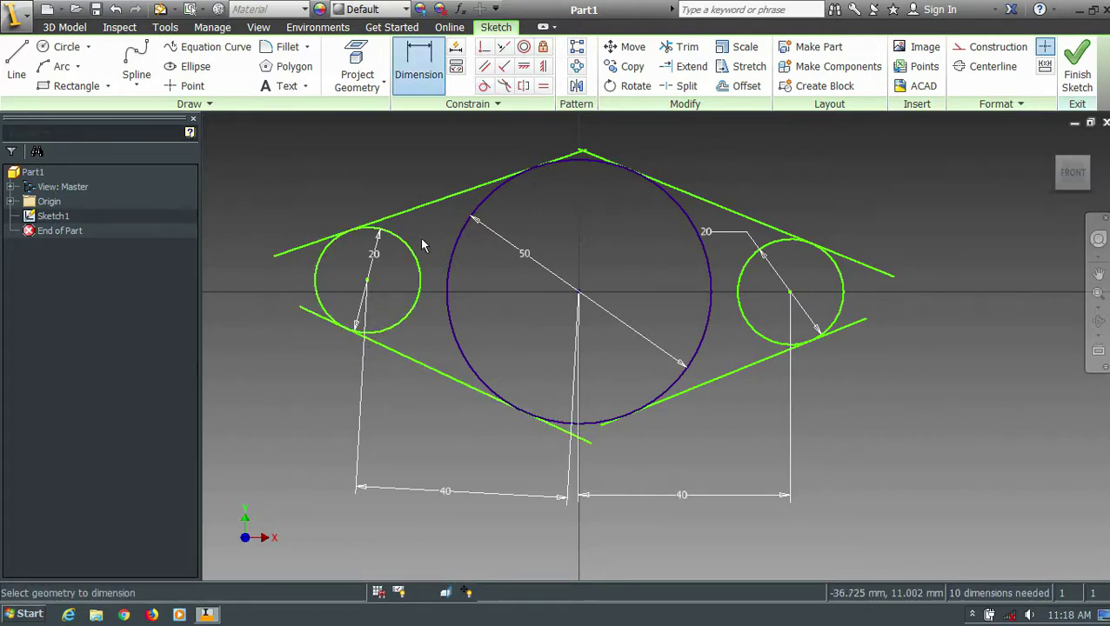
pyautogui.click(447, 258)
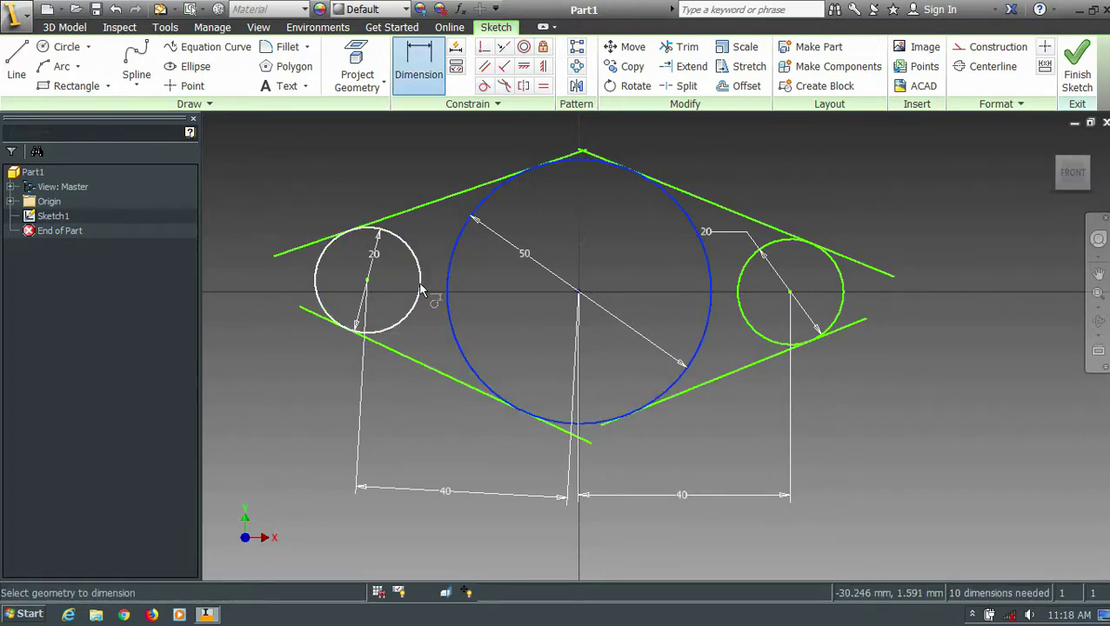
pyautogui.click(314, 290)
pyautogui.press('Escape')
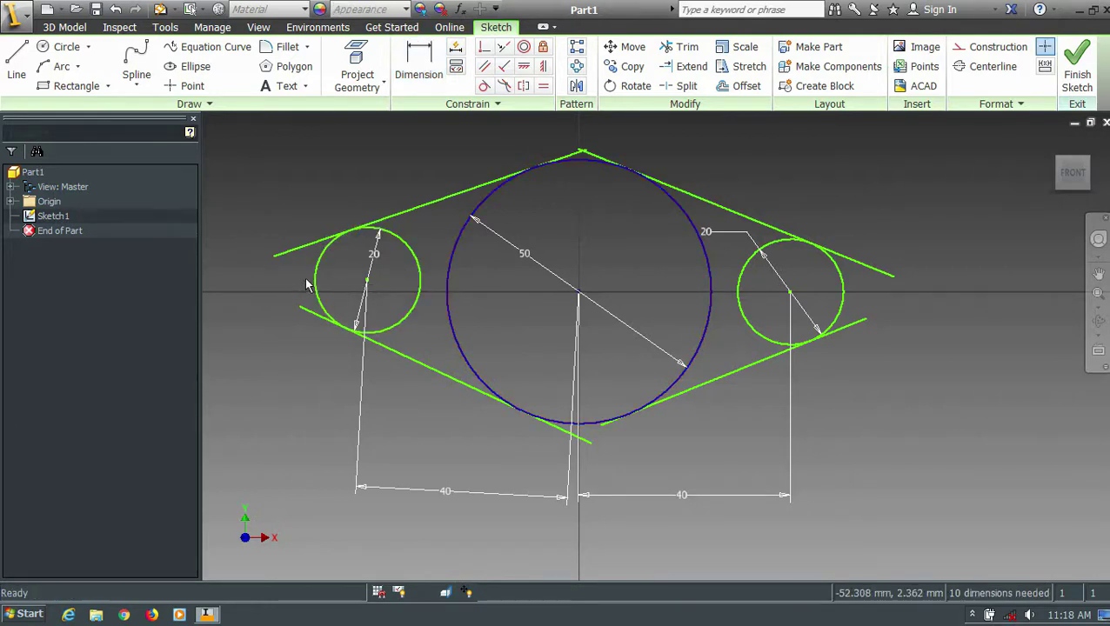
# - Dimension the vertical offset between the left small circle's centre and the sketch origin, and set it to 0
pyautogui.press('d')
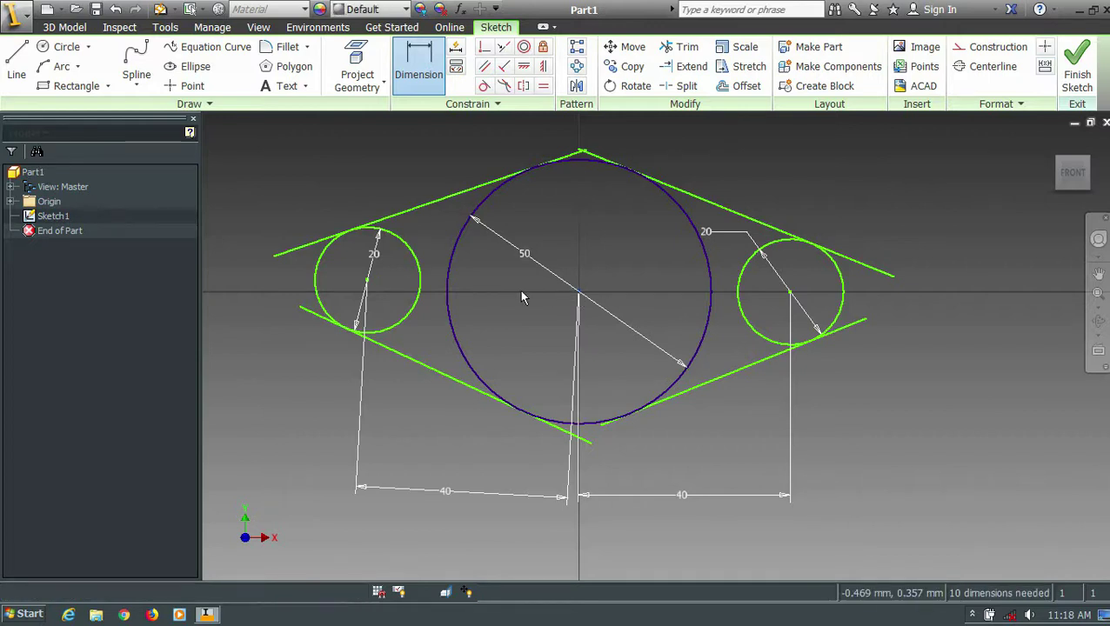
pyautogui.click(420, 297)
pyautogui.click(290, 293)
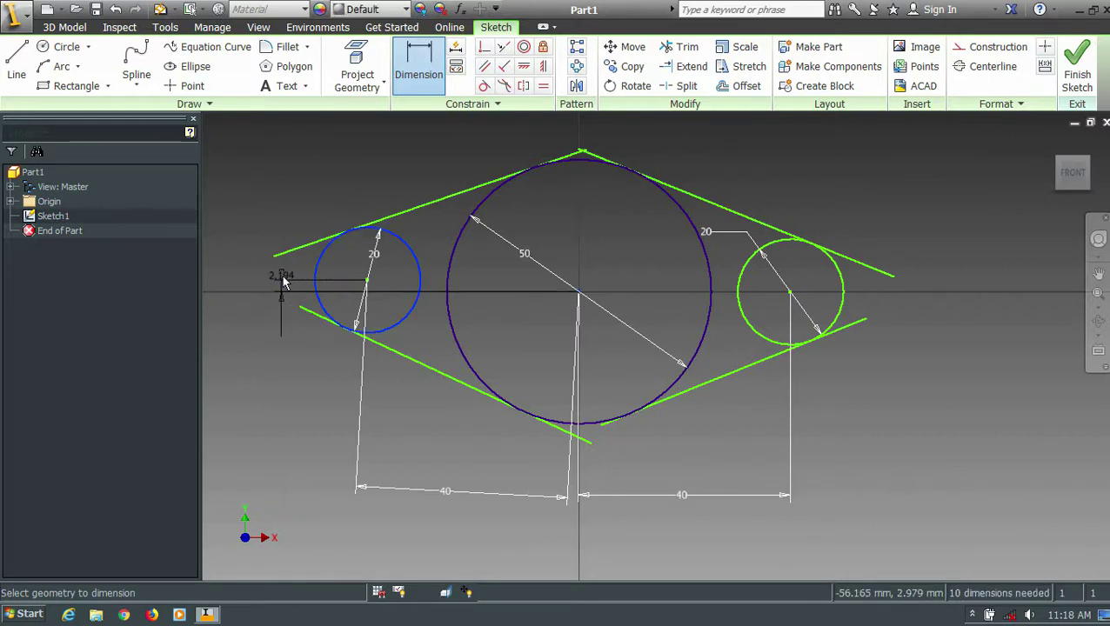
pyautogui.click(283, 280)
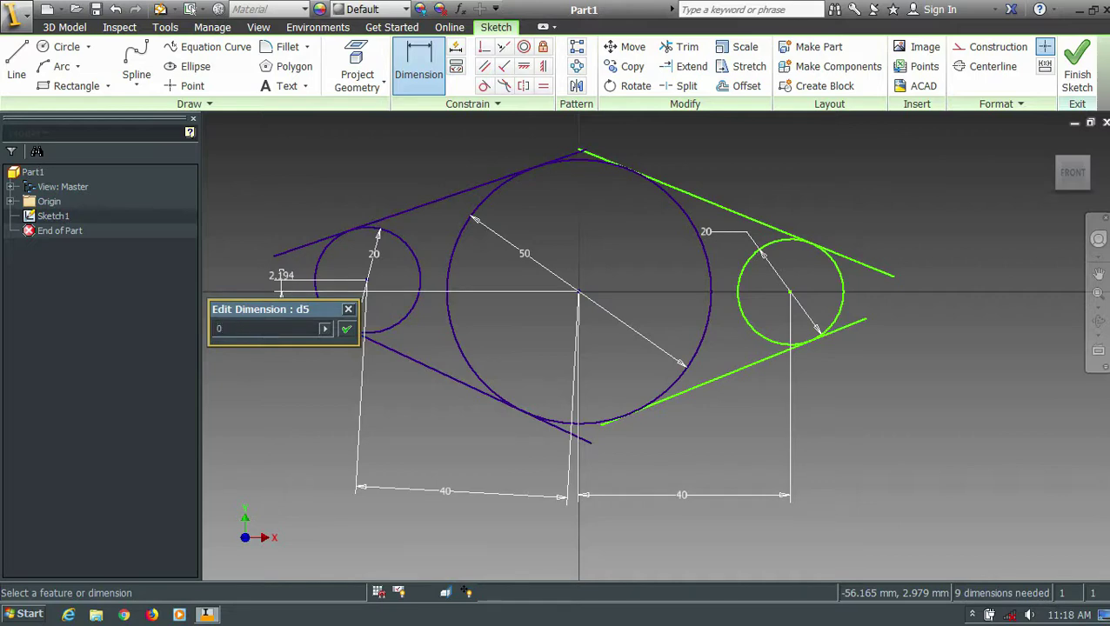
pyautogui.press('Return')
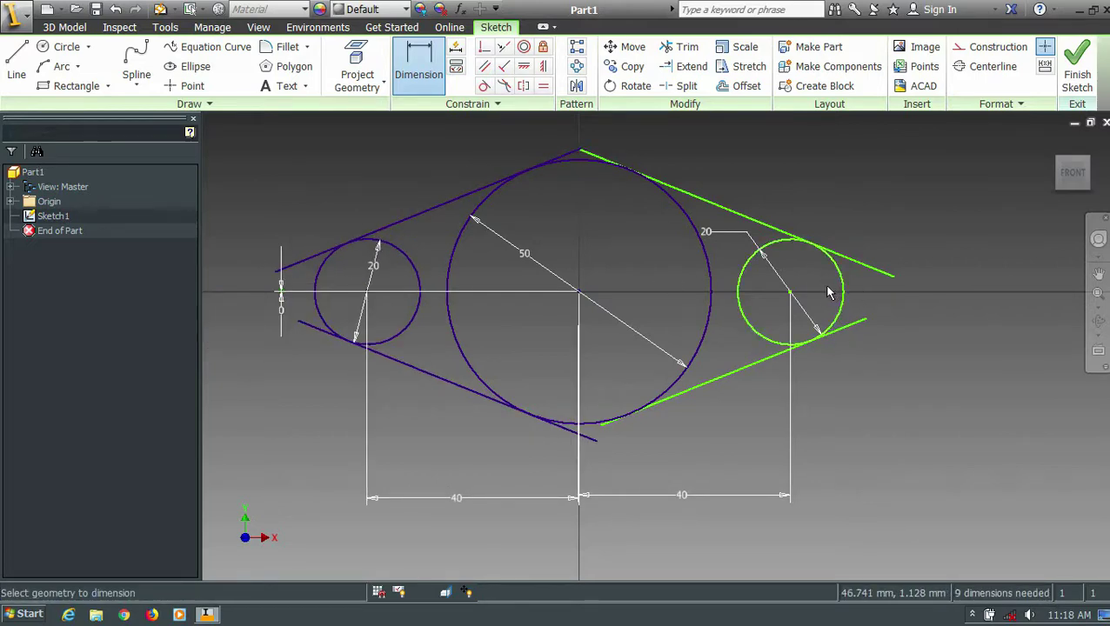
# - Dimension the vertical offset between the right small circle's centre and the sketch origin, and set it to 0
pyautogui.scroll(3, 828, 292)
pyautogui.scroll(-2, 824, 292)
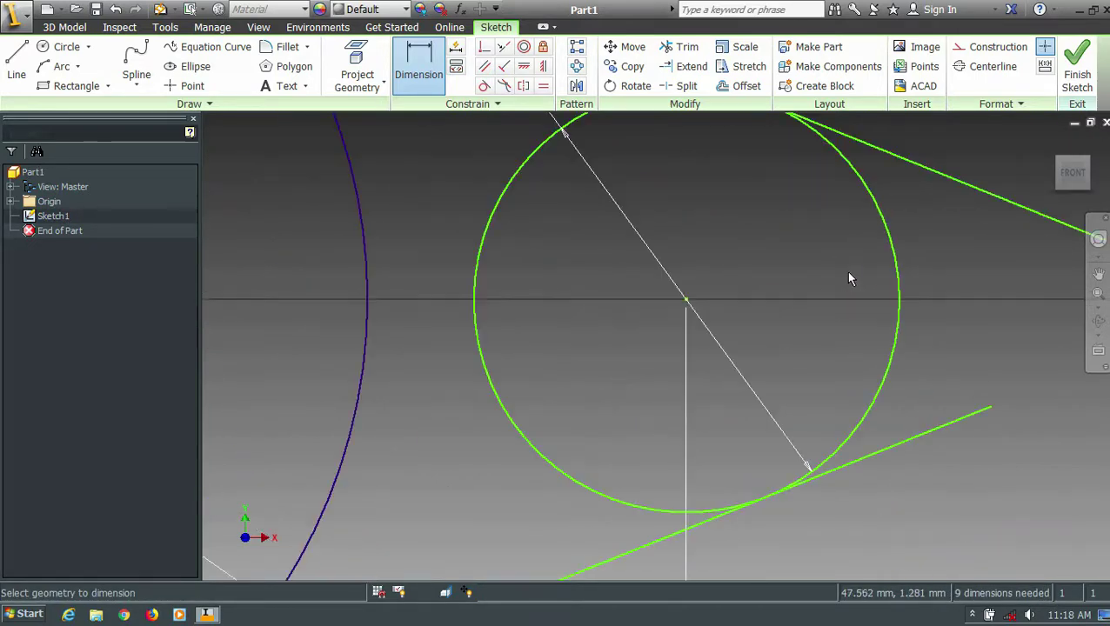
pyautogui.click(901, 280)
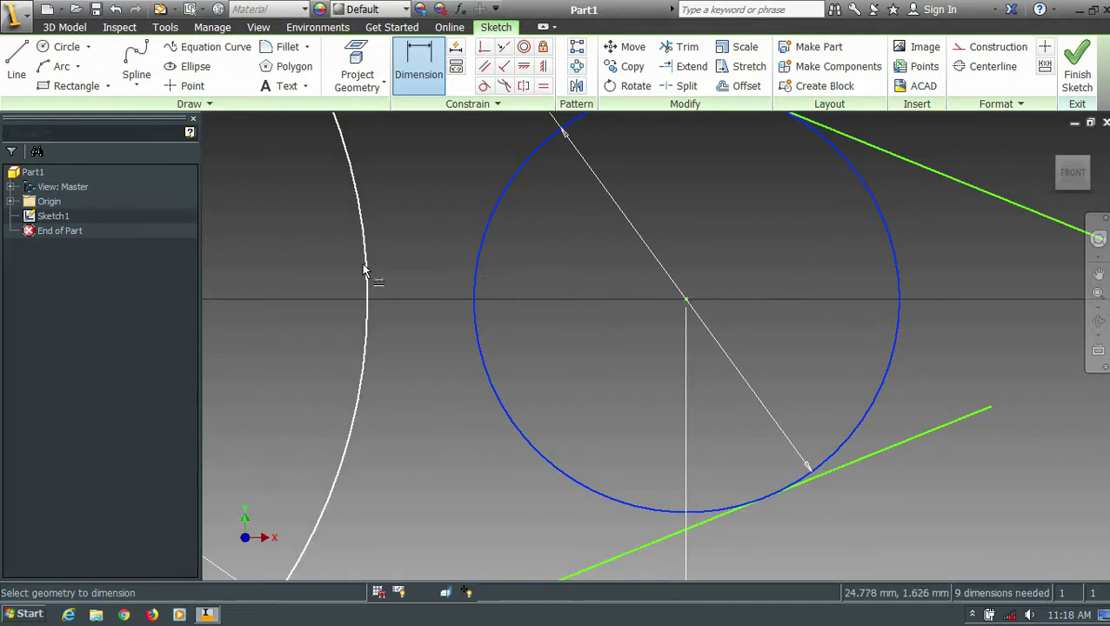
pyautogui.click(363, 264)
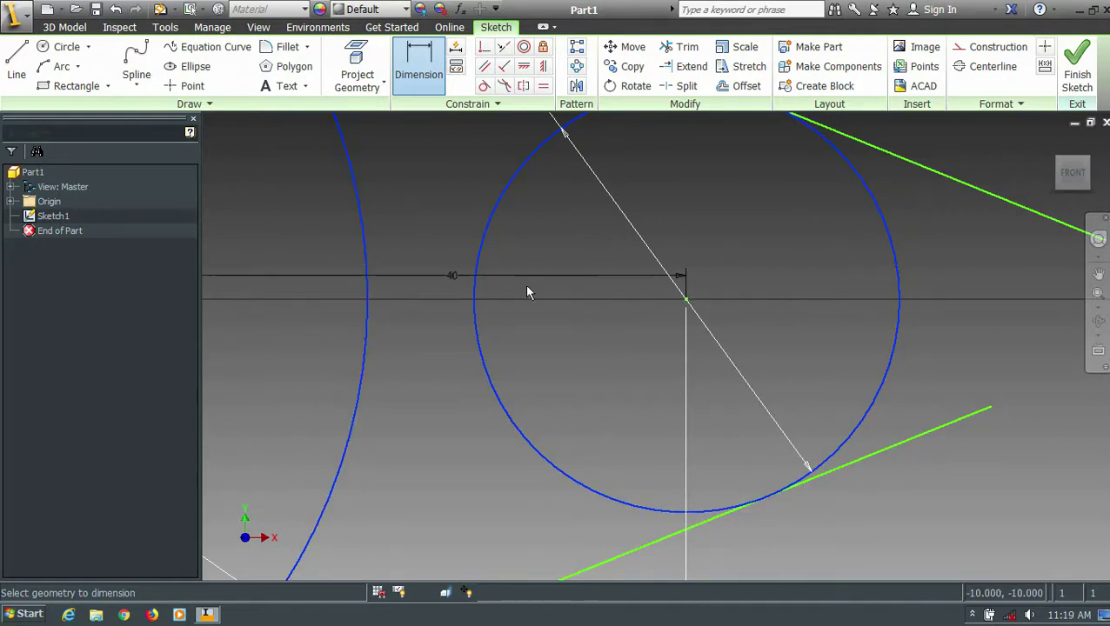
pyautogui.click(1035, 308)
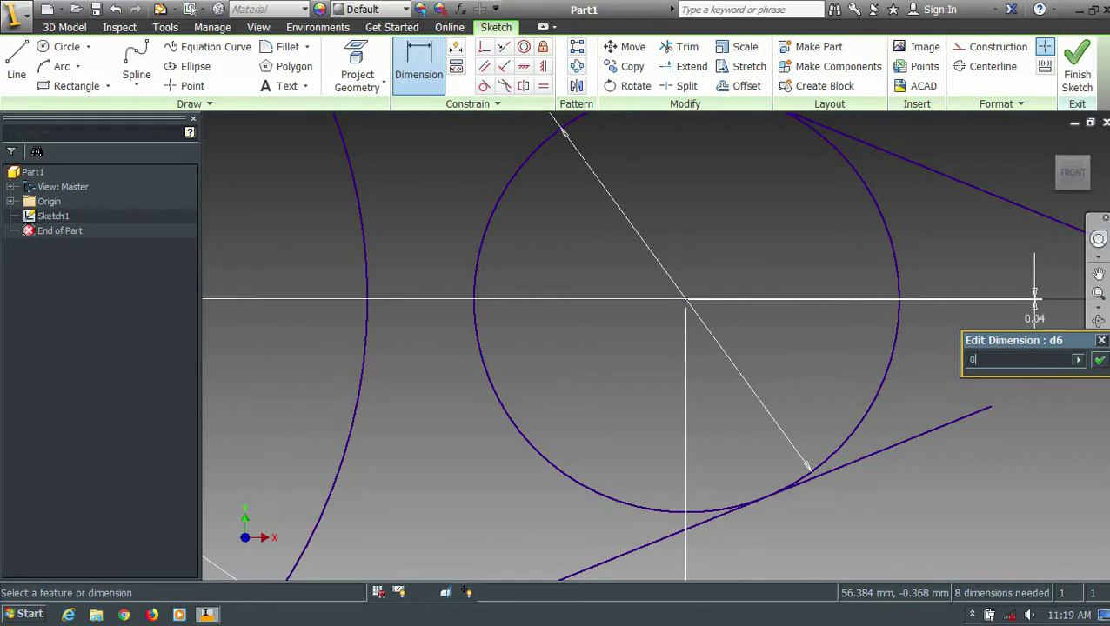
pyautogui.press('Return')
# - Trim the line ends overhanging the left 20 mm circle and those extending past the bottom of the 50 mm circle
pyautogui.scroll(-3, 1035, 309)
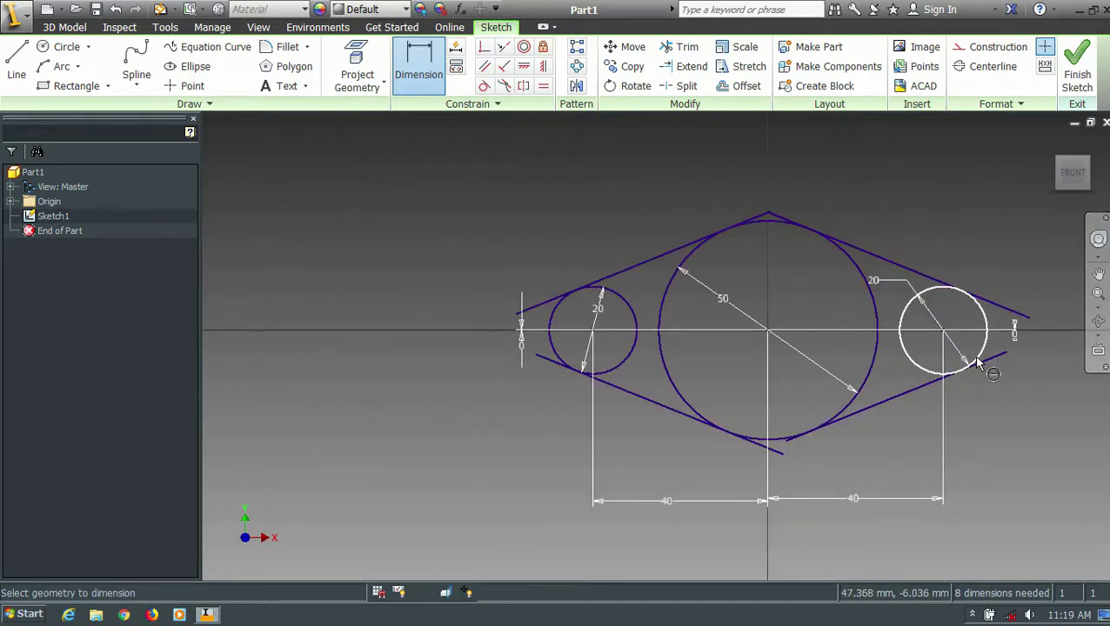
pyautogui.press('x')
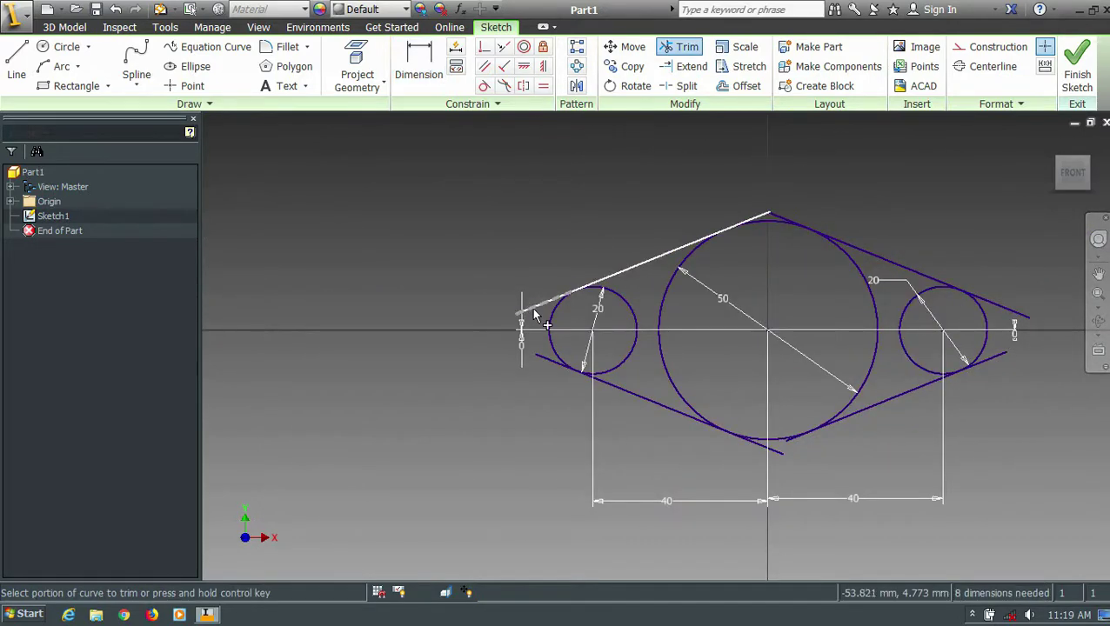
pyautogui.click(531, 311)
pyautogui.click(545, 360)
pyautogui.scroll(3, 859, 431)
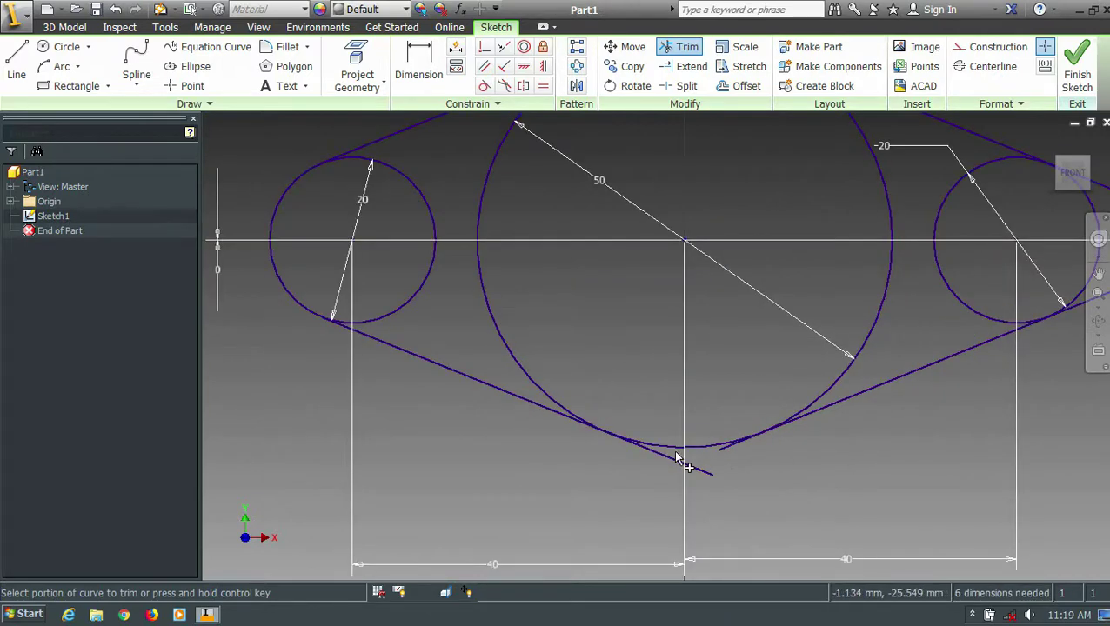
pyautogui.click(736, 456)
pyautogui.click(713, 475)
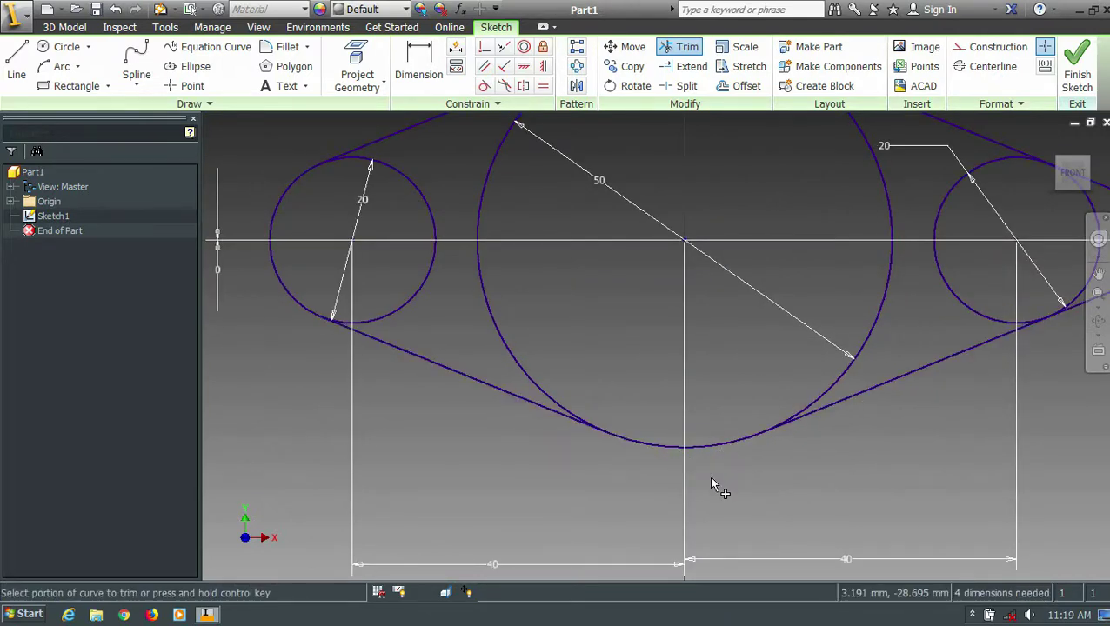
# - Trim the line ends overhanging the right 20 mm circle and those meeting above the 50 mm circle
pyautogui.scroll(-5, 721, 483)
pyautogui.scroll(4, 803, 377)
pyautogui.click(791, 381)
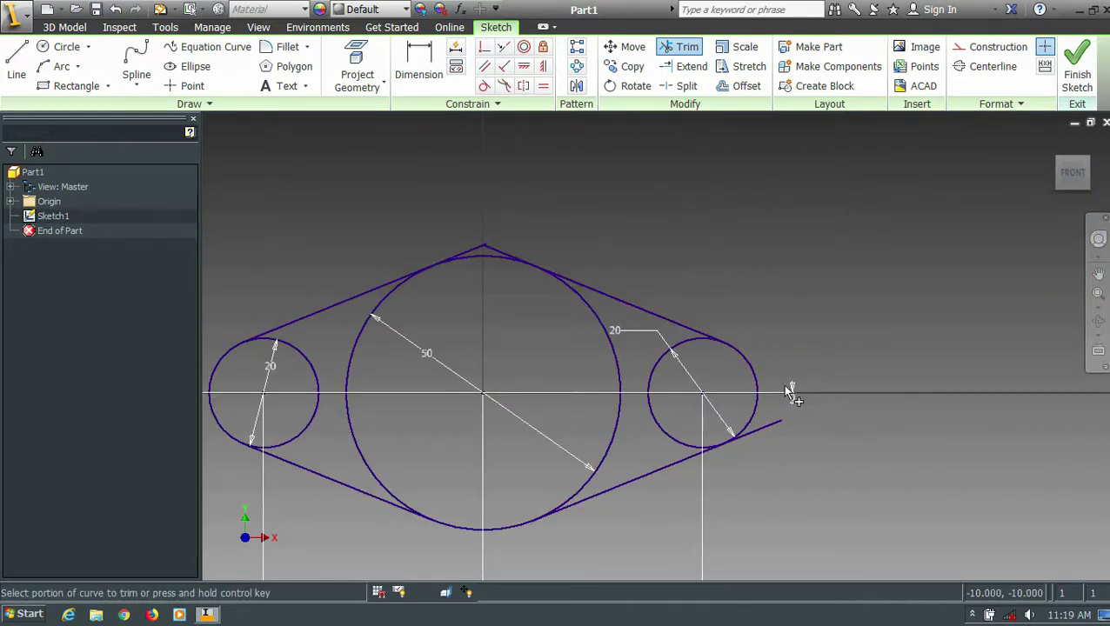
pyautogui.click(779, 425)
pyautogui.scroll(3, 538, 241)
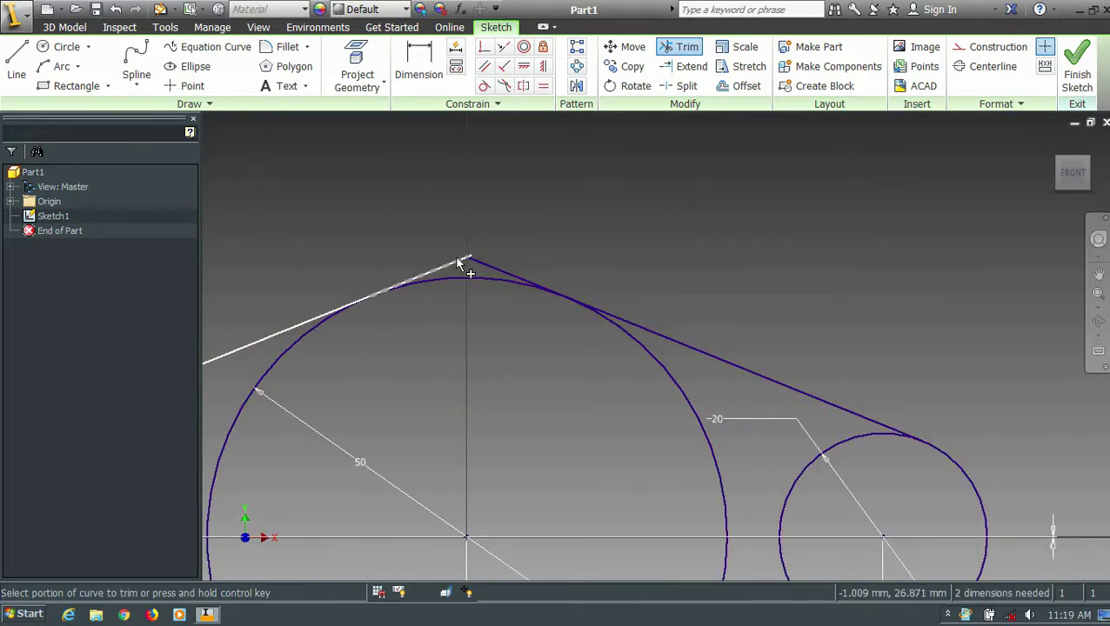
pyautogui.click(472, 256)
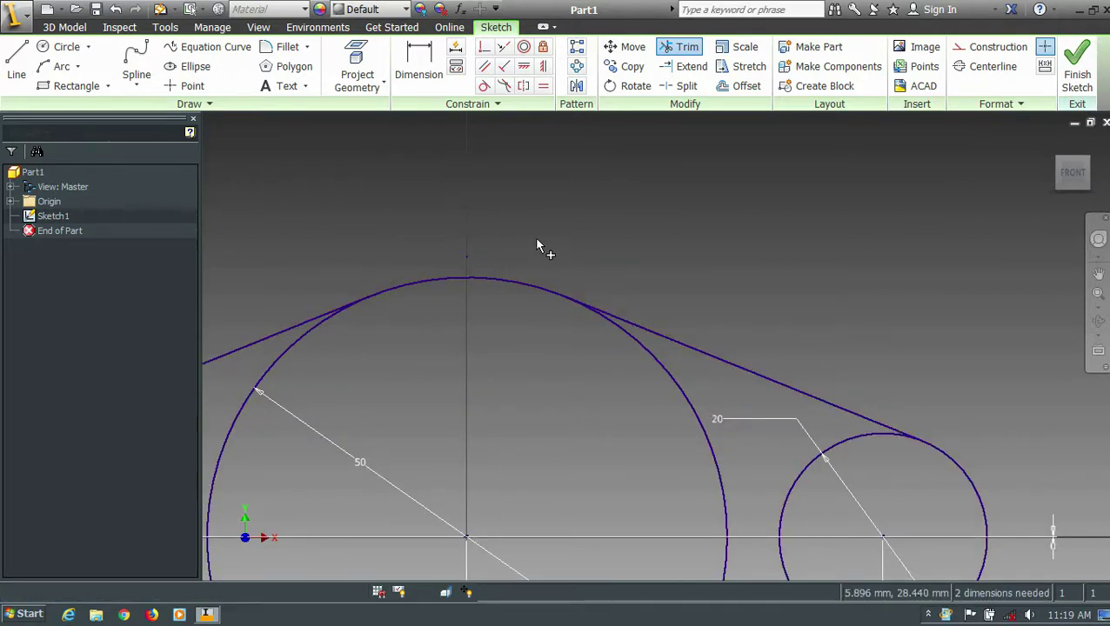
# - Trim the inner arcs of the 50 mm circle and both 20 mm circles, leaving only the closed outer contour
pyautogui.scroll(-3, 534, 237)
pyautogui.click(388, 307)
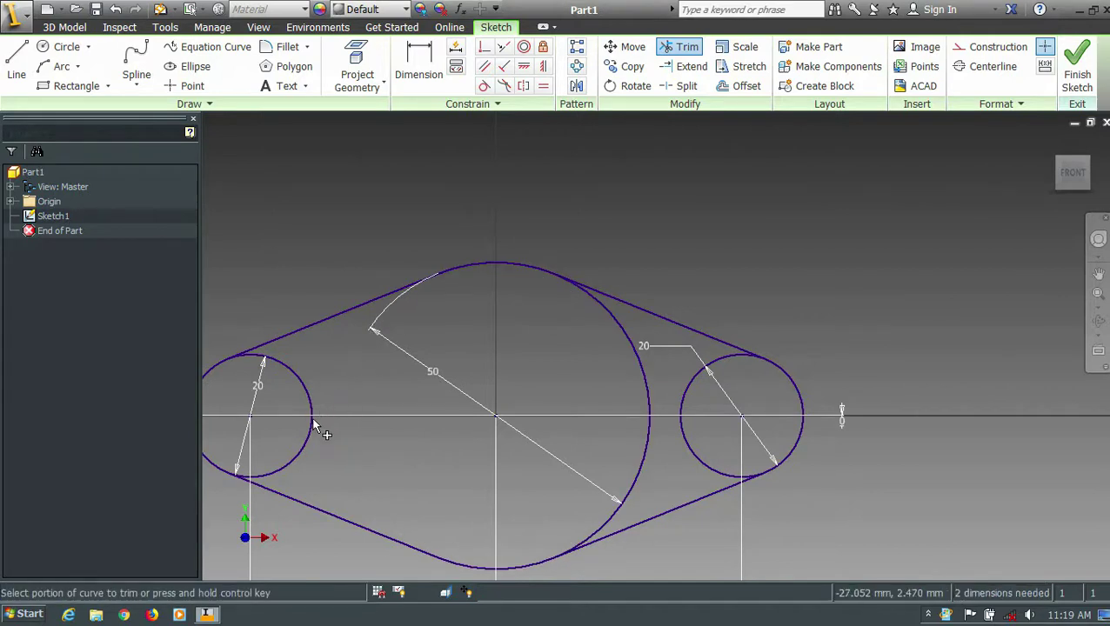
pyautogui.click(315, 427)
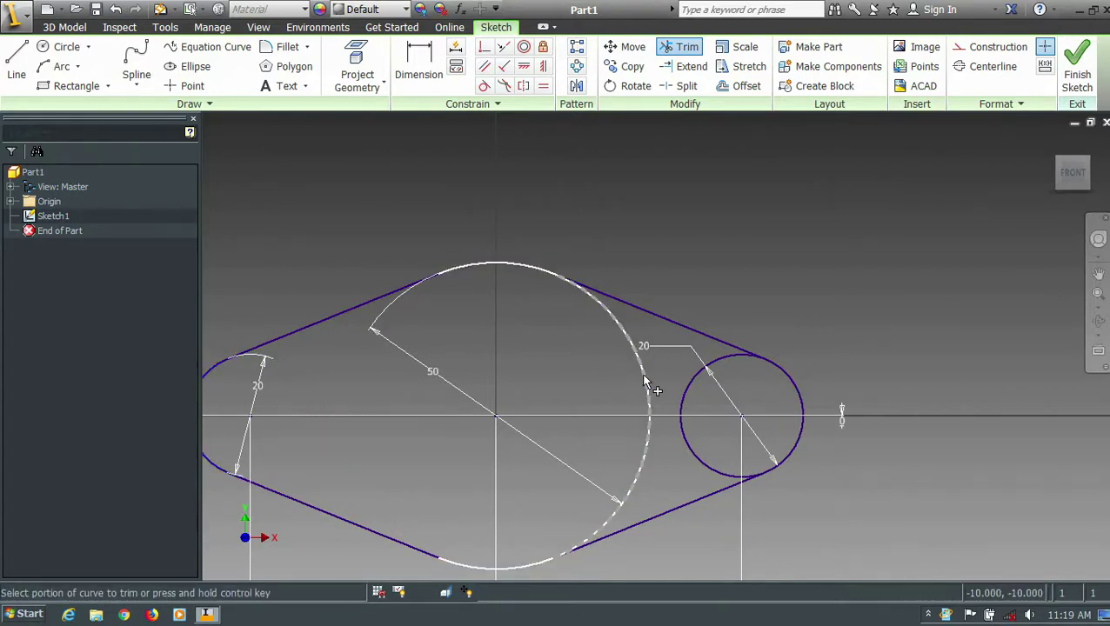
pyautogui.click(647, 382)
pyautogui.click(680, 392)
pyautogui.scroll(-3, 633, 374)
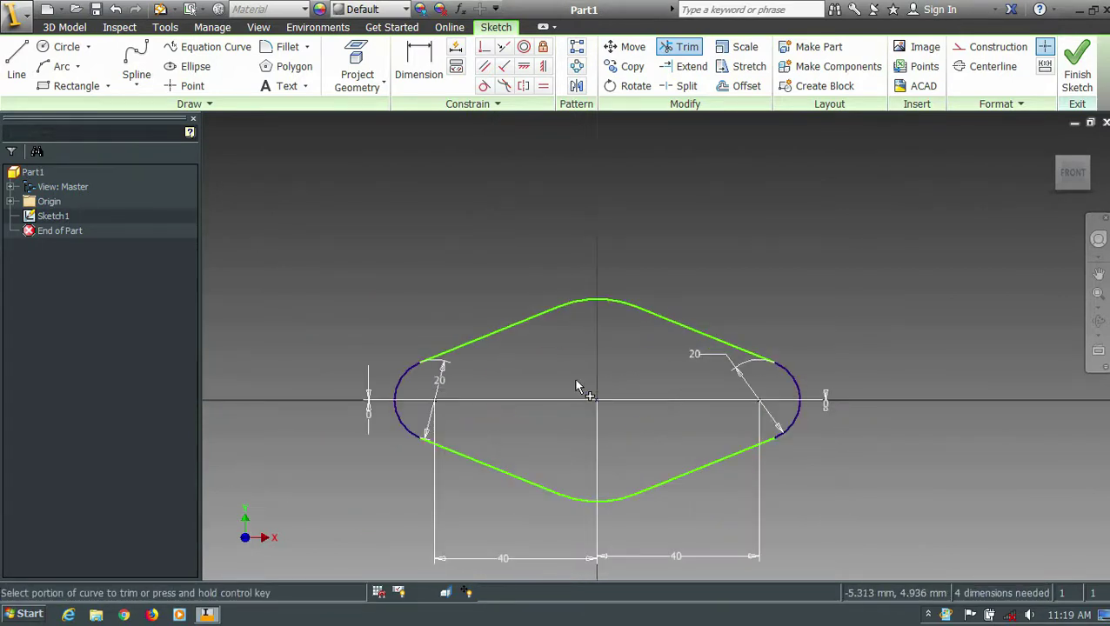
pyautogui.press('c')
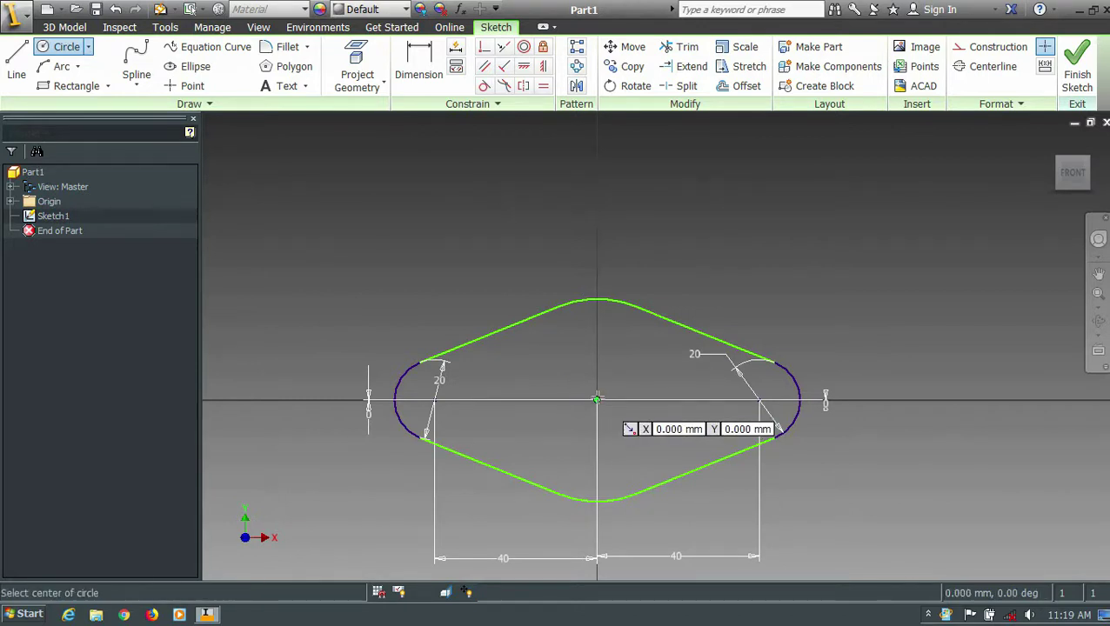
pyautogui.click(596, 400)
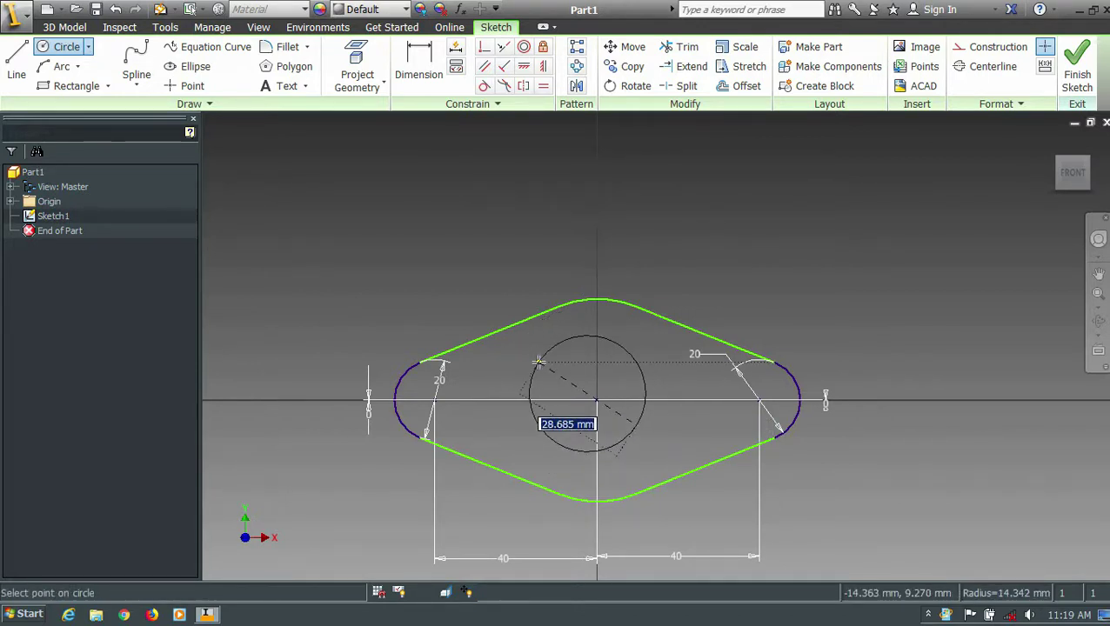
pyautogui.press('Escape')
# - Draw a 40 mm diameter circle centred on the origin inside the link contour and finish the sketch
pyautogui.press('c')
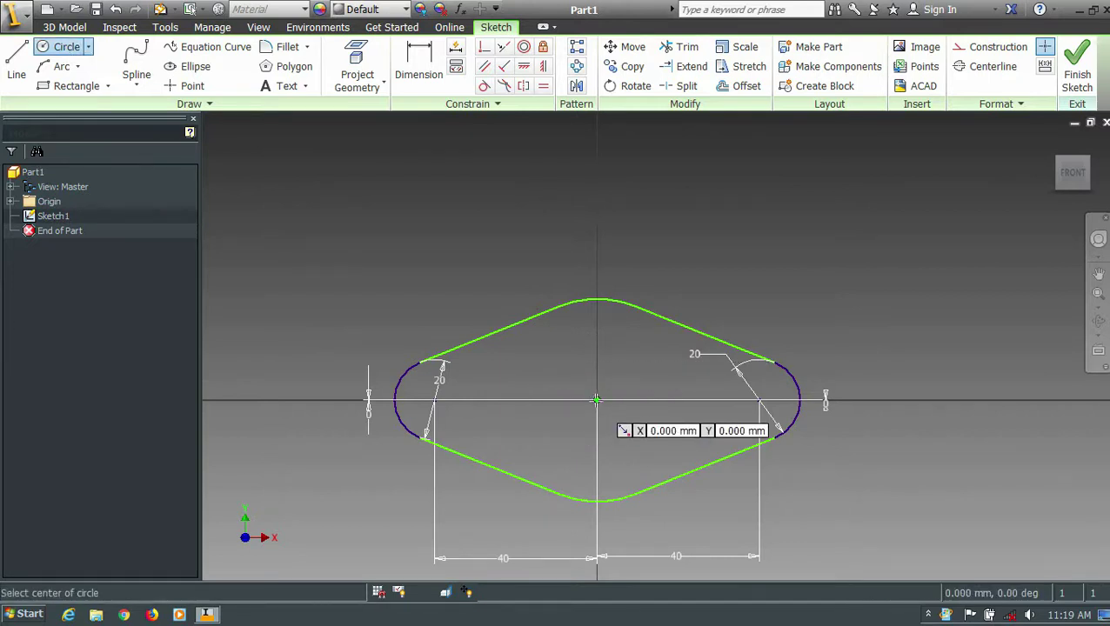
pyautogui.click(597, 400)
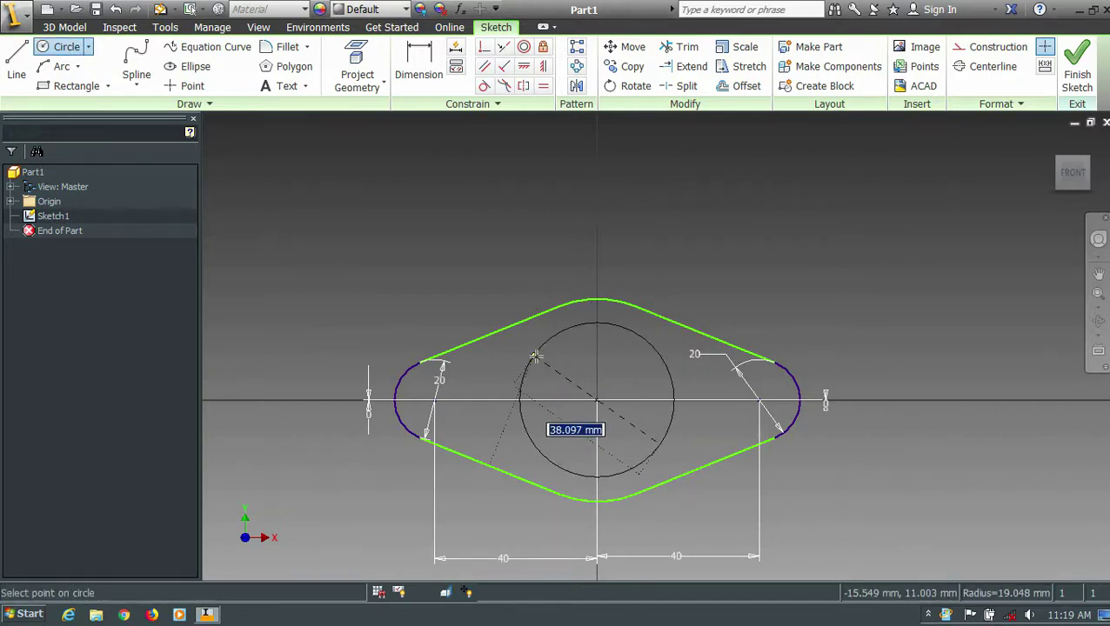
pyautogui.write('40')
pyautogui.press('Return')
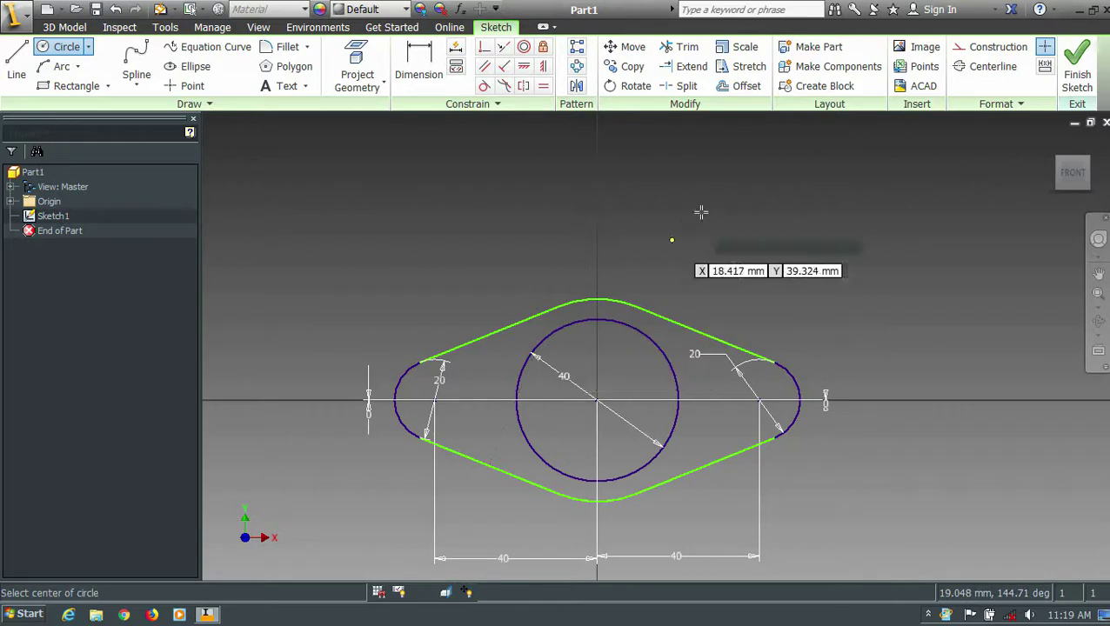
pyautogui.click(1077, 77)
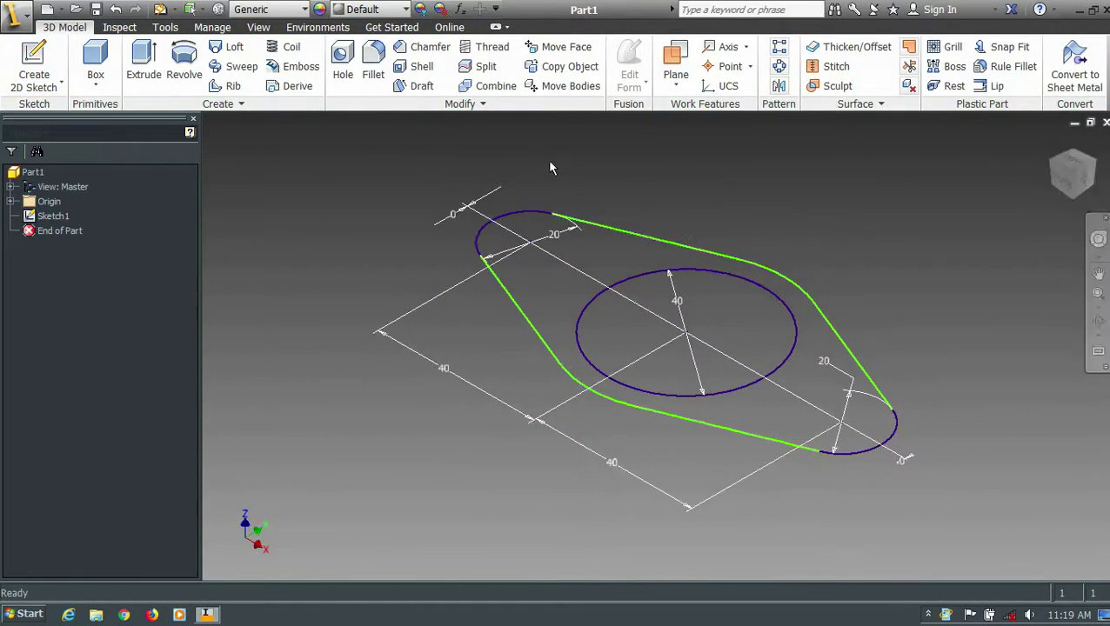
# - Start a second sketch on the XY plane, the same plane as the link profile
pyautogui.click(51, 59)
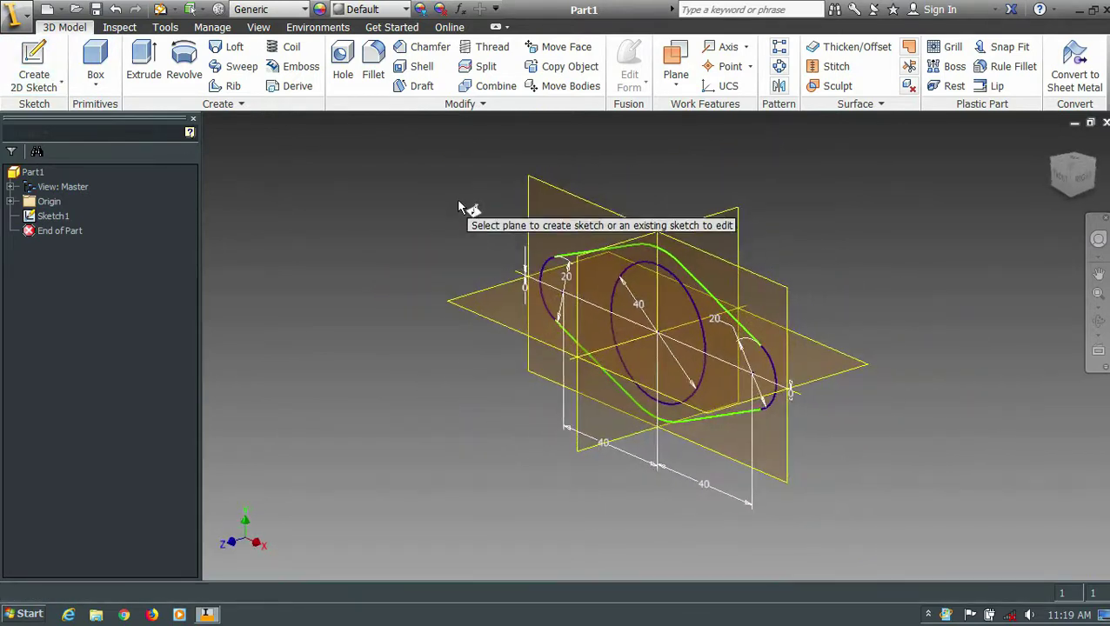
pyautogui.click(546, 209)
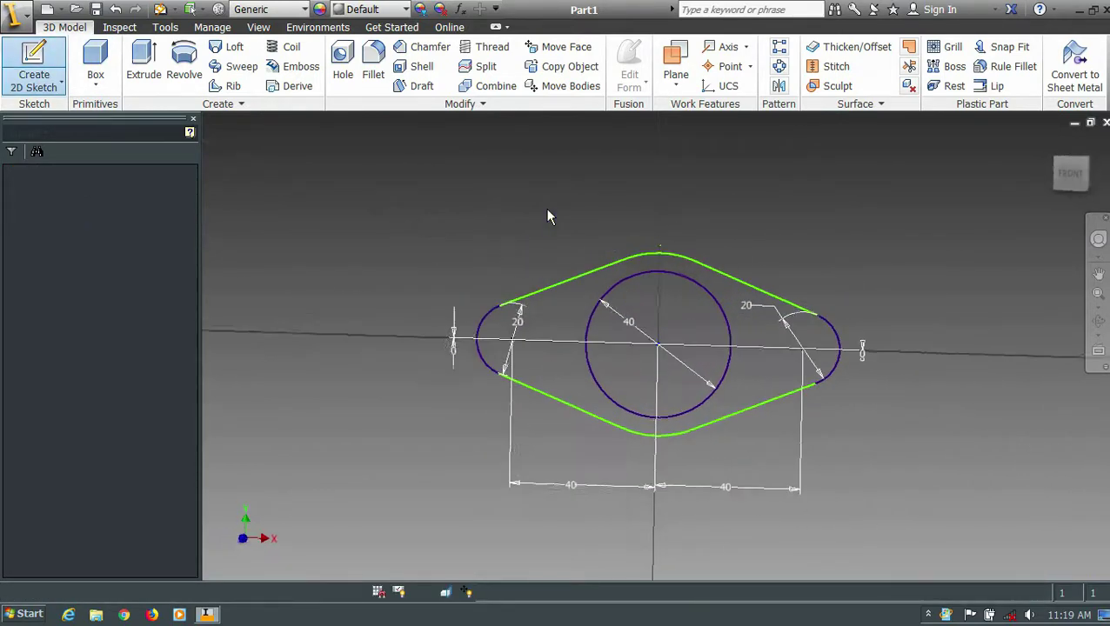
pyautogui.press('c')
pyautogui.click(657, 347)
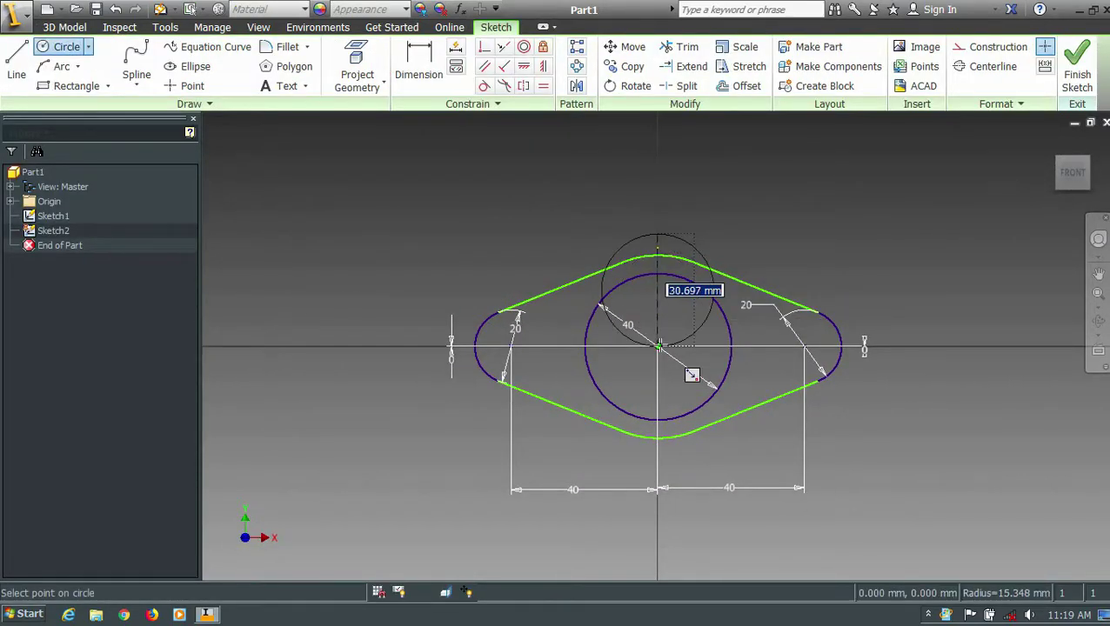
pyautogui.press('Escape')
# - Draw concentric 40 mm and 50 mm diameter circles centred on the origin and finish the second sketch
pyautogui.press('c')
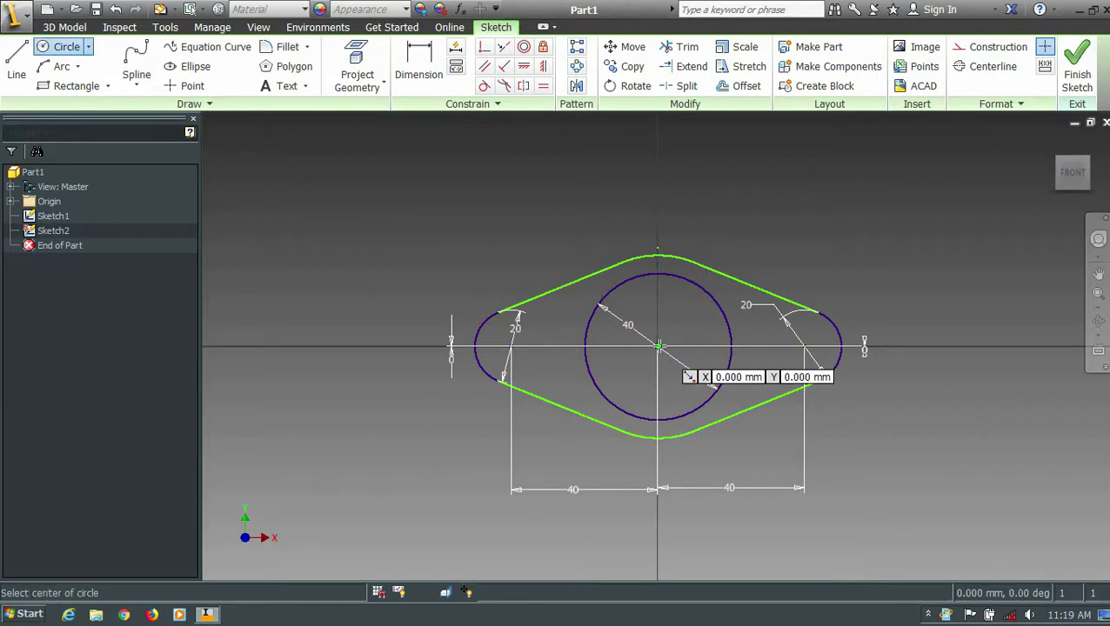
pyautogui.click(657, 346)
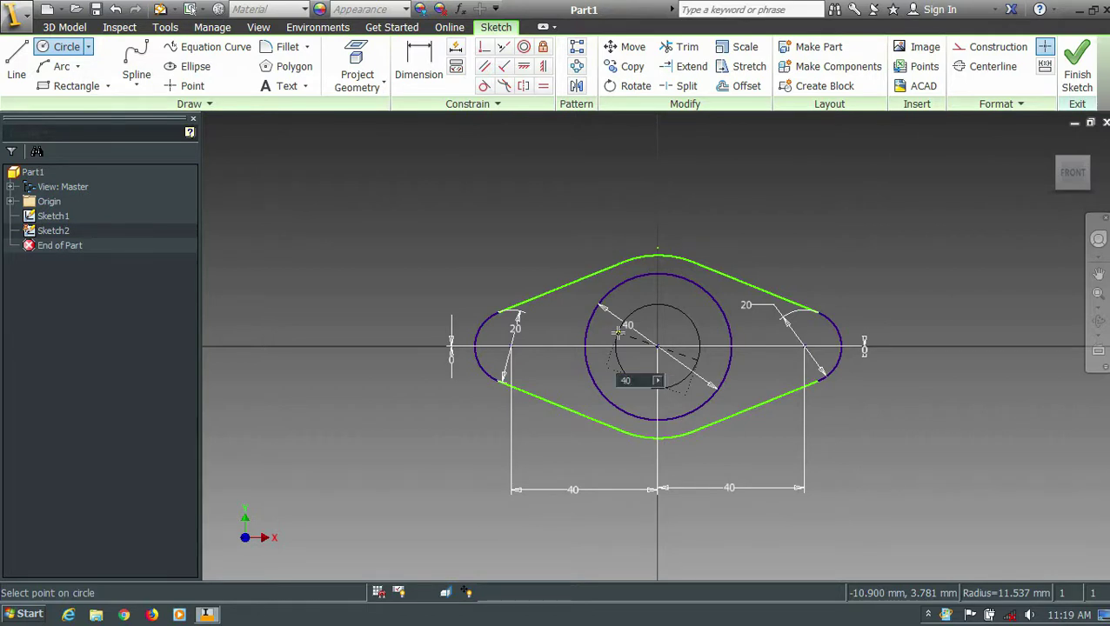
pyautogui.press('Return')
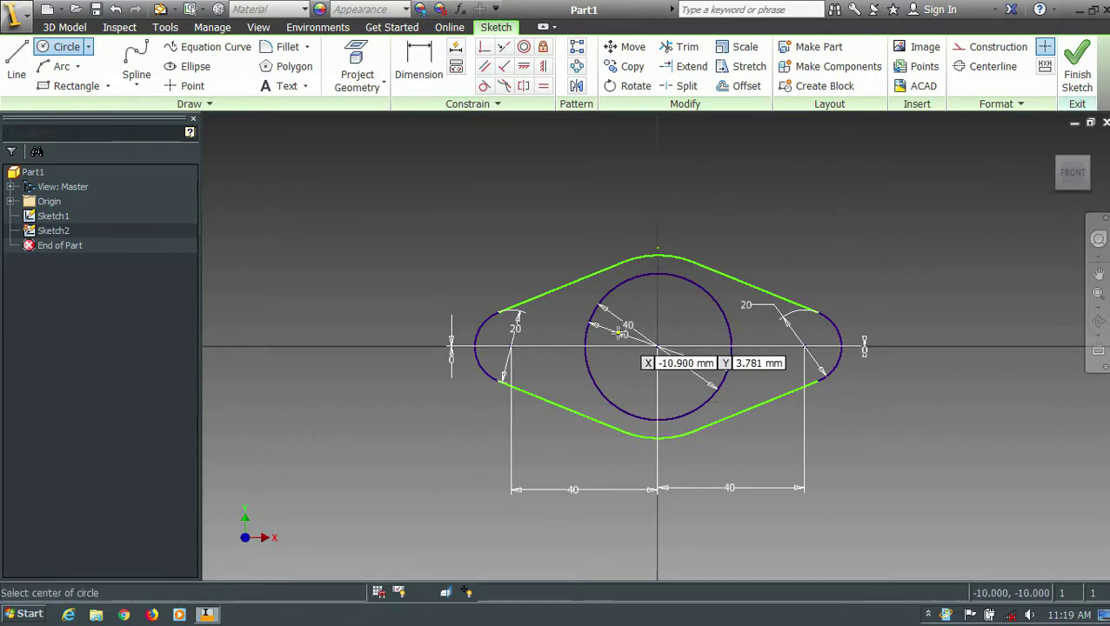
pyautogui.click(657, 346)
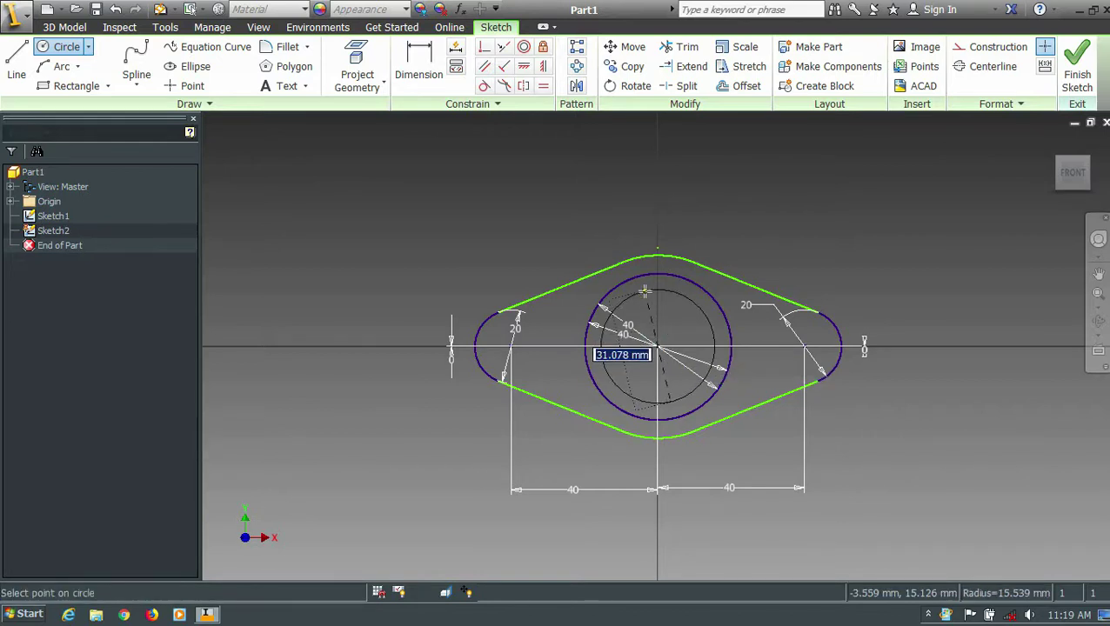
pyautogui.write('50')
pyautogui.press('Return')
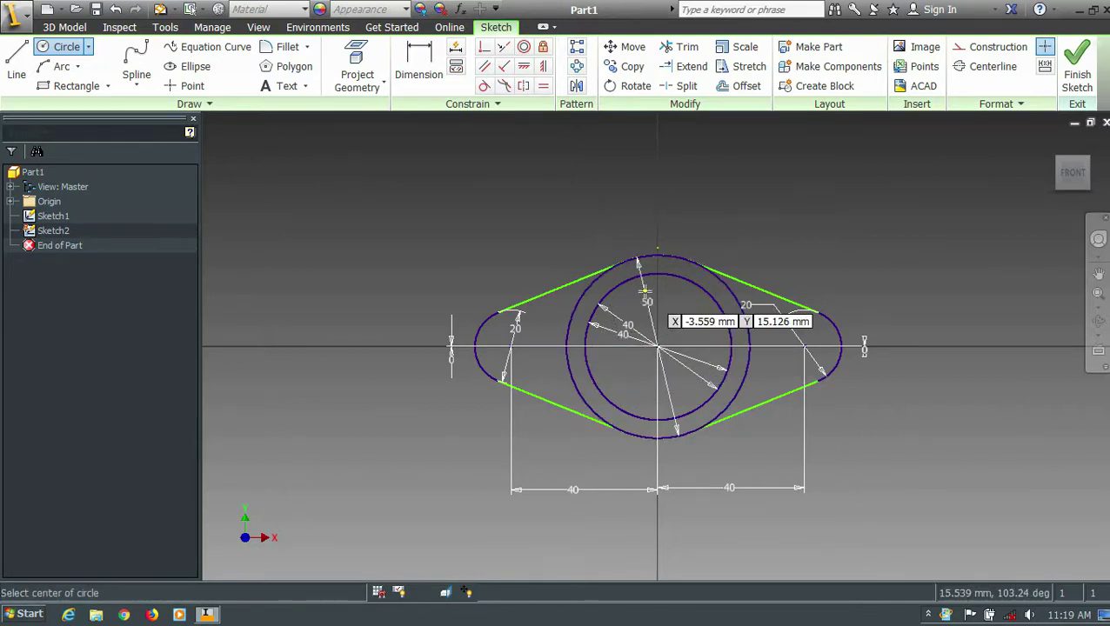
pyautogui.click(1077, 71)
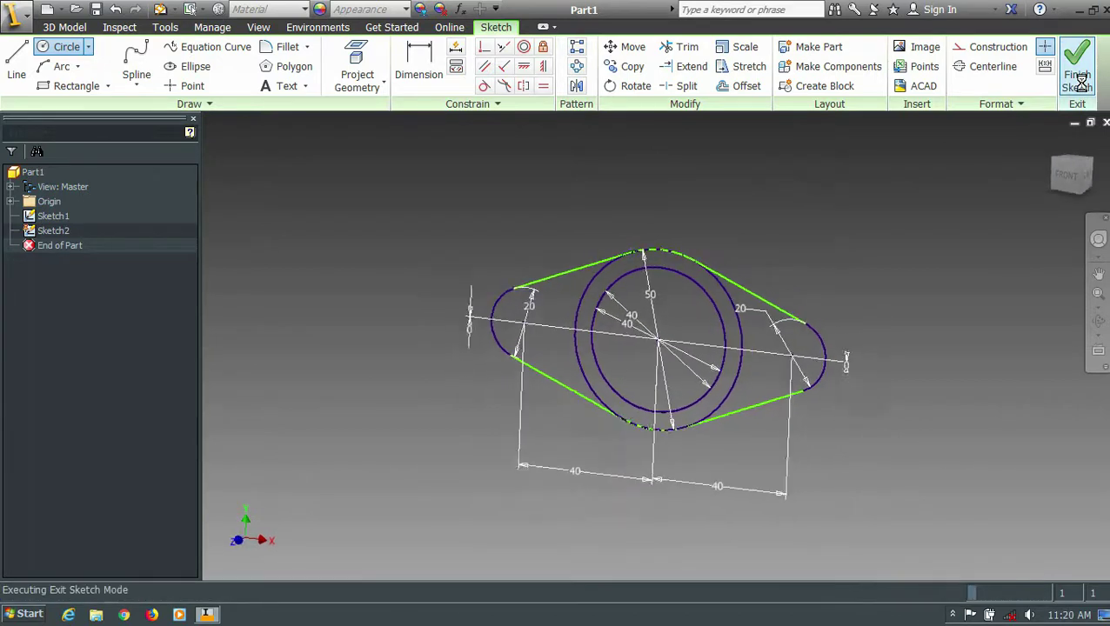
# - Start a third sketch on the YZ plane and draw a 100 mm line from the origin straight up along Z
pyautogui.click(34, 65)
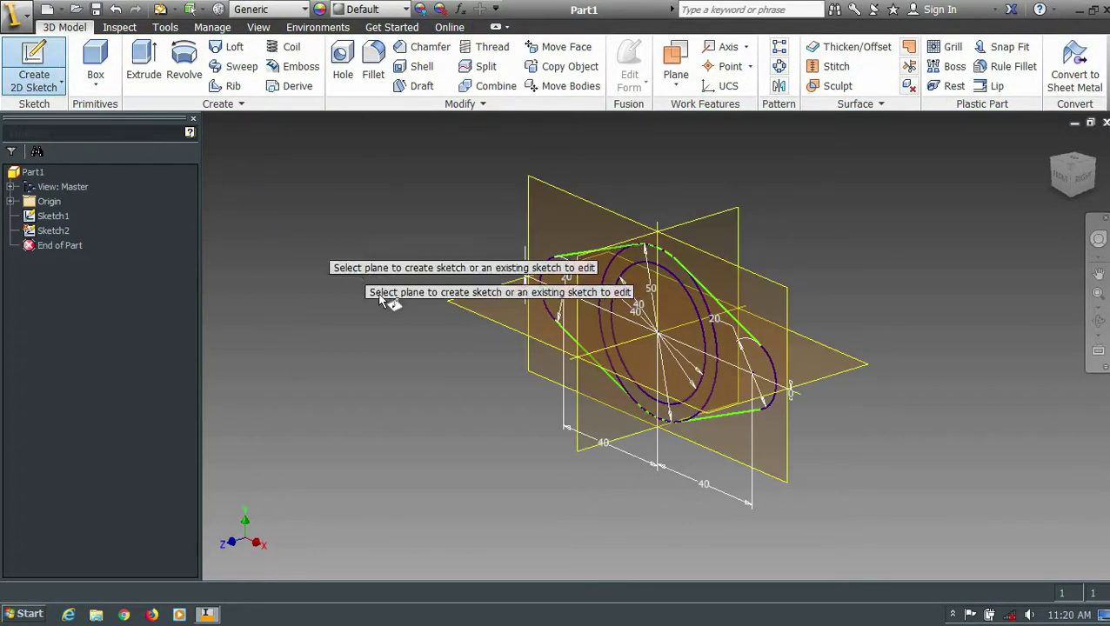
pyautogui.click(711, 235)
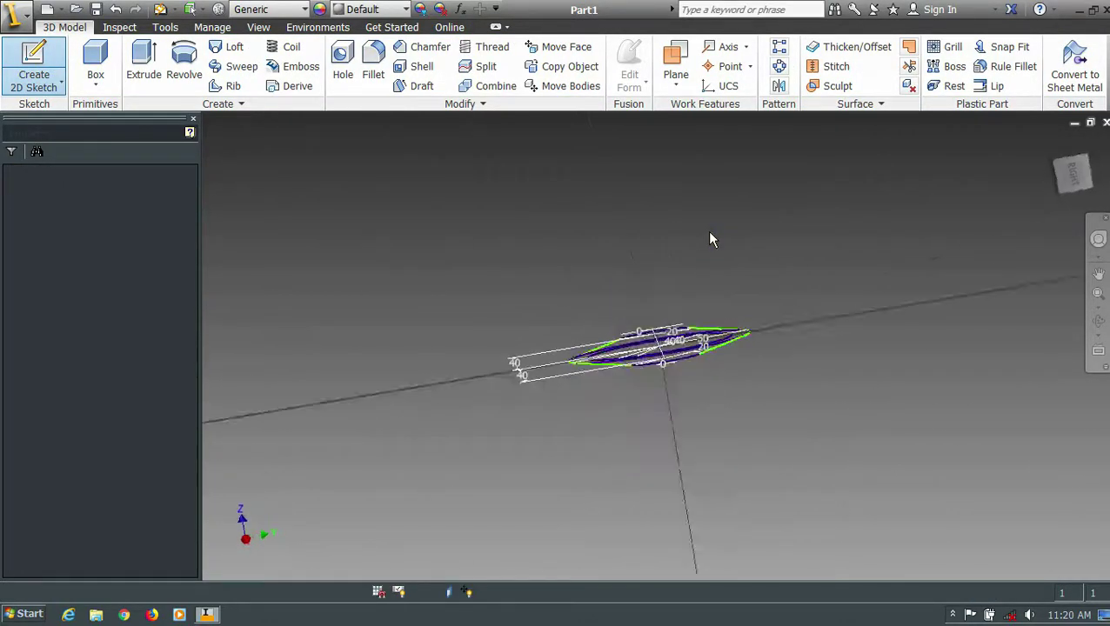
pyautogui.press('l')
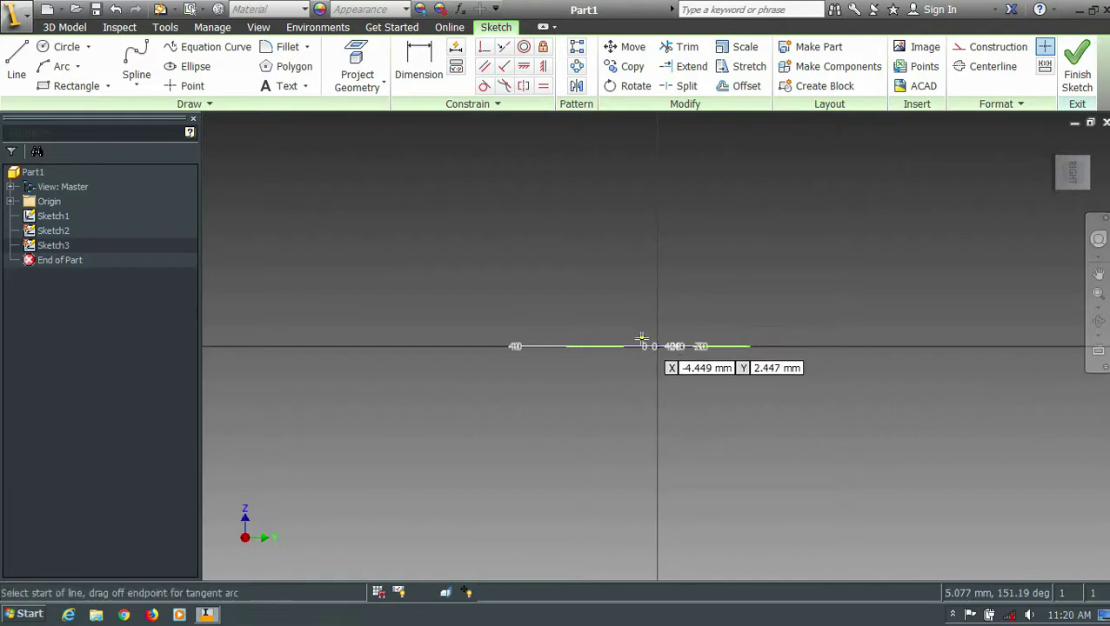
pyautogui.click(655, 346)
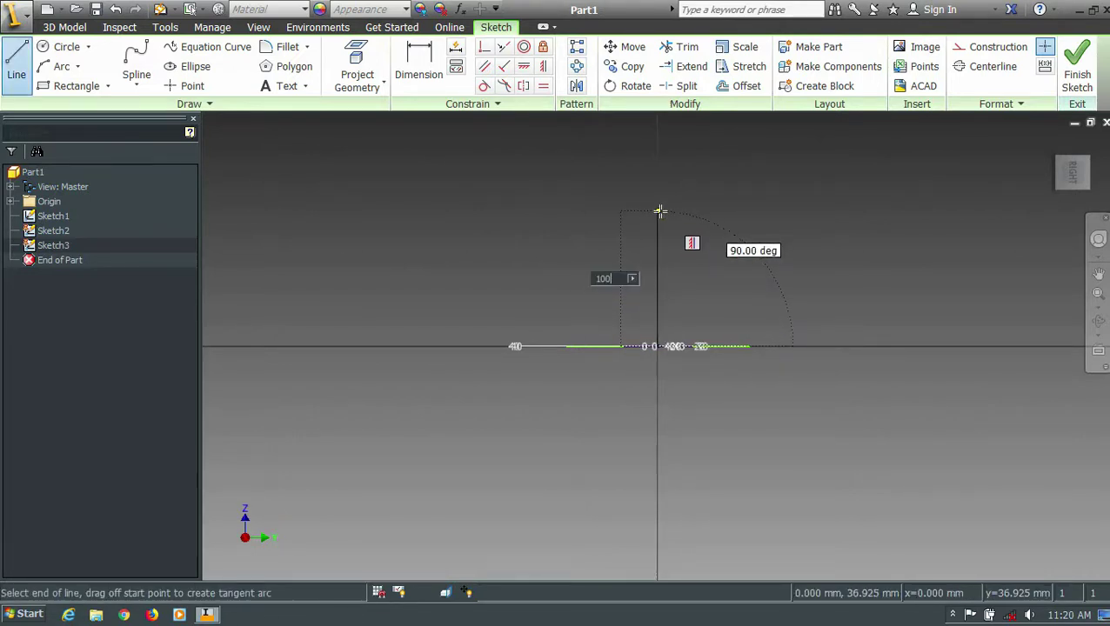
pyautogui.write('100')
pyautogui.press('Tab')
pyautogui.press('Return')
# - Draw a 100 mm horizontal line in the negative Y direction from the upper end of the vertical line, then leave the Line tool
pyautogui.scroll(5, 500, 270)
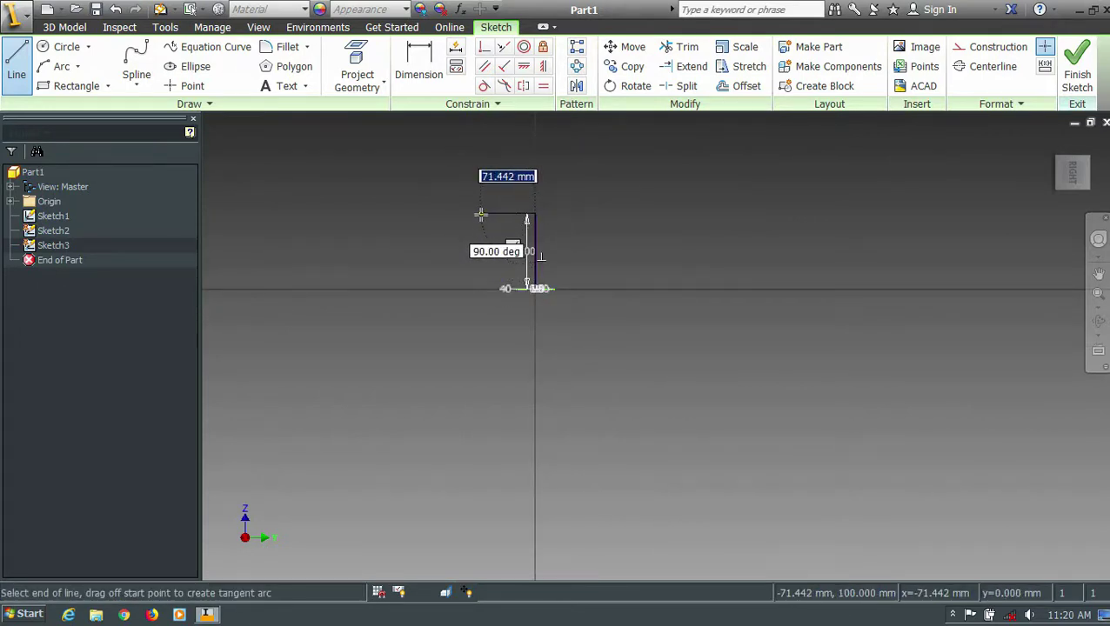
pyautogui.write('100')
pyautogui.press('Tab')
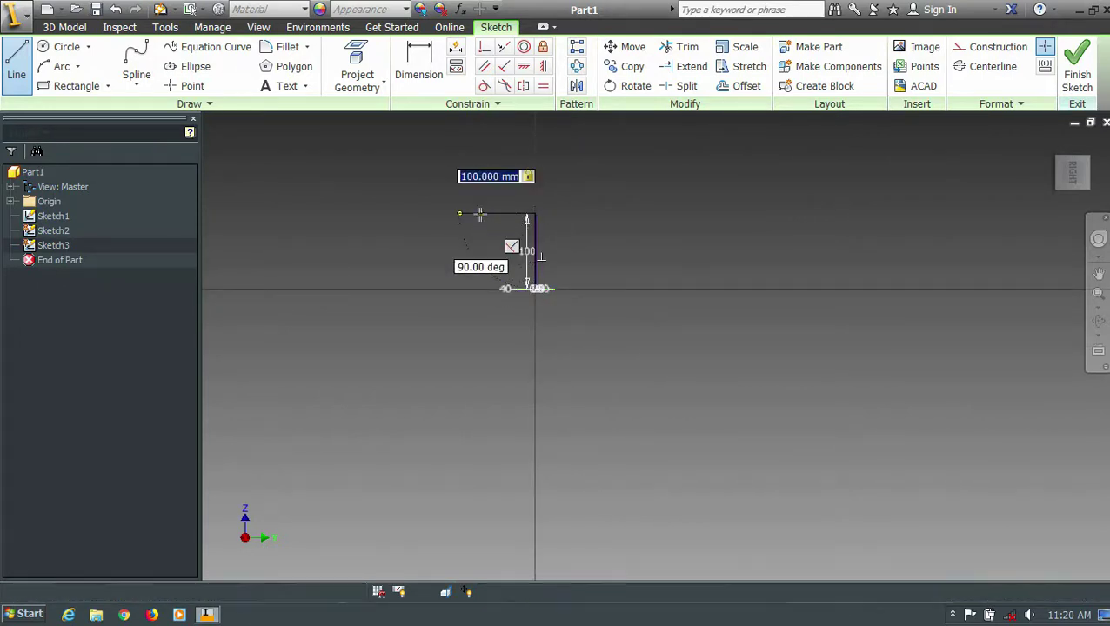
pyautogui.press('Return')
pyautogui.scroll(4, 487, 218)
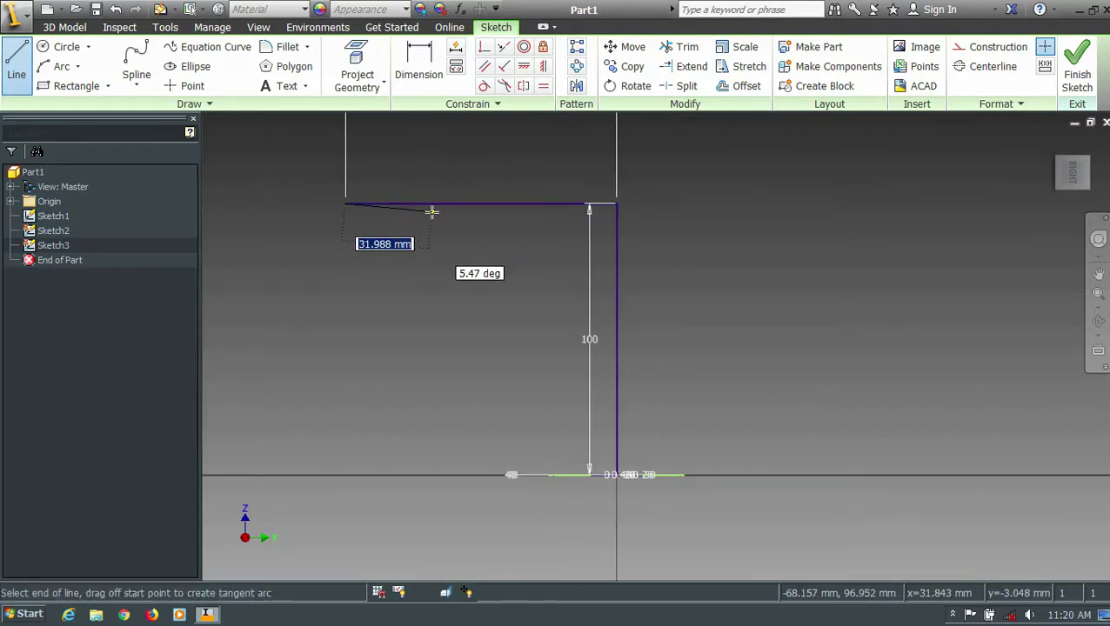
pyautogui.press('Escape')
# - Fillet the corner between the two path lines with a 50 mm radius and finish the sketch
pyautogui.click(266, 52)
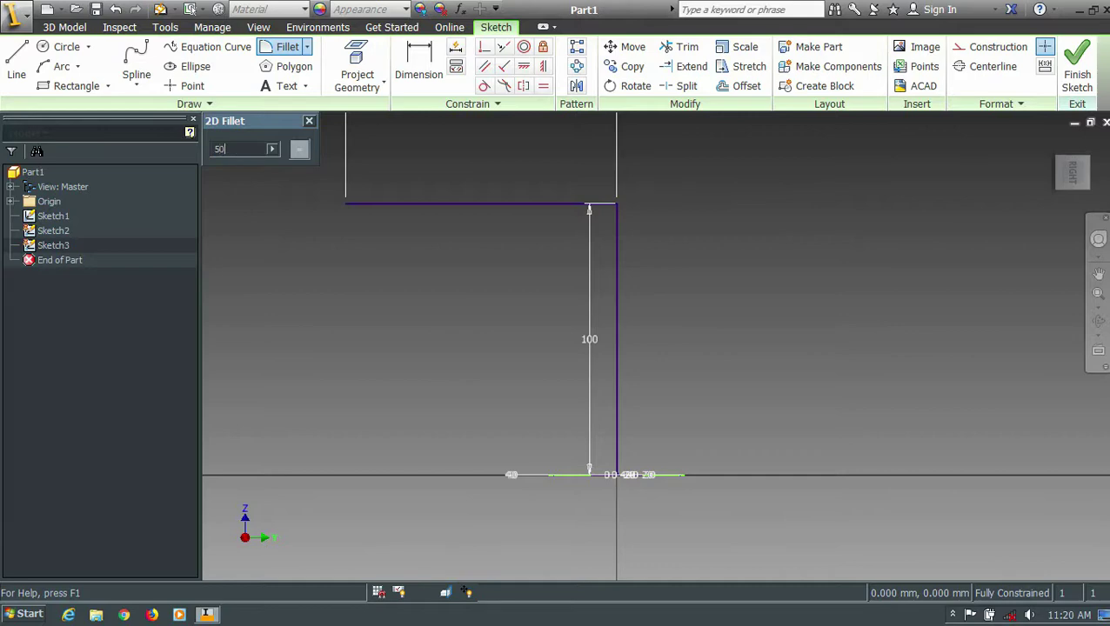
pyautogui.click(532, 205)
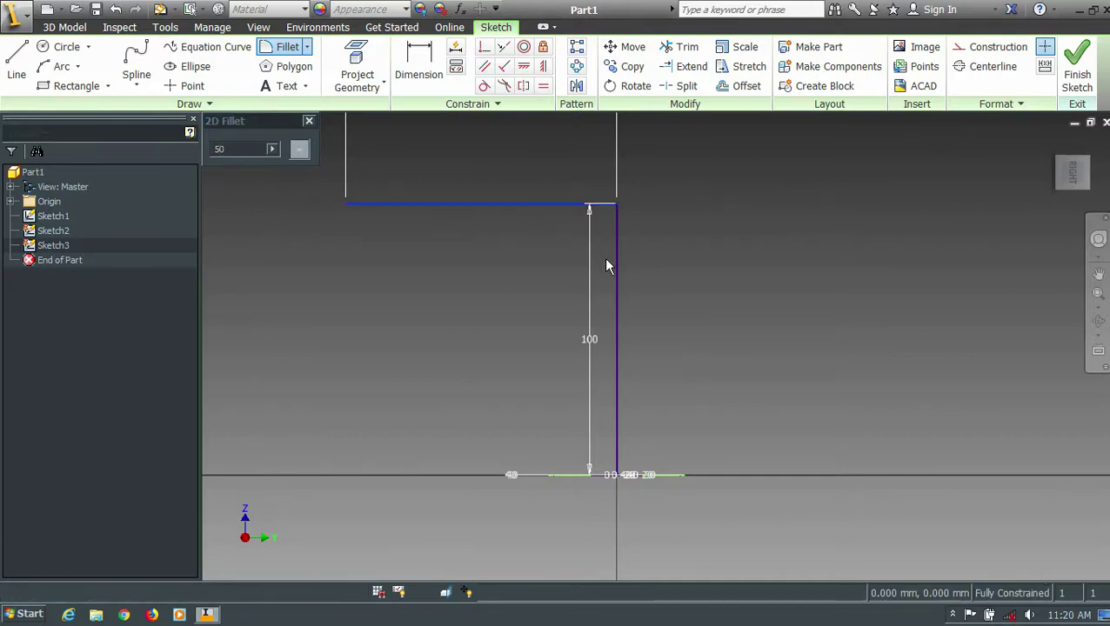
pyautogui.click(617, 275)
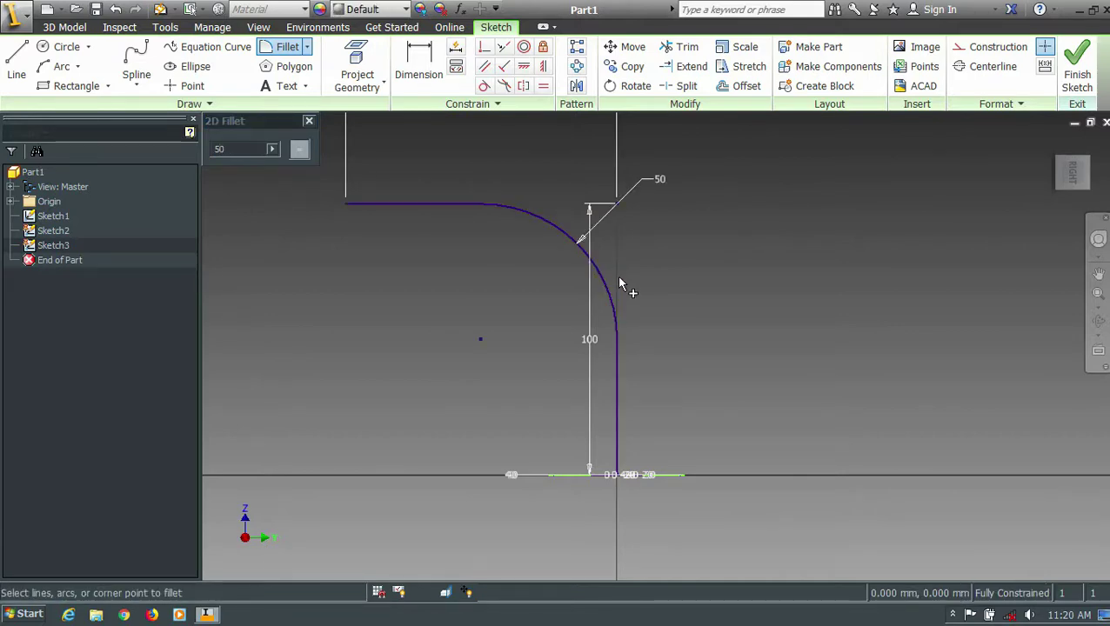
pyautogui.click(1076, 70)
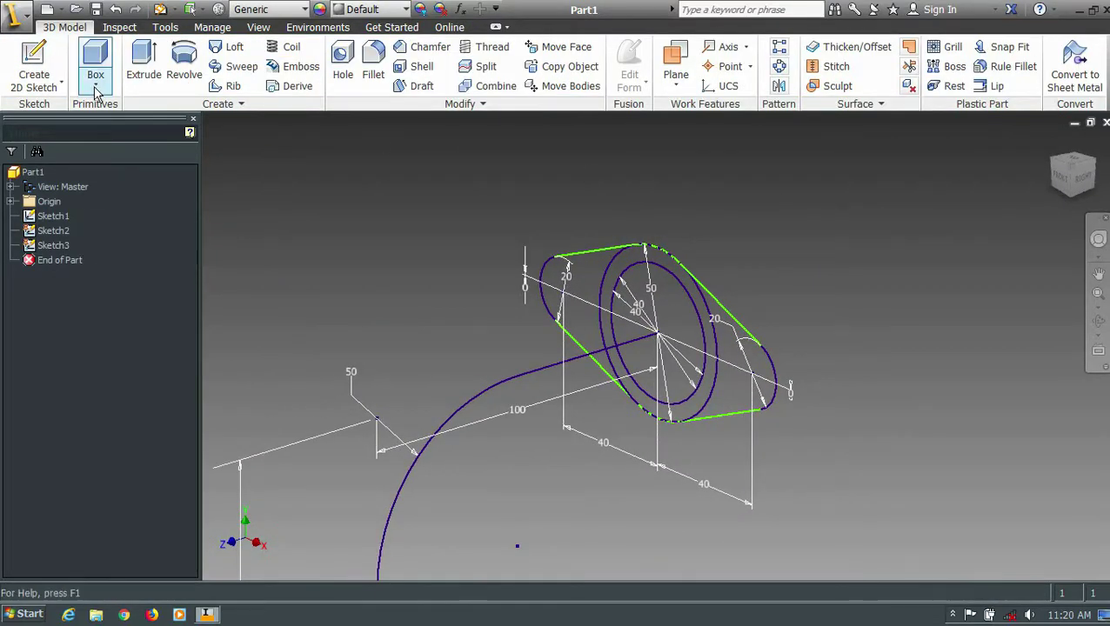
# - Create a work plane parallel to the XZ plane through the free end of the filleted path
pyautogui.click(11, 201)
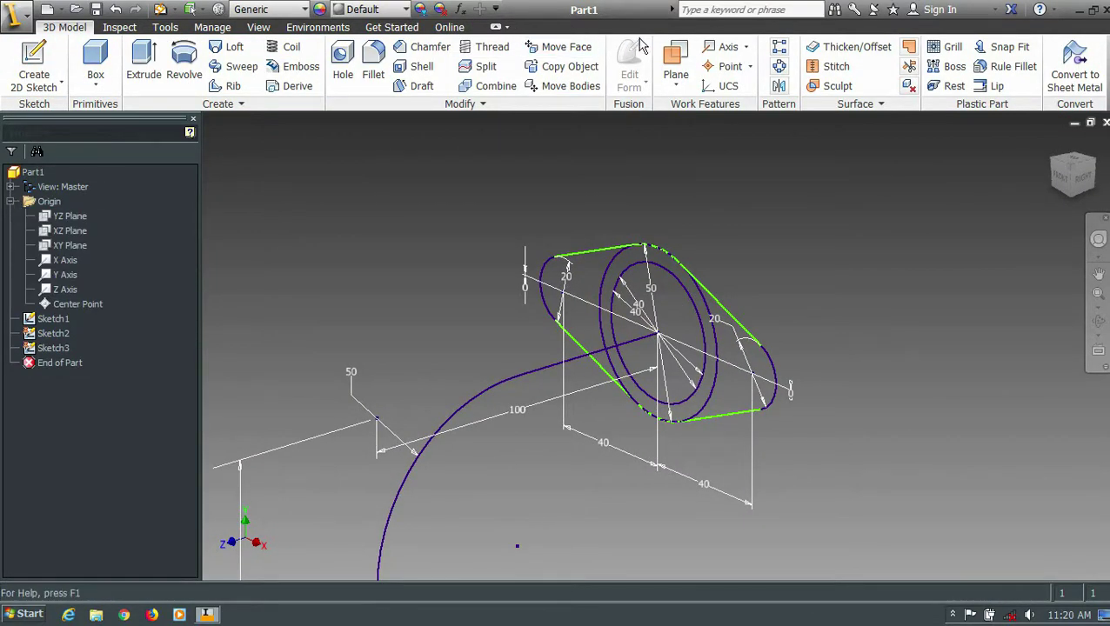
pyautogui.click(70, 230)
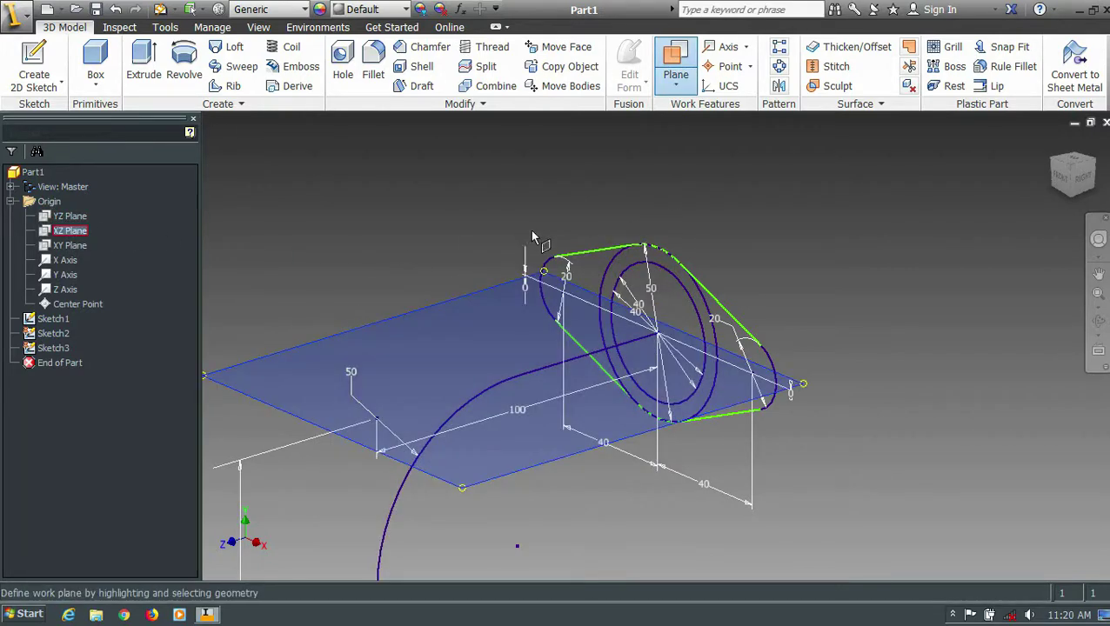
pyautogui.scroll(5, 567, 226)
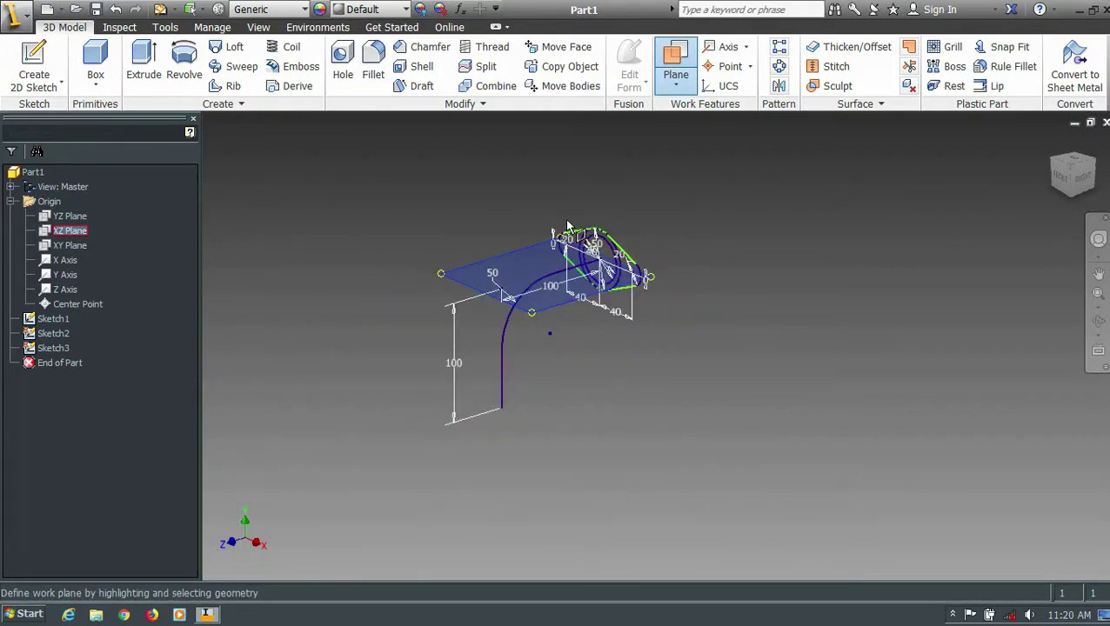
pyautogui.click(507, 409)
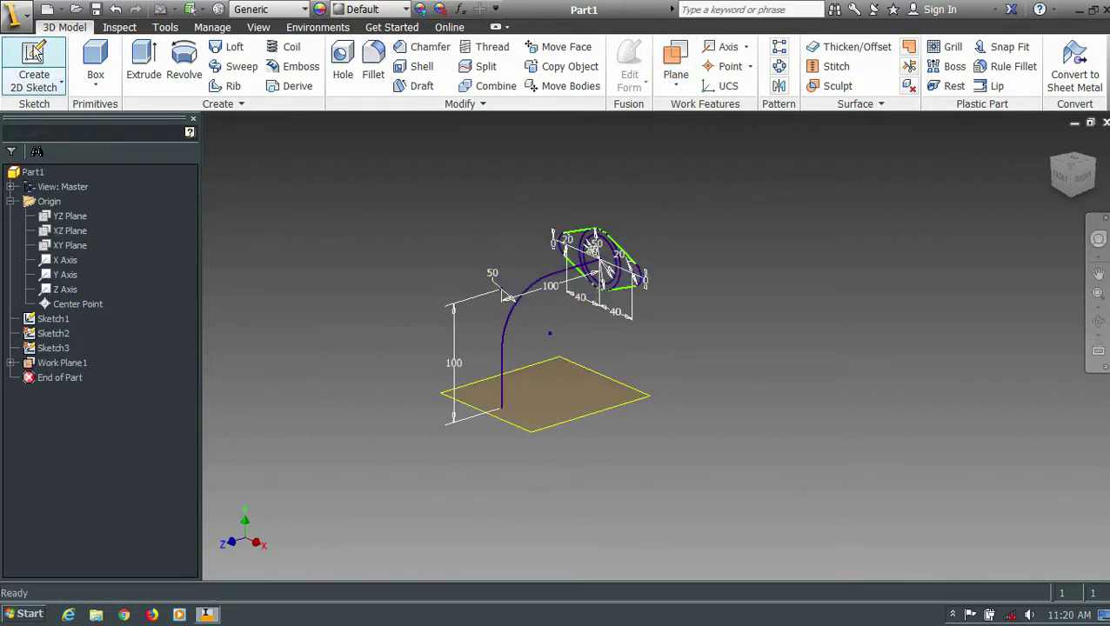
# - Start a sketch on the new work plane and draw a 50 mm diameter circle centred on the path's end point
pyautogui.click(34, 63)
pyautogui.click(566, 428)
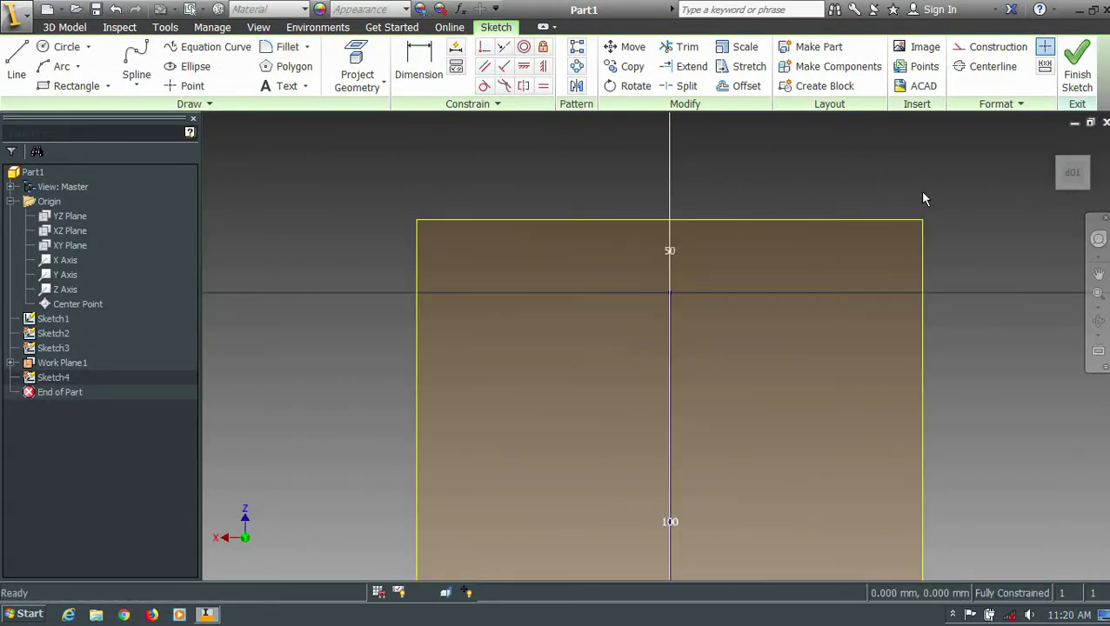
pyautogui.press('c')
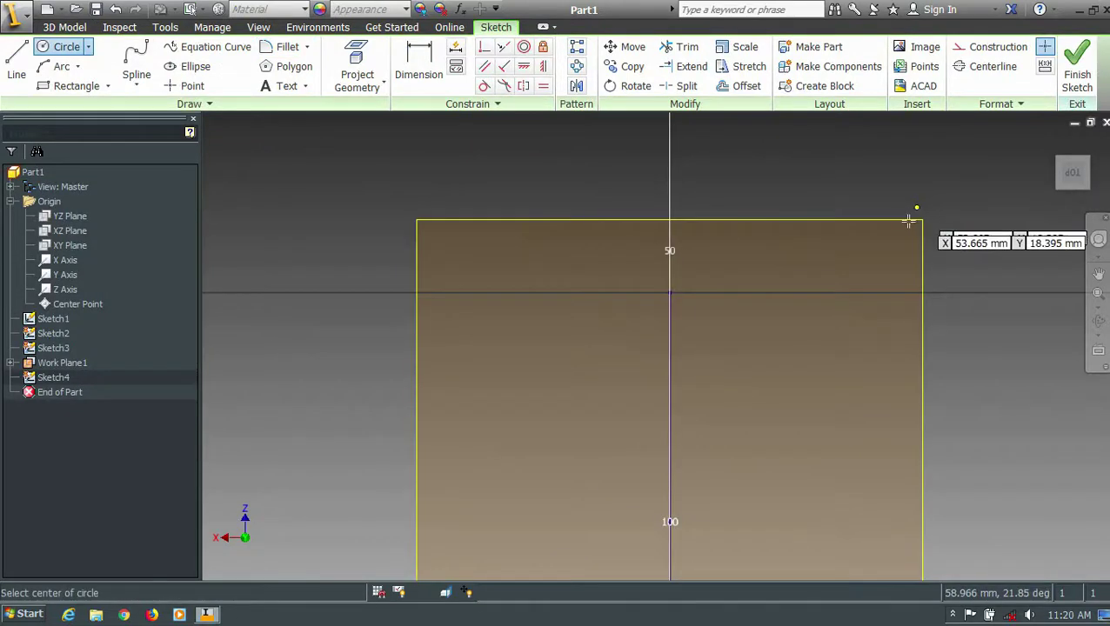
pyautogui.click(669, 292)
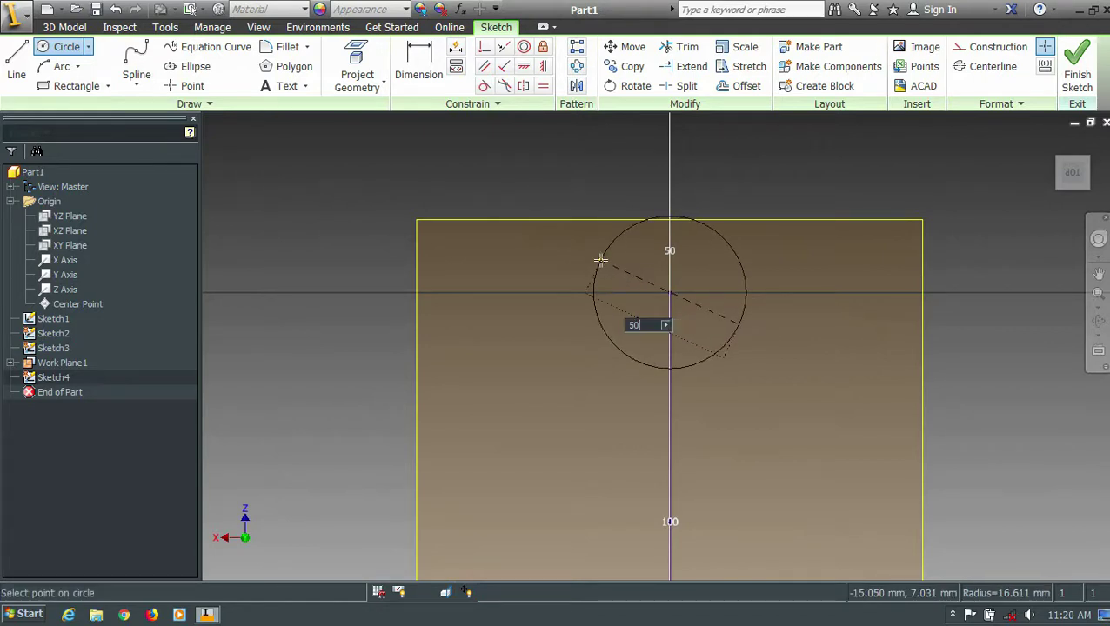
pyautogui.write('50')
pyautogui.press('Return')
# - Dimension the vertical distance between the 50 mm circle's centre and the first flange sketch at the origin
pyautogui.scroll(-3, 601, 260)
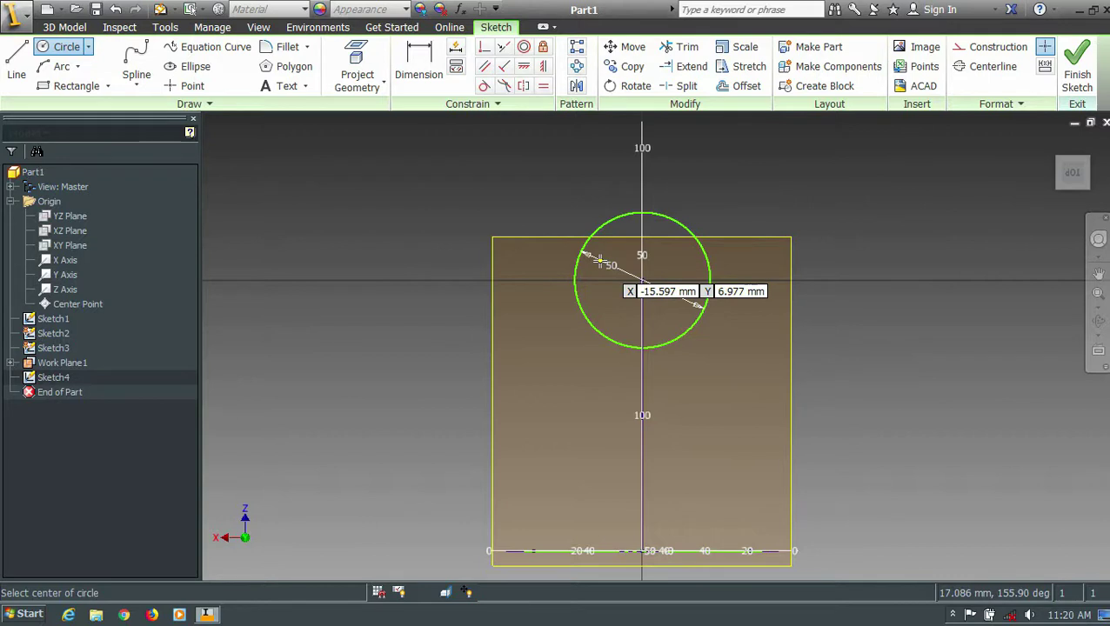
pyautogui.press('d')
pyautogui.click(575, 272)
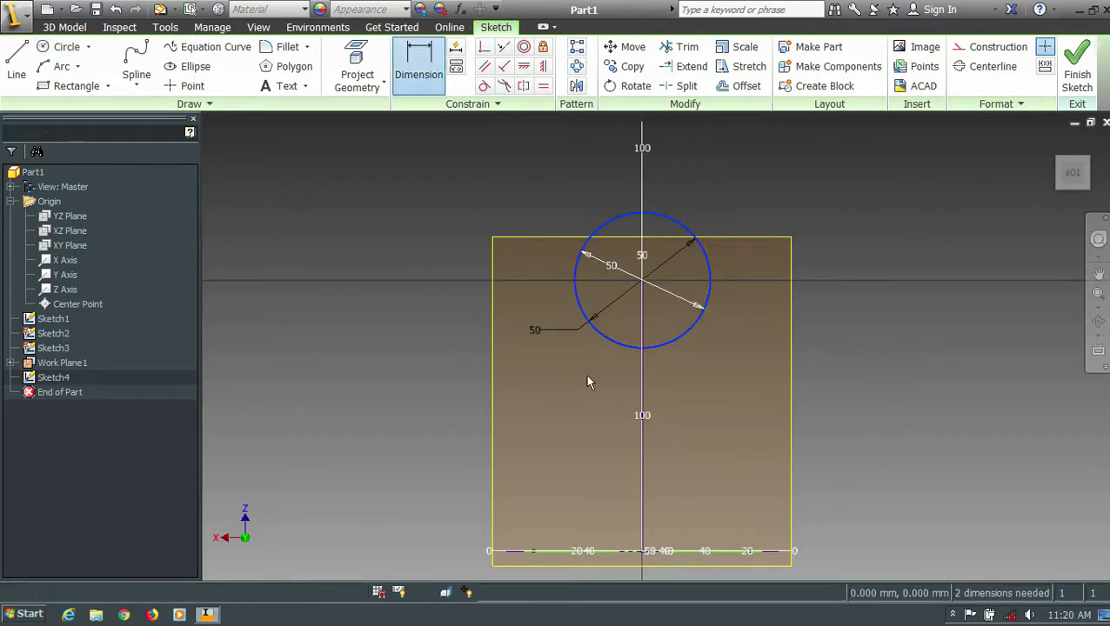
pyautogui.click(644, 553)
pyautogui.click(376, 466)
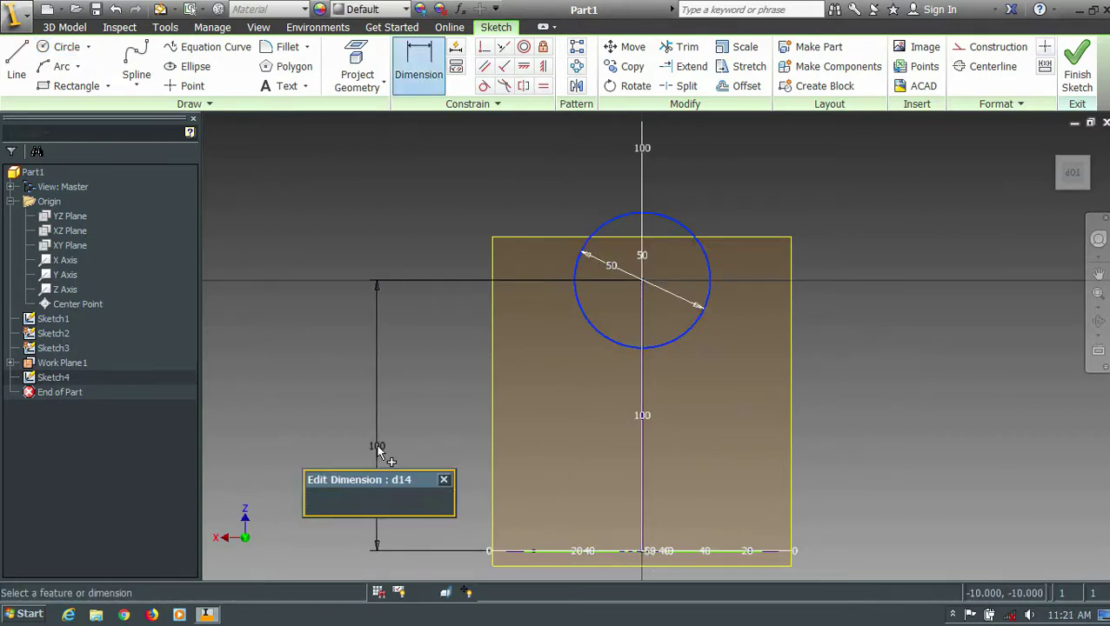
pyautogui.click(441, 503)
# - Draw two 20 mm diameter circles, one on each side of the 50 mm circle
pyautogui.scroll(3, 577, 310)
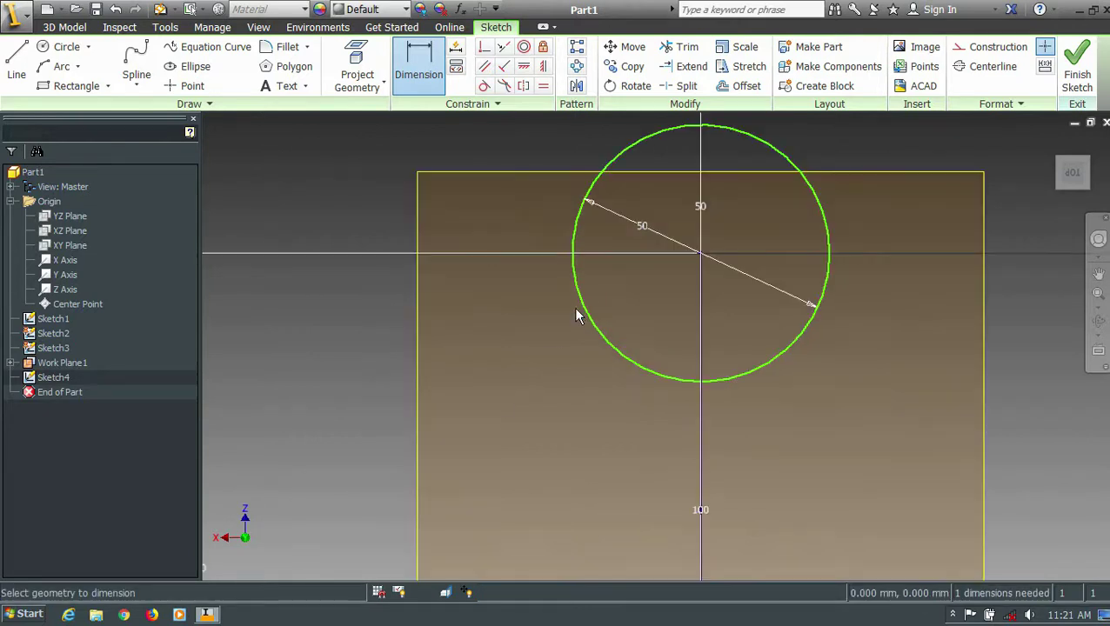
pyautogui.scroll(-3, 576, 313)
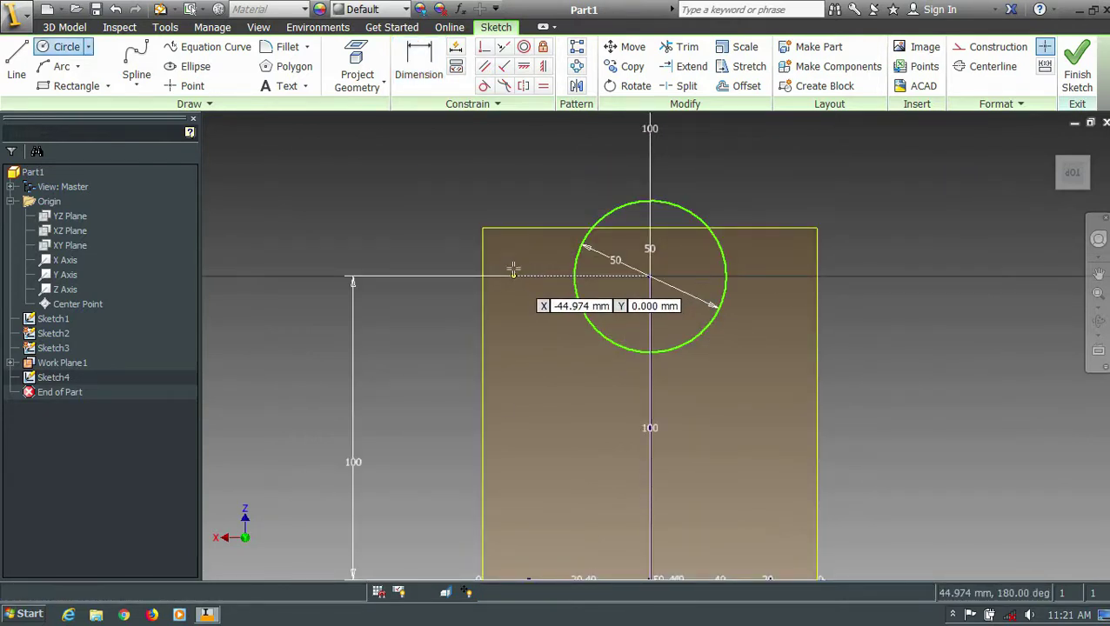
pyautogui.click(512, 259)
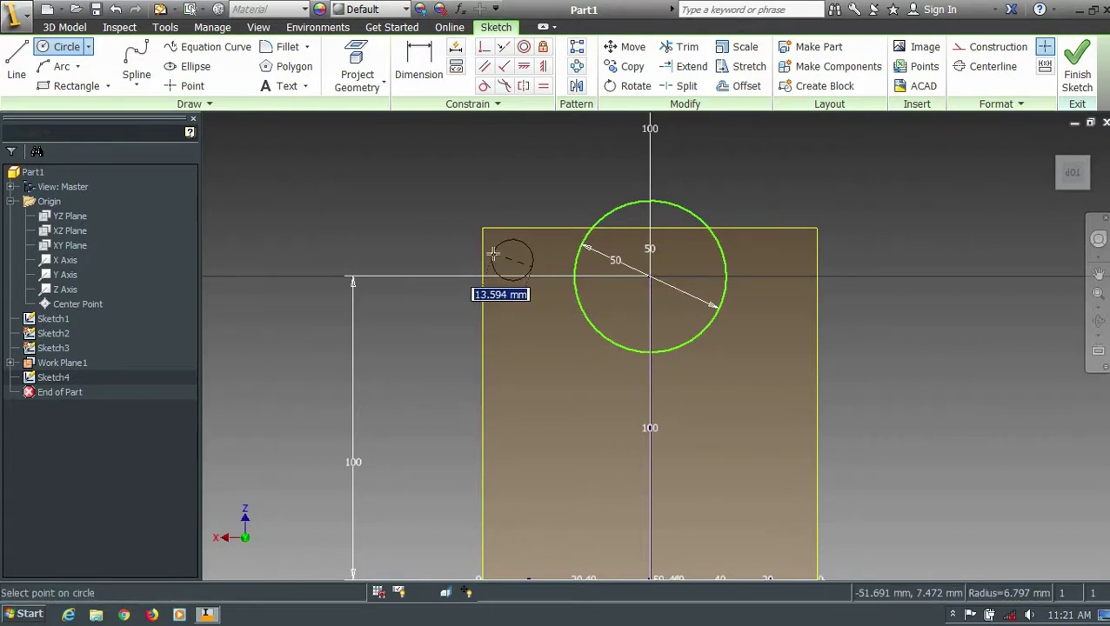
pyautogui.write('20')
pyautogui.press('Return')
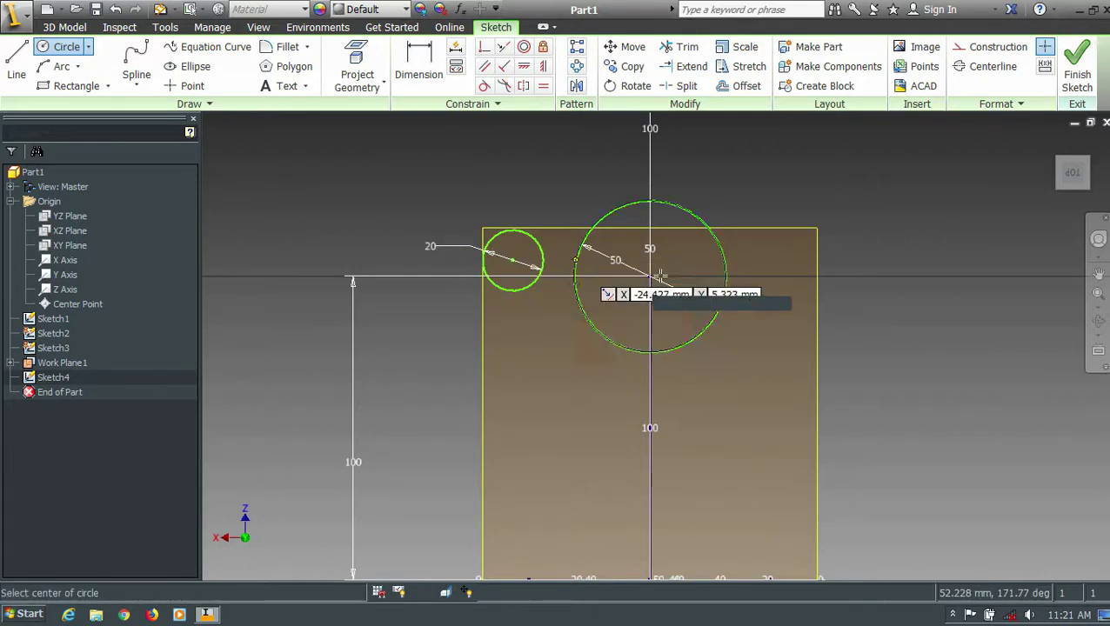
pyautogui.click(782, 309)
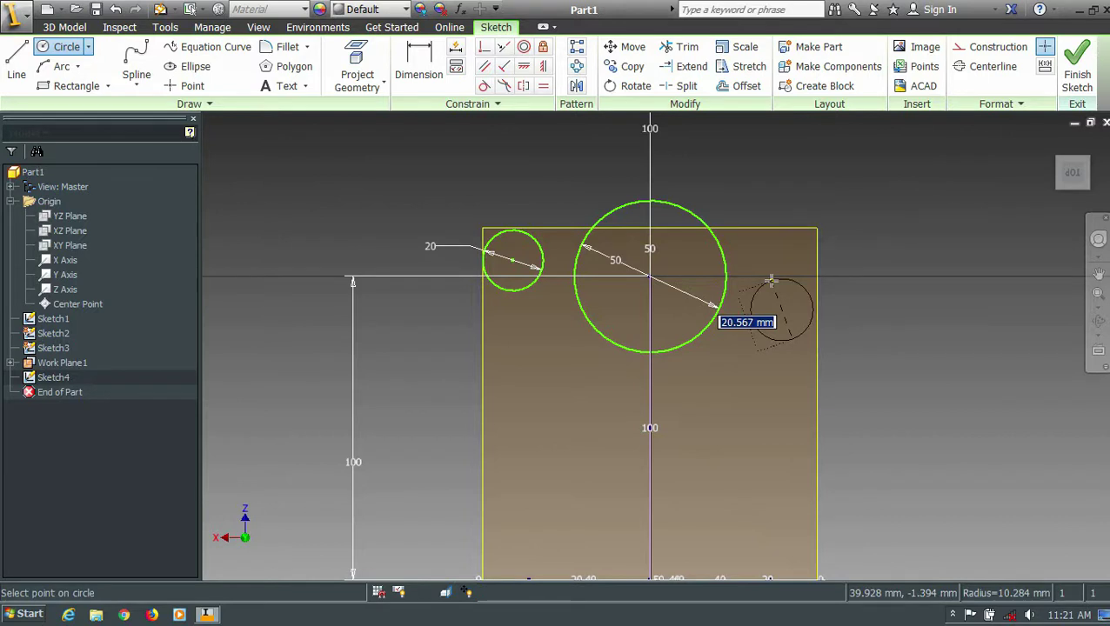
pyautogui.press('Return')
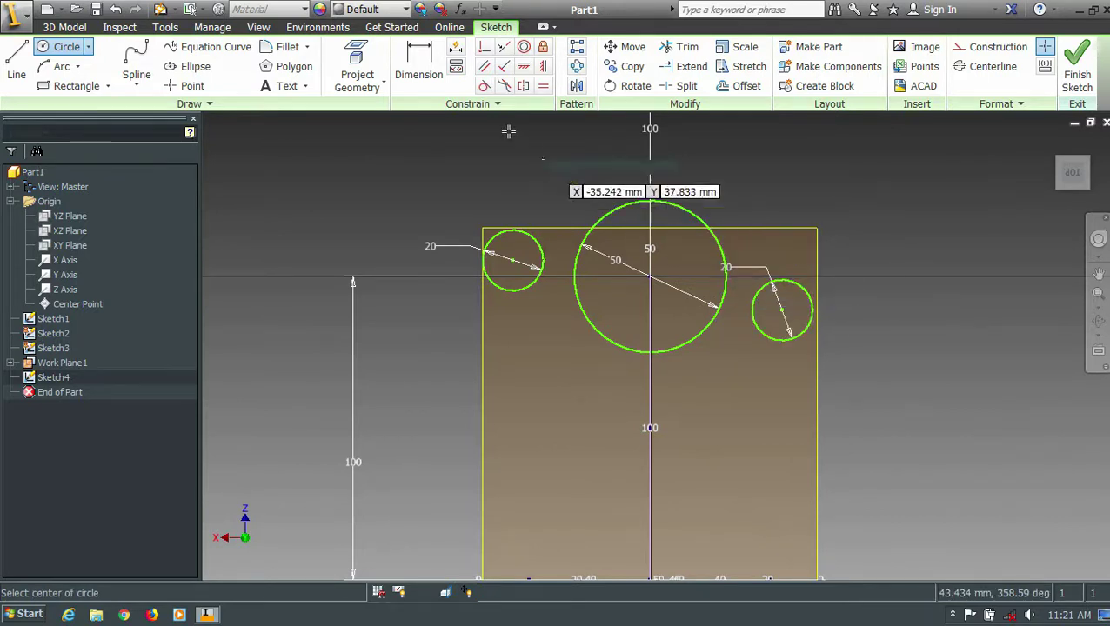
# - Align both 20 mm circles horizontally with the 50 mm circle by setting their vertical centre offsets to 0
pyautogui.press('d')
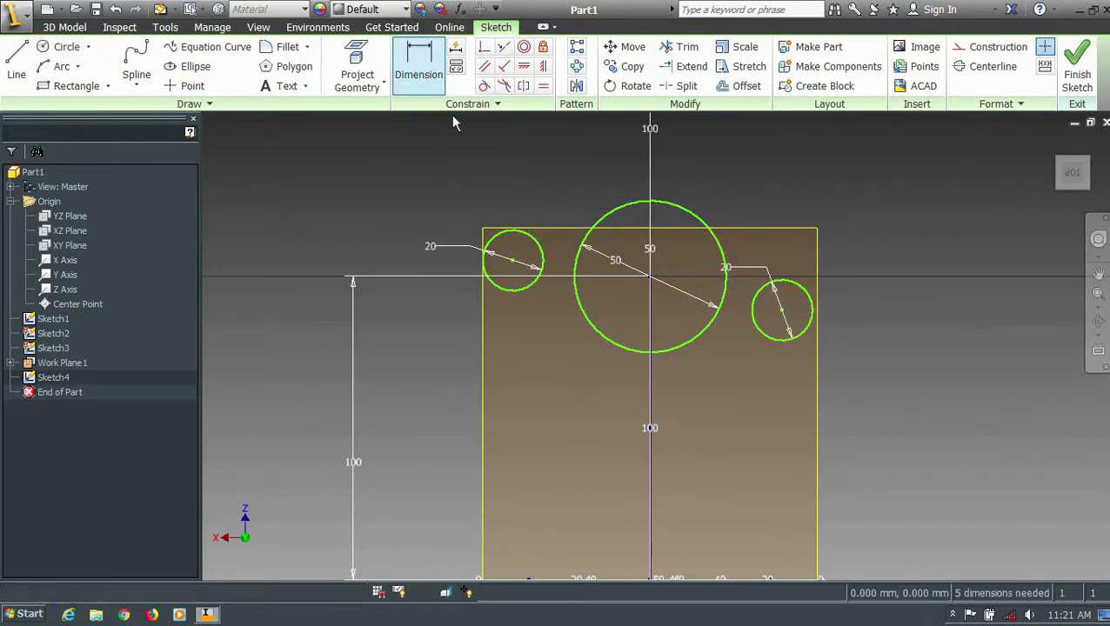
pyautogui.click(575, 265)
pyautogui.click(543, 263)
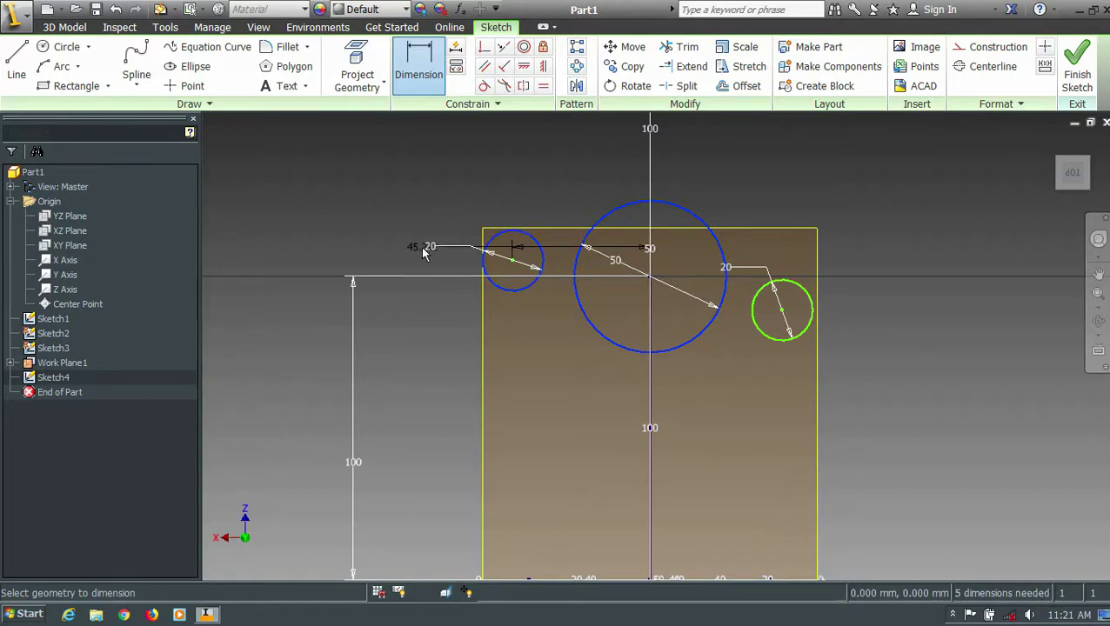
pyautogui.click(393, 274)
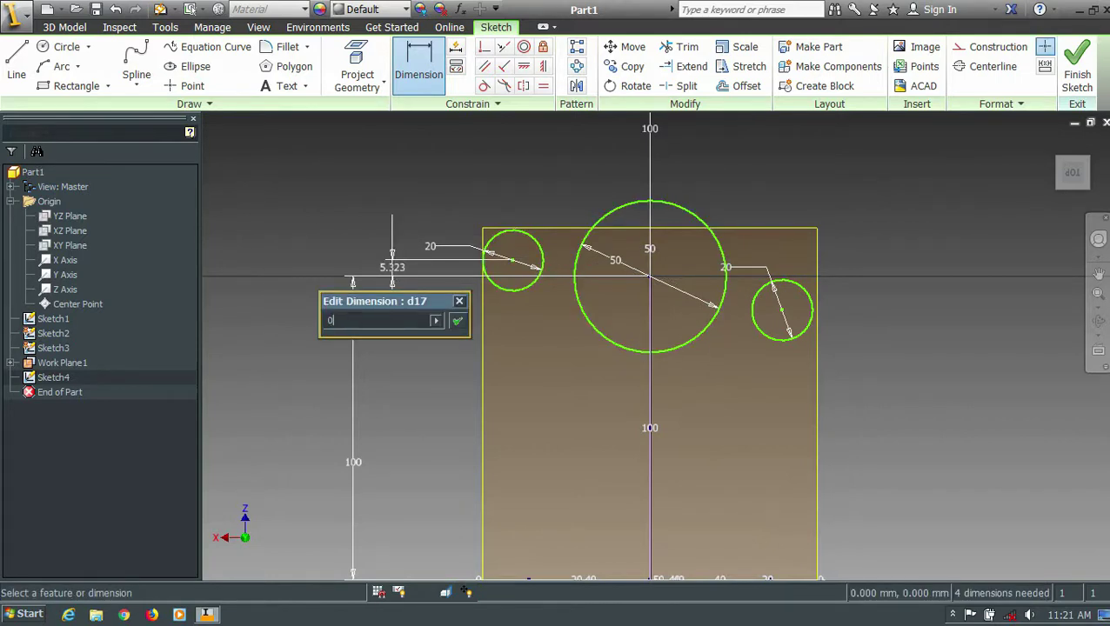
pyautogui.press('Return')
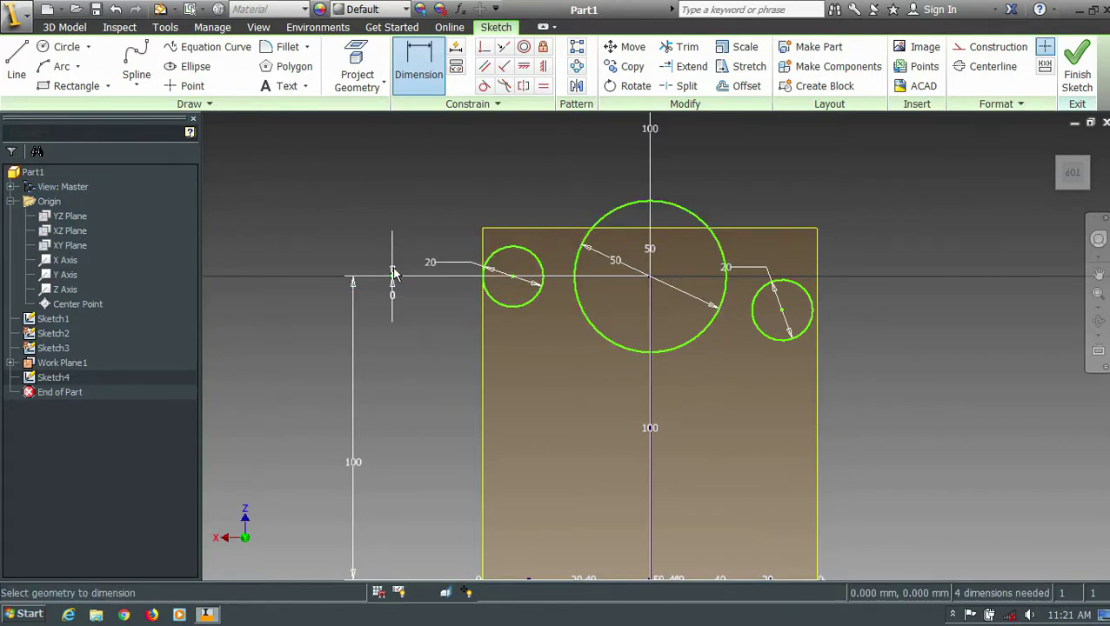
pyautogui.click(807, 297)
pyautogui.click(723, 300)
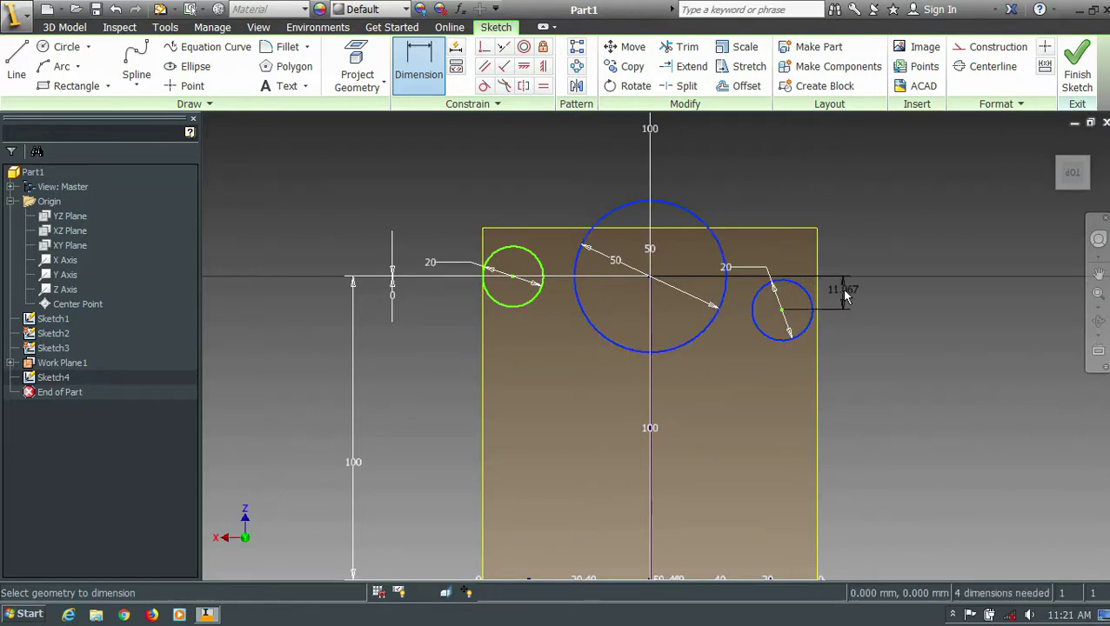
pyautogui.click(843, 295)
pyautogui.press('Return')
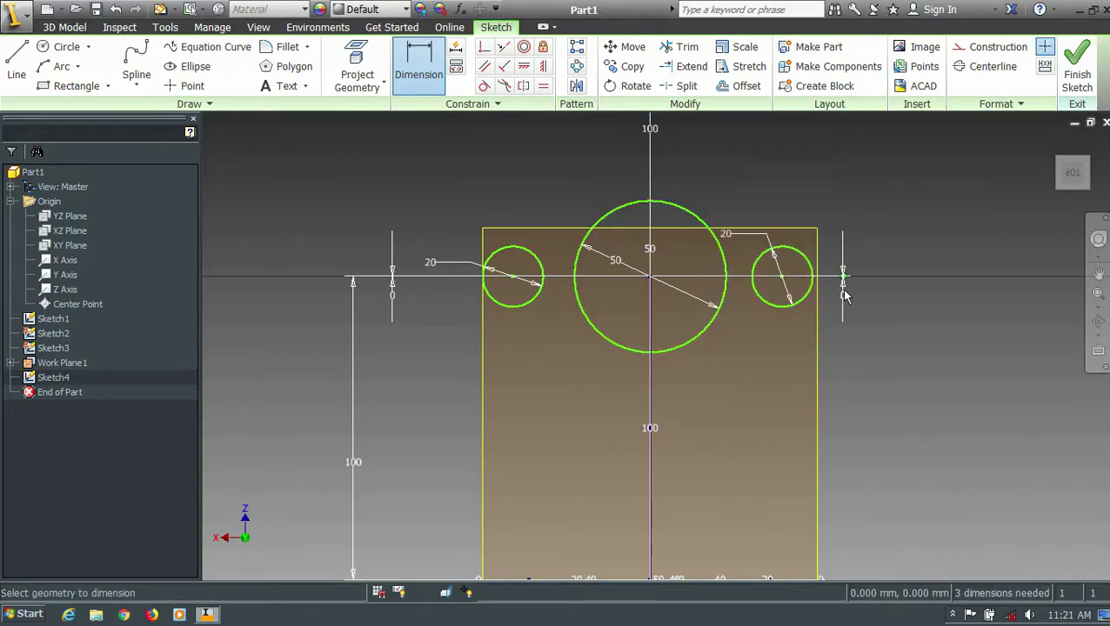
# - Set the horizontal distance from each 20 mm circle's centre to the 50 mm circle's centre to 40 mm
pyautogui.click(793, 306)
pyautogui.click(650, 277)
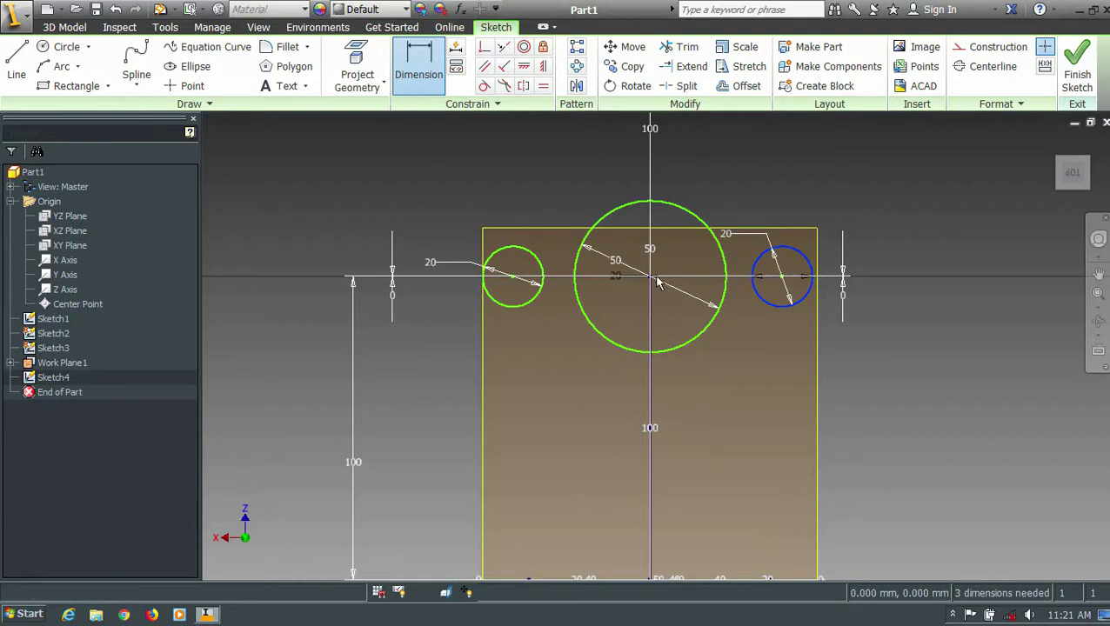
pyautogui.click(706, 159)
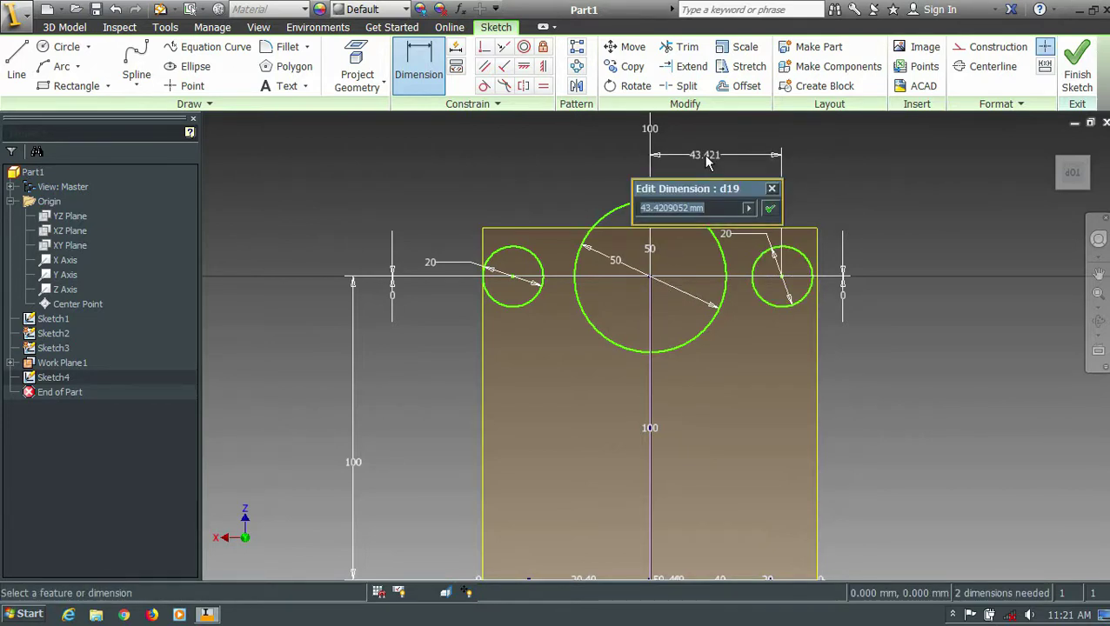
pyautogui.press('Return')
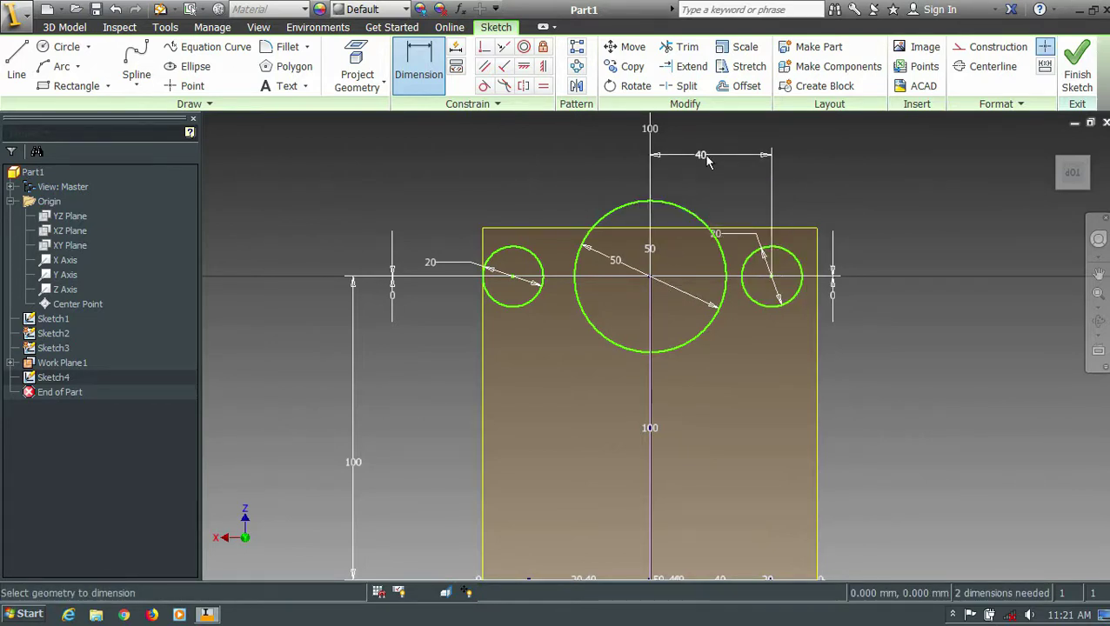
pyautogui.click(532, 254)
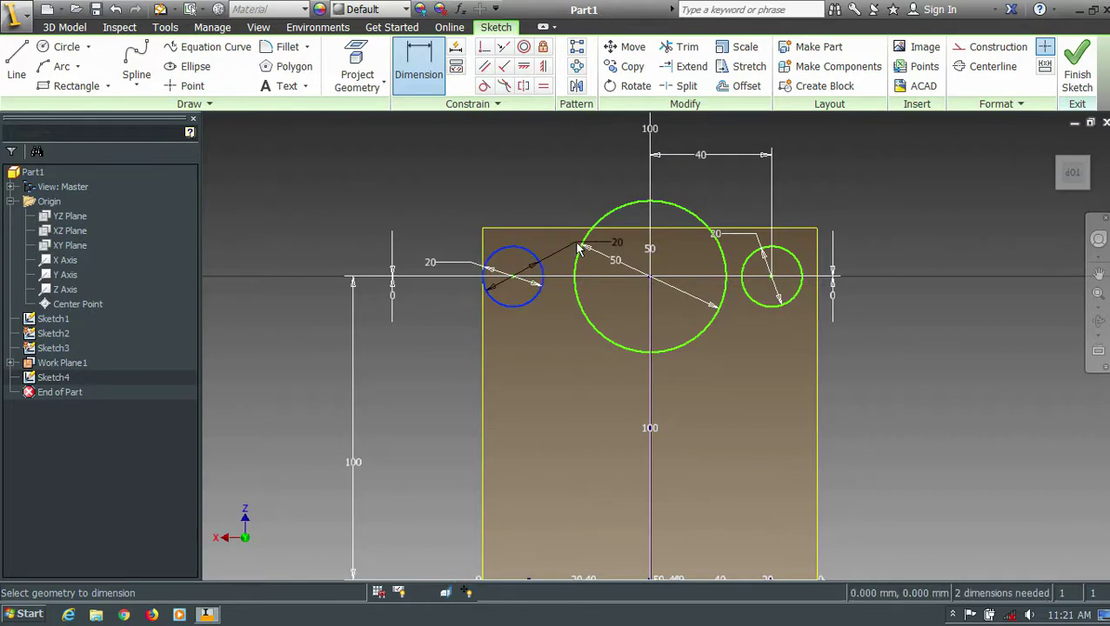
pyautogui.click(593, 226)
pyautogui.click(583, 157)
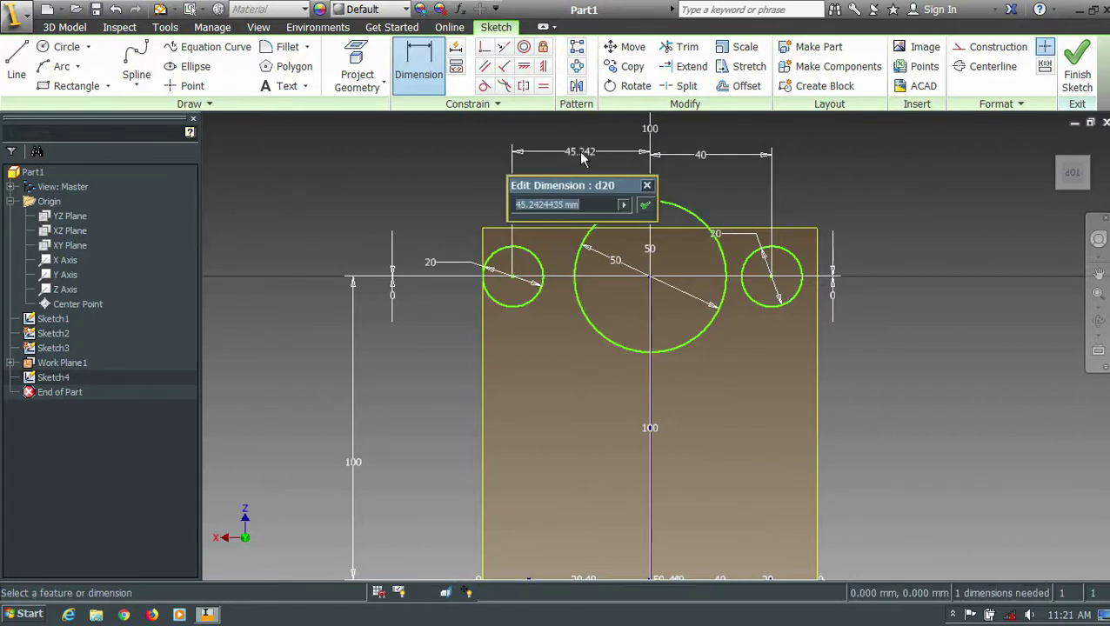
pyautogui.press('Return')
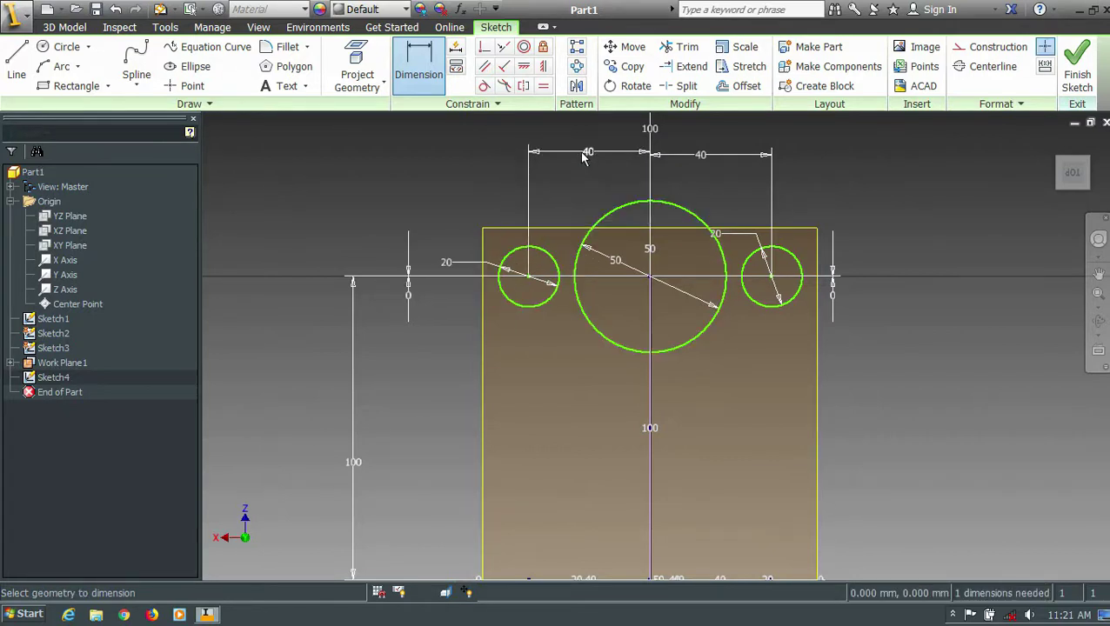
# - Draw four slanted lines around the three circles, two crossing above the 50 mm circle and two crossing below it
pyautogui.press('l')
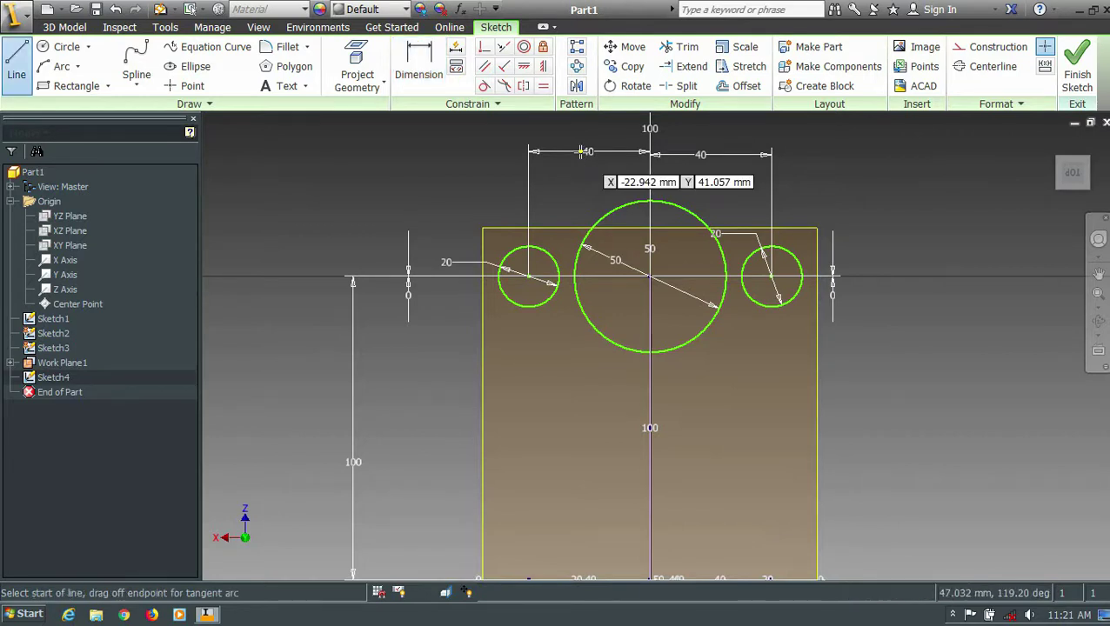
pyautogui.click(448, 246)
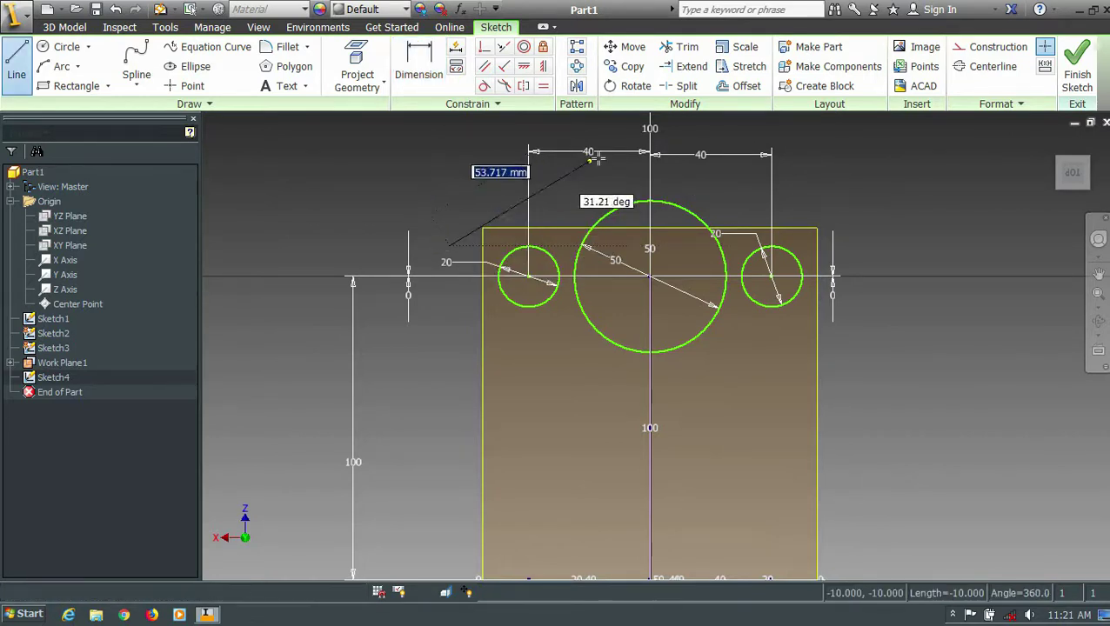
pyautogui.click(654, 141)
pyautogui.click(657, 140)
pyautogui.click(642, 173)
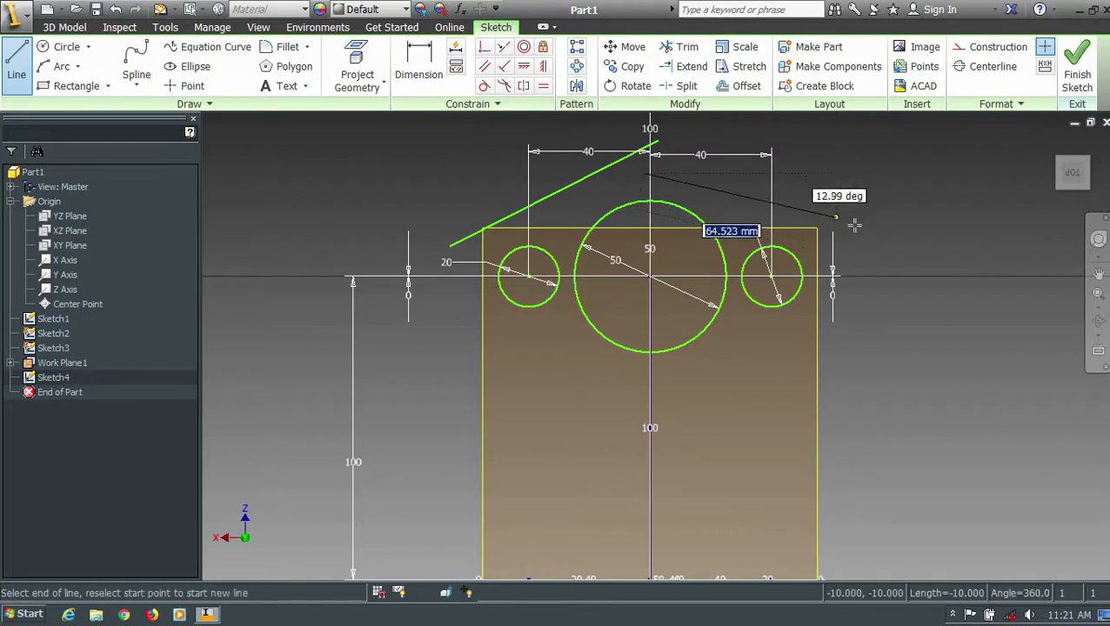
pyautogui.click(870, 240)
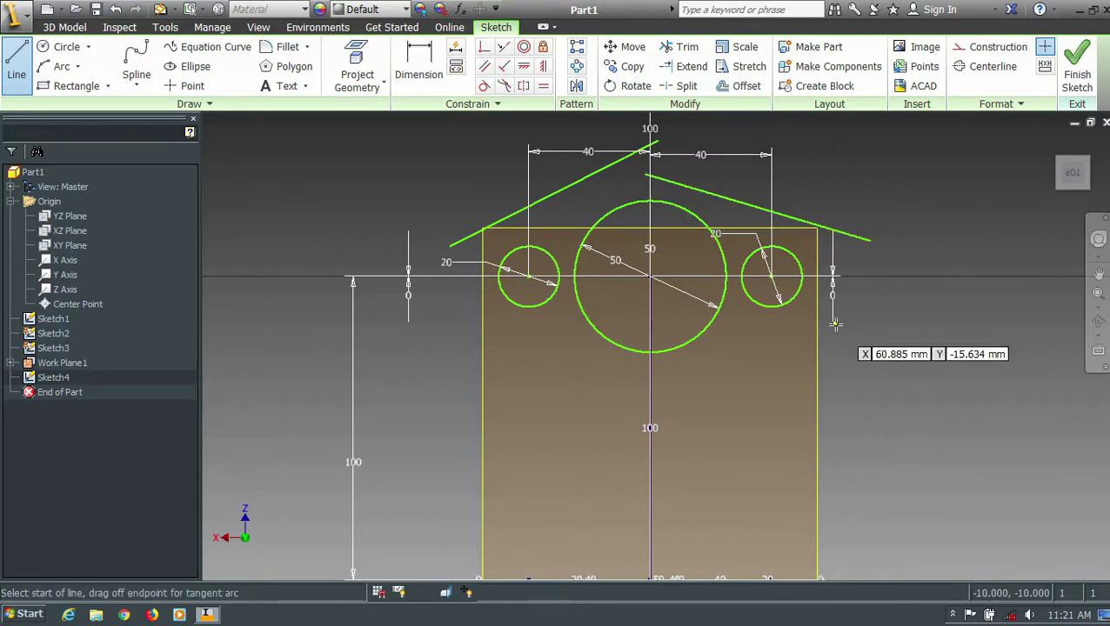
pyautogui.doubleClick(622, 402)
pyautogui.click(672, 374)
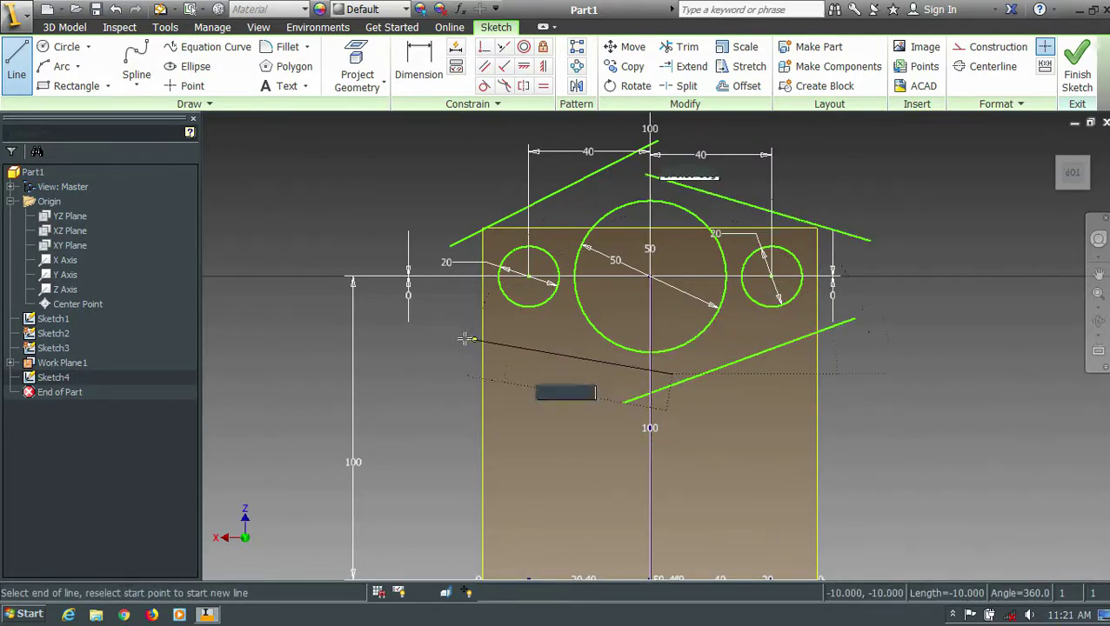
pyautogui.click(455, 334)
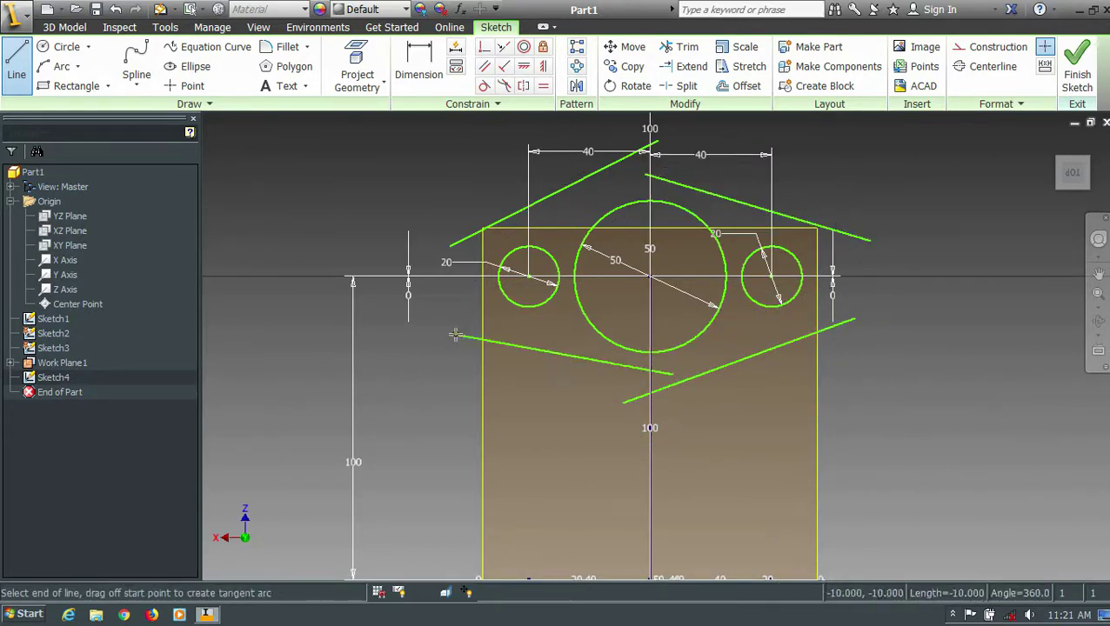
# - Make each upper slanted line tangent to the 50 mm circle and to the 20 mm circle on its side
pyautogui.click(484, 85)
pyautogui.click(470, 242)
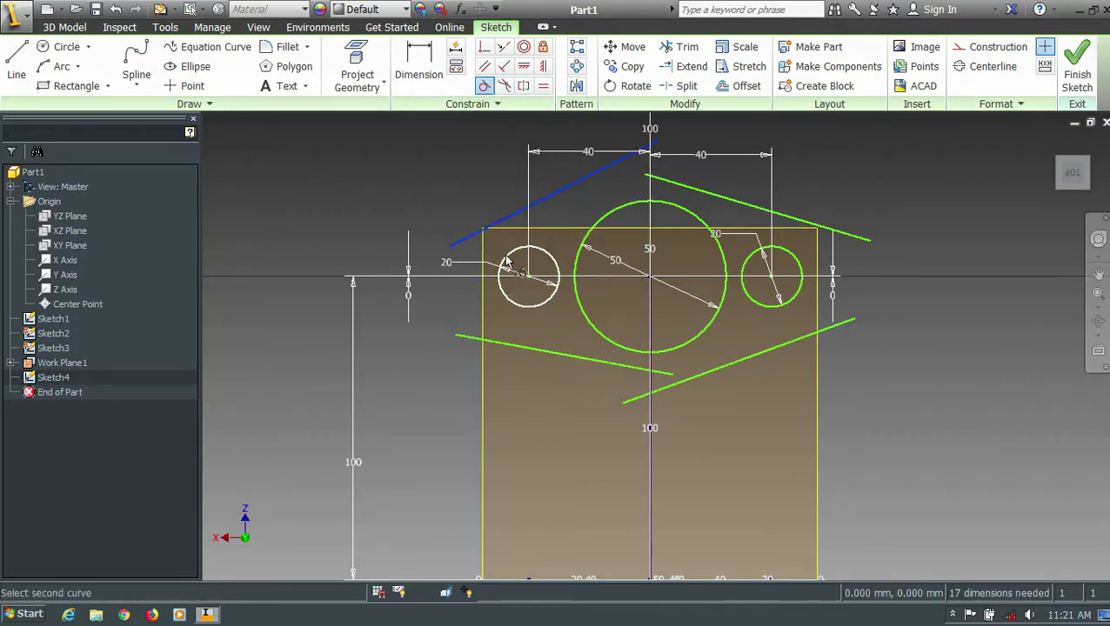
pyautogui.click(504, 259)
pyautogui.click(567, 224)
pyautogui.click(598, 218)
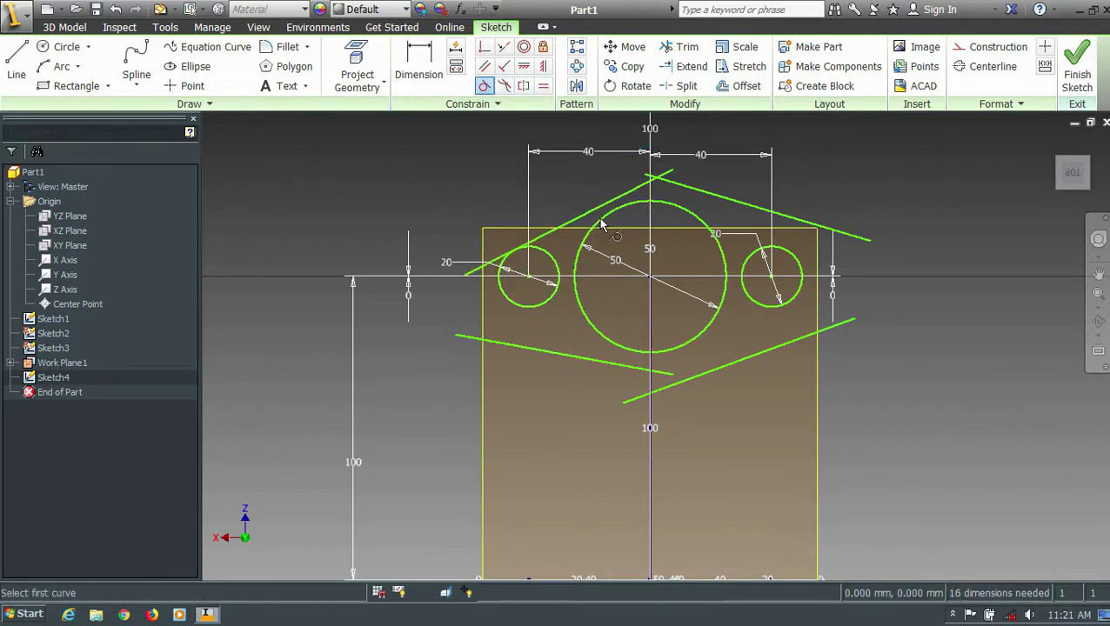
pyautogui.click(600, 216)
pyautogui.click(600, 216)
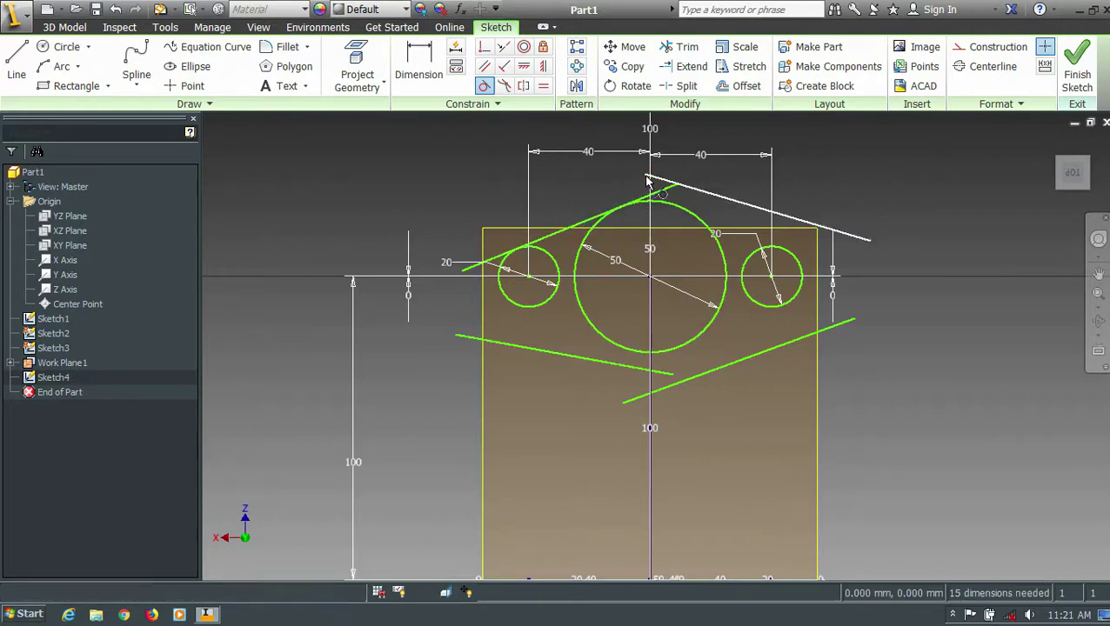
pyautogui.click(660, 179)
pyautogui.click(668, 209)
pyautogui.click(770, 237)
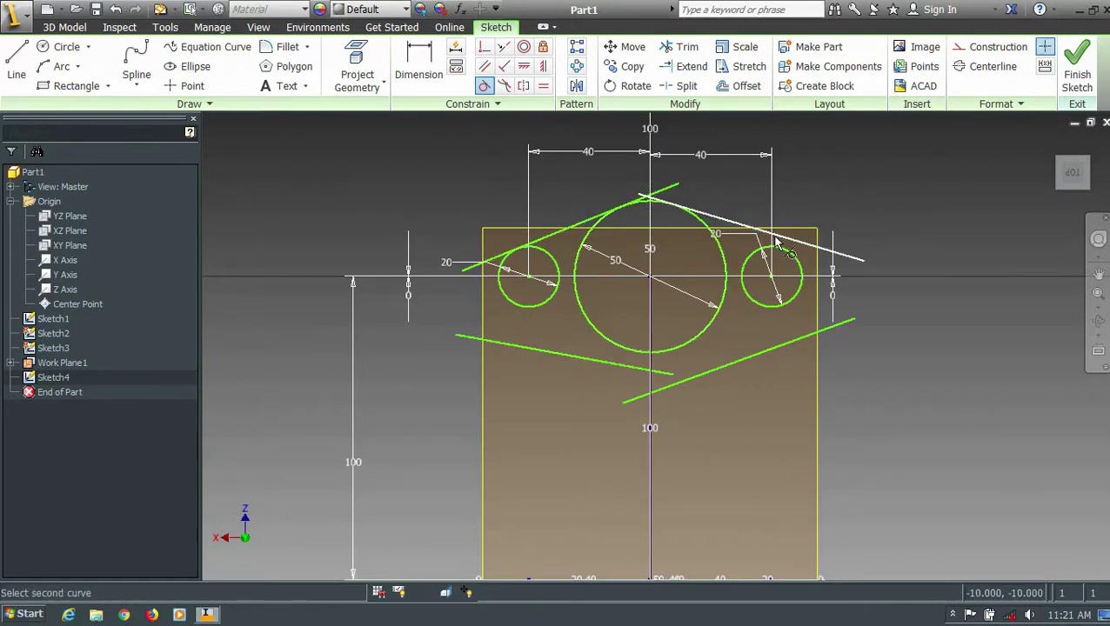
pyautogui.click(783, 303)
# - Make each lower slanted line tangent to the 50 mm circle and to the 20 mm circle on its side
pyautogui.click(792, 343)
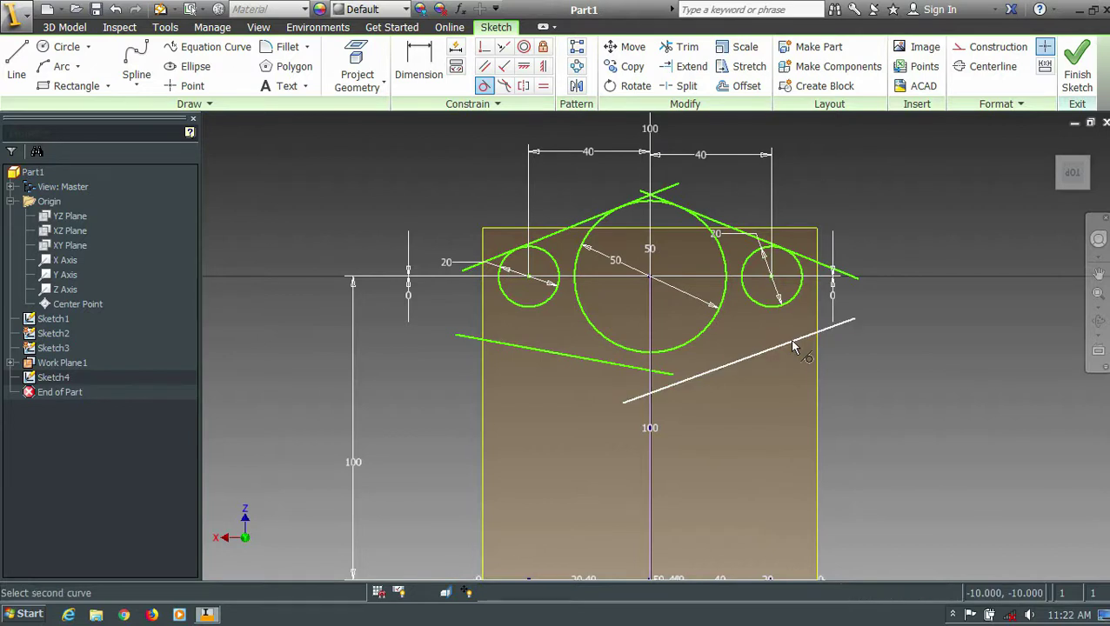
pyautogui.click(788, 306)
pyautogui.click(718, 328)
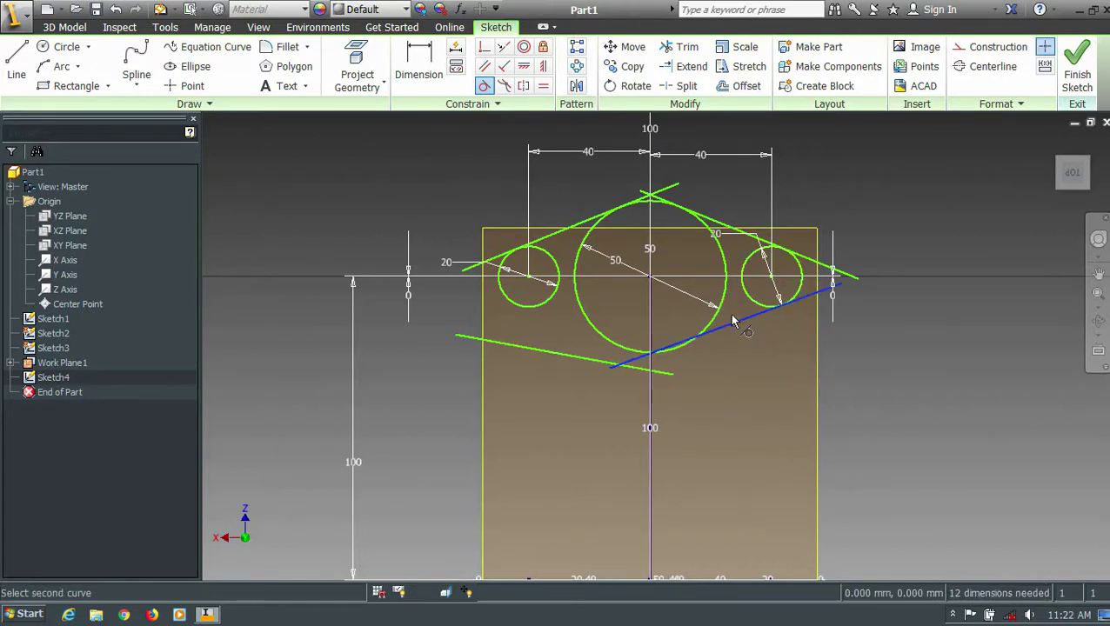
pyautogui.click(608, 342)
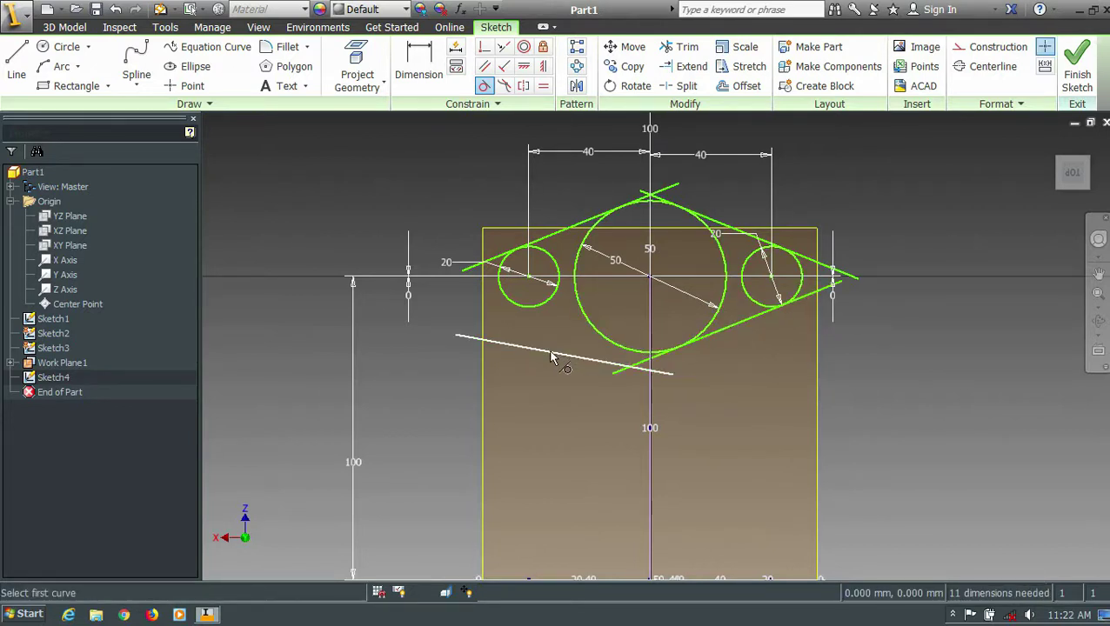
pyautogui.click(550, 357)
pyautogui.click(600, 336)
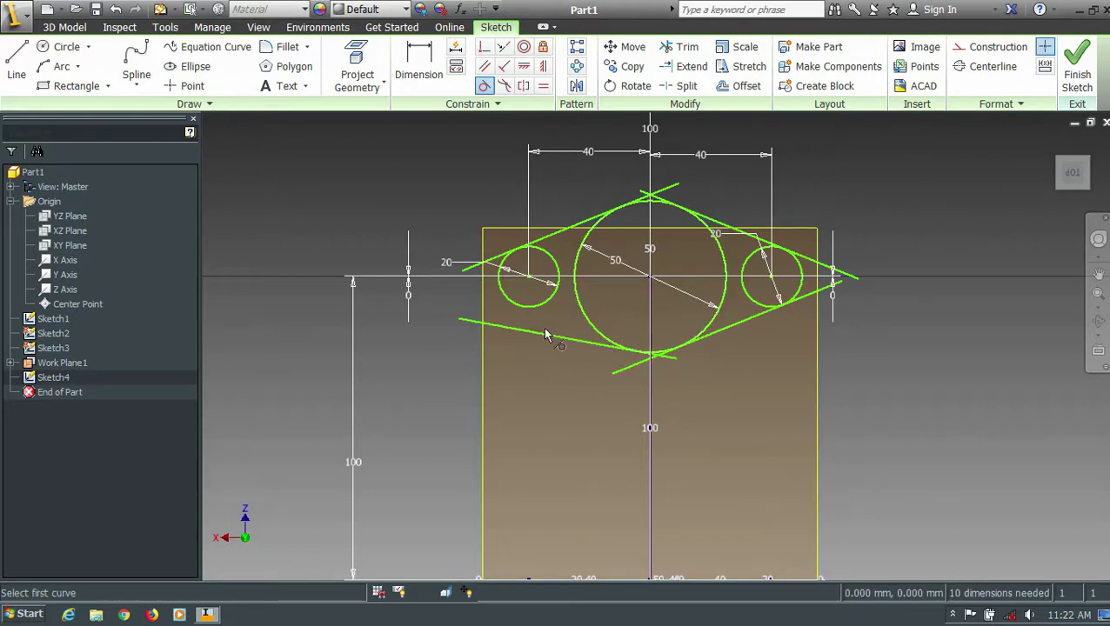
pyautogui.click(513, 309)
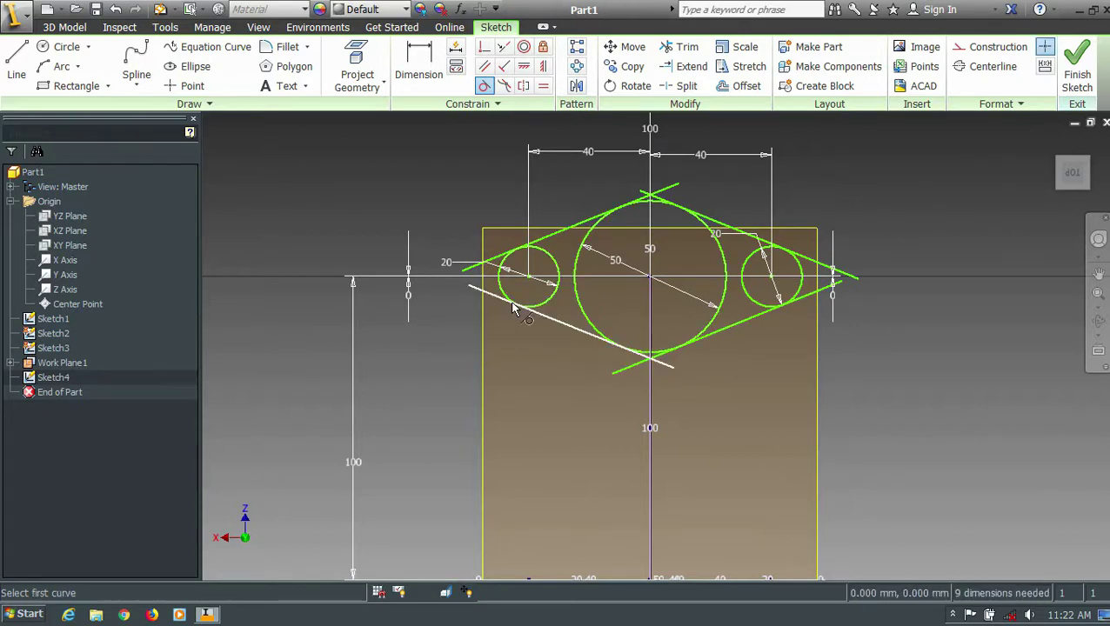
# - Trim the line ends overhanging the left 20 mm circle and the crossing ends above the 50 mm circle
pyautogui.press('x')
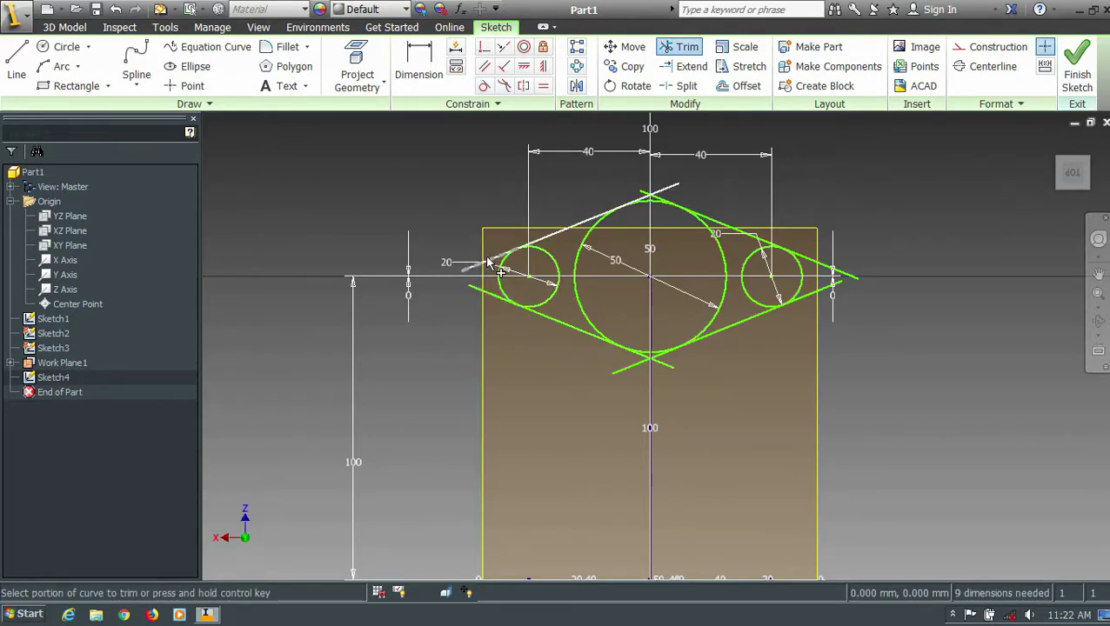
pyautogui.click(489, 262)
pyautogui.click(487, 294)
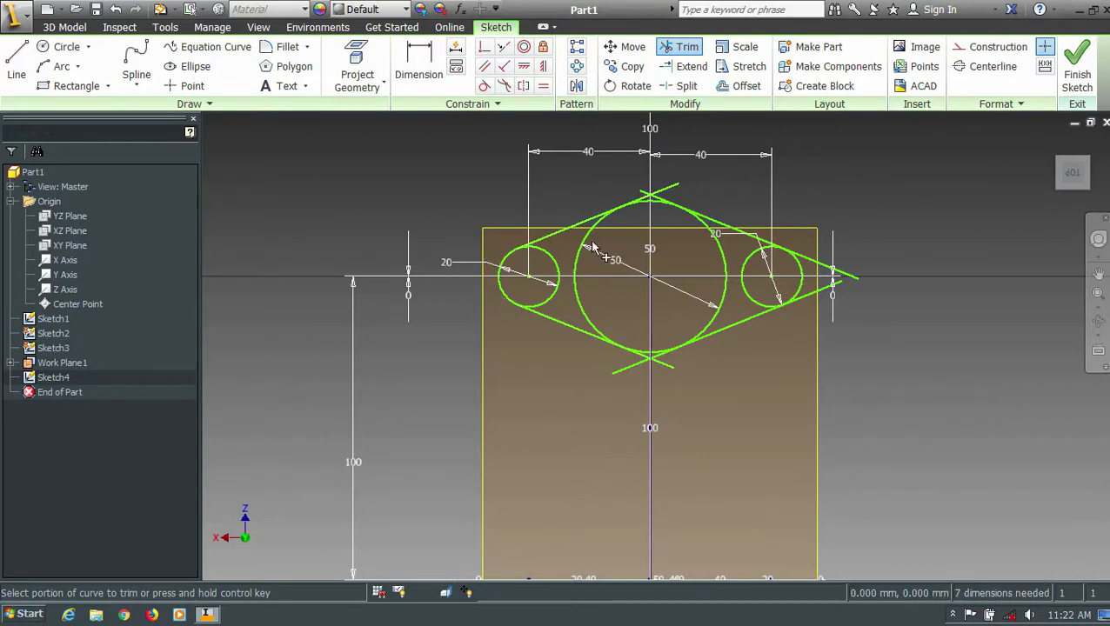
pyautogui.scroll(5, 659, 190)
pyautogui.click(664, 201)
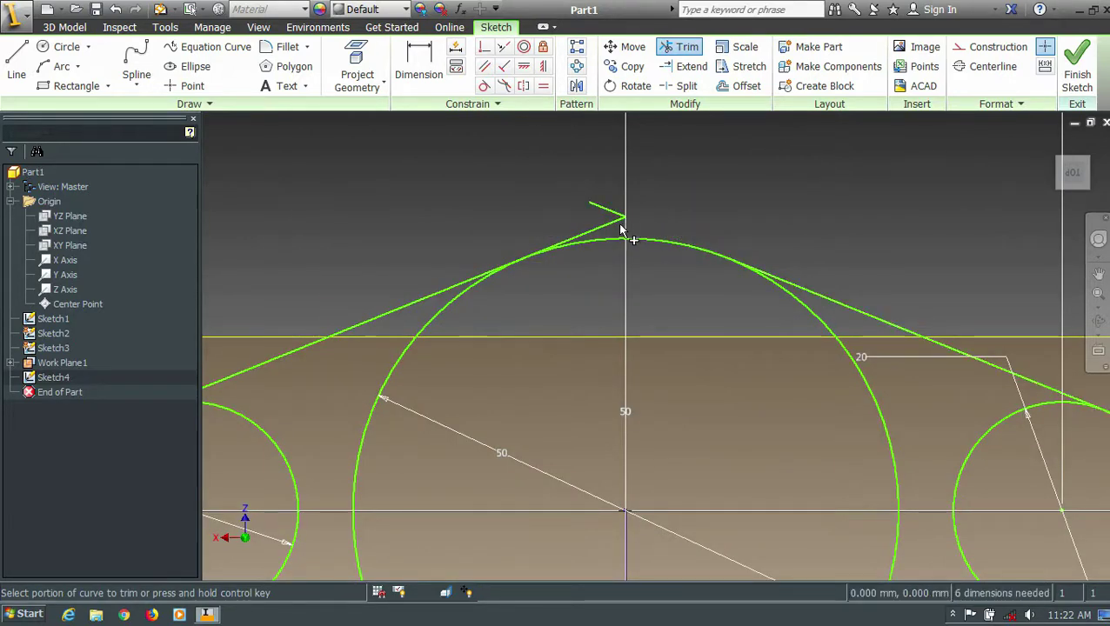
pyautogui.click(609, 211)
# - Trim the crossing line ends below the 50 mm circle and the ends overhanging the right 20 mm circle
pyautogui.scroll(-5, 611, 217)
pyautogui.scroll(2, 619, 367)
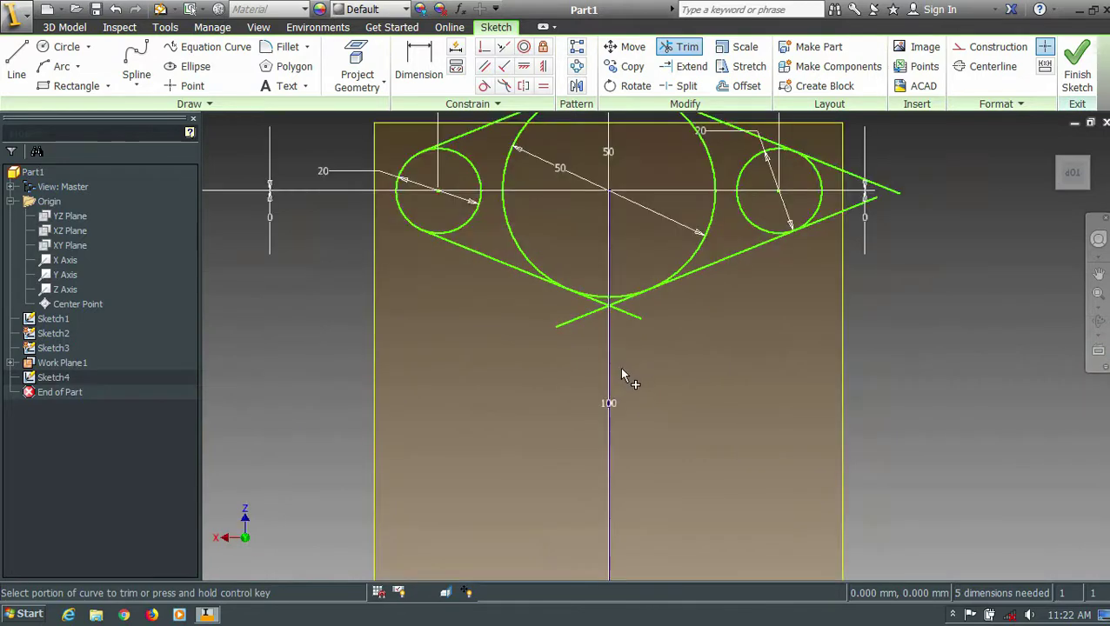
pyautogui.scroll(3, 621, 374)
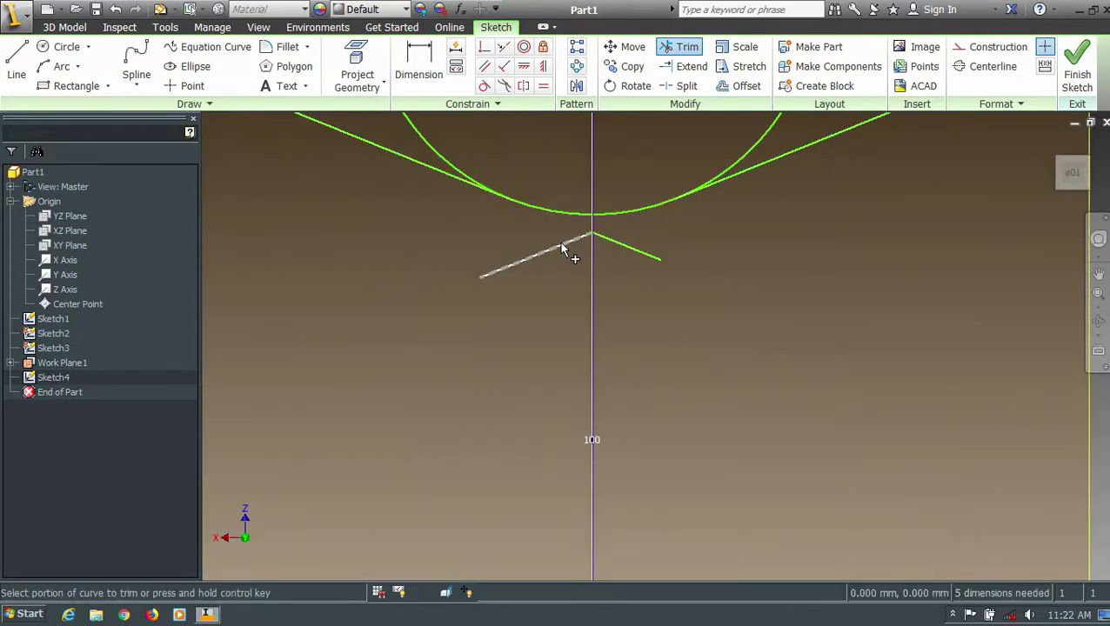
pyautogui.scroll(-5, 686, 235)
pyautogui.scroll(5, 673, 248)
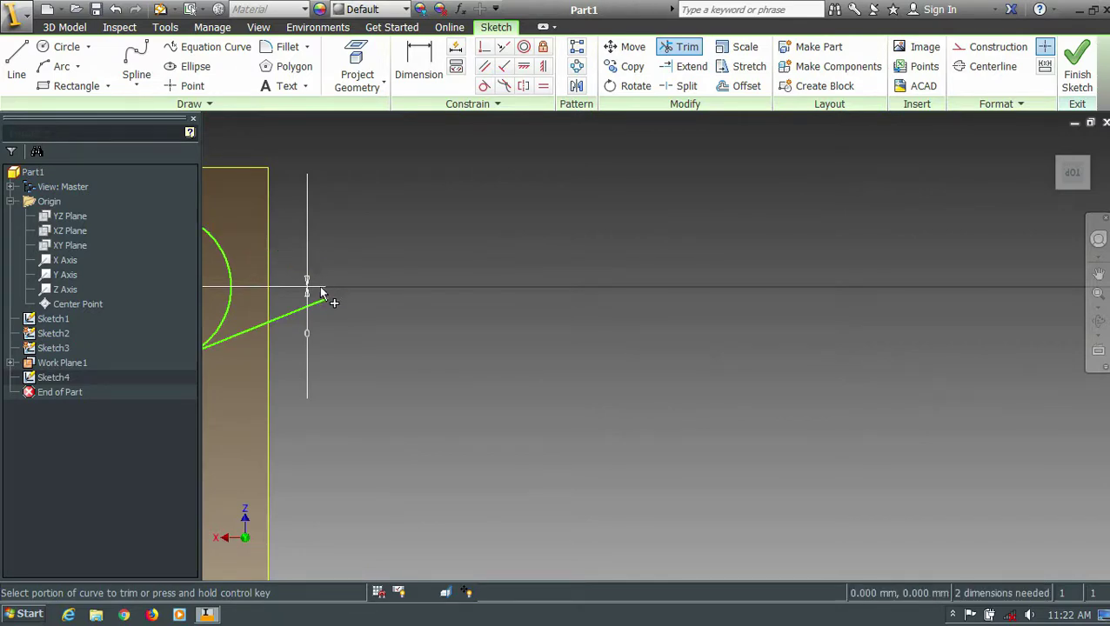
pyautogui.click(312, 300)
# - Trim the inner arcs of the 50 mm circle and both 20 mm circles, leaving a single link-shaped outline
pyautogui.scroll(-5, 456, 277)
pyautogui.scroll(4, 365, 287)
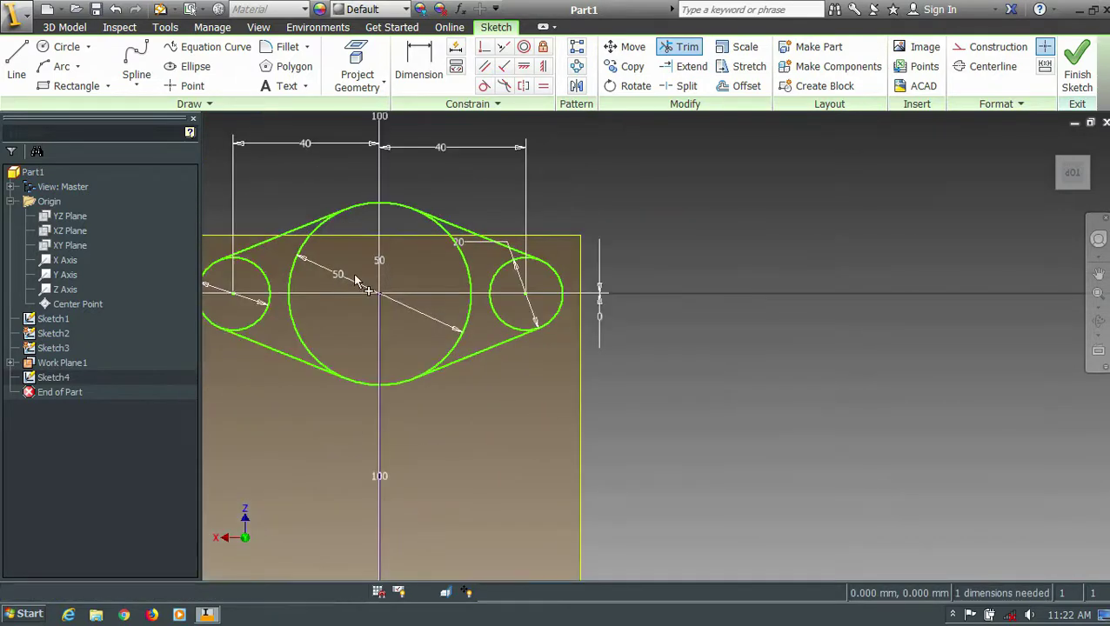
pyautogui.click(290, 278)
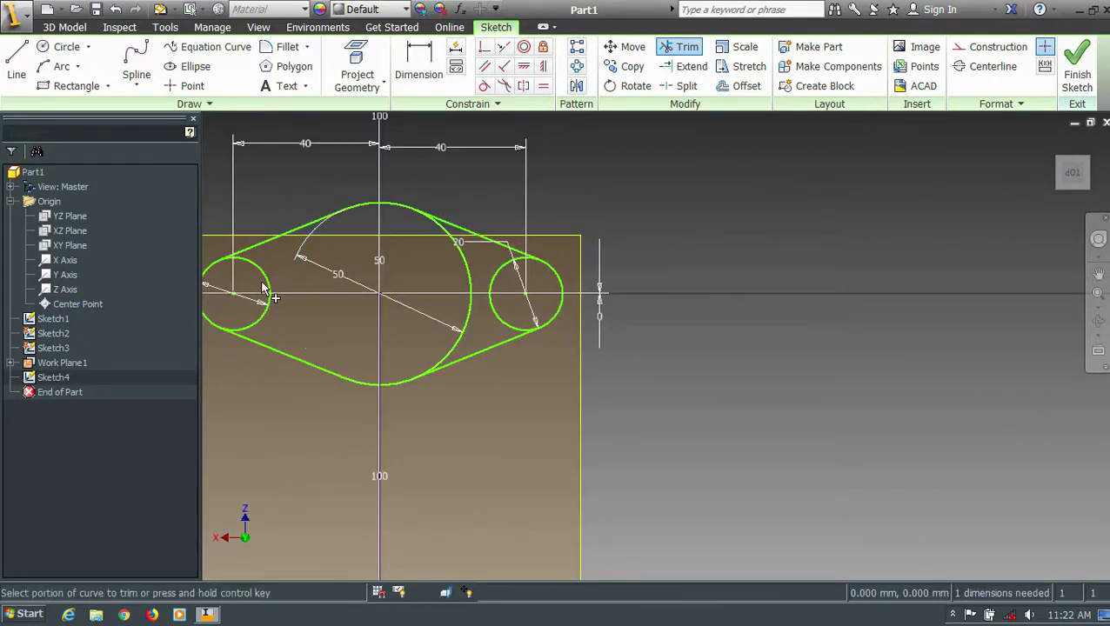
pyautogui.click(267, 283)
pyautogui.click(462, 261)
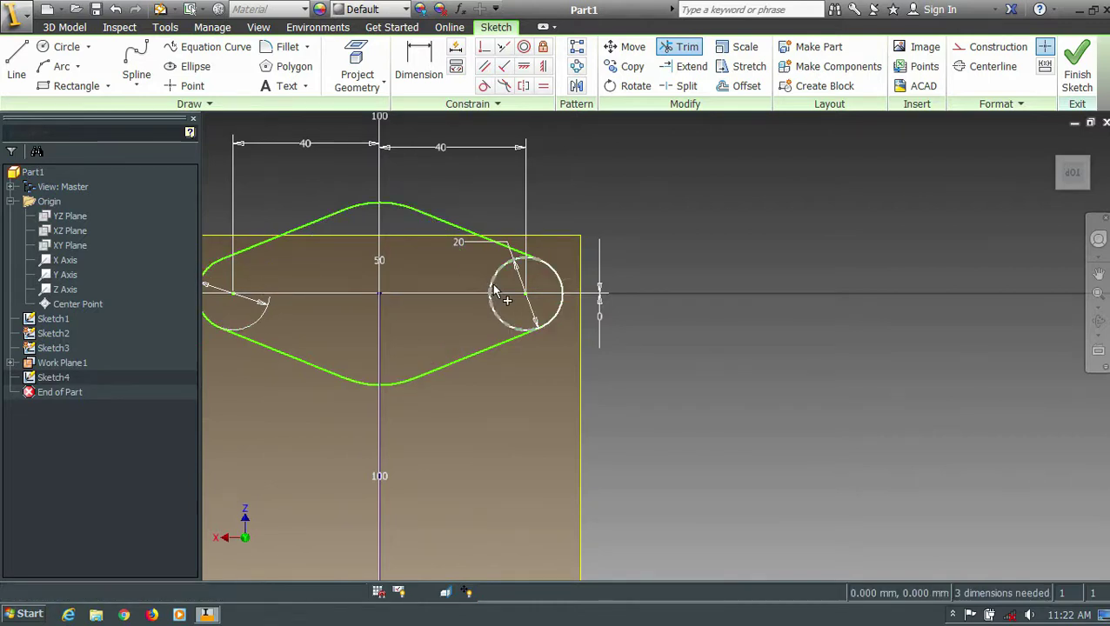
pyautogui.click(493, 287)
# - Draw a 40 mm diameter circle centred in the link-shaped outline
pyautogui.press('c')
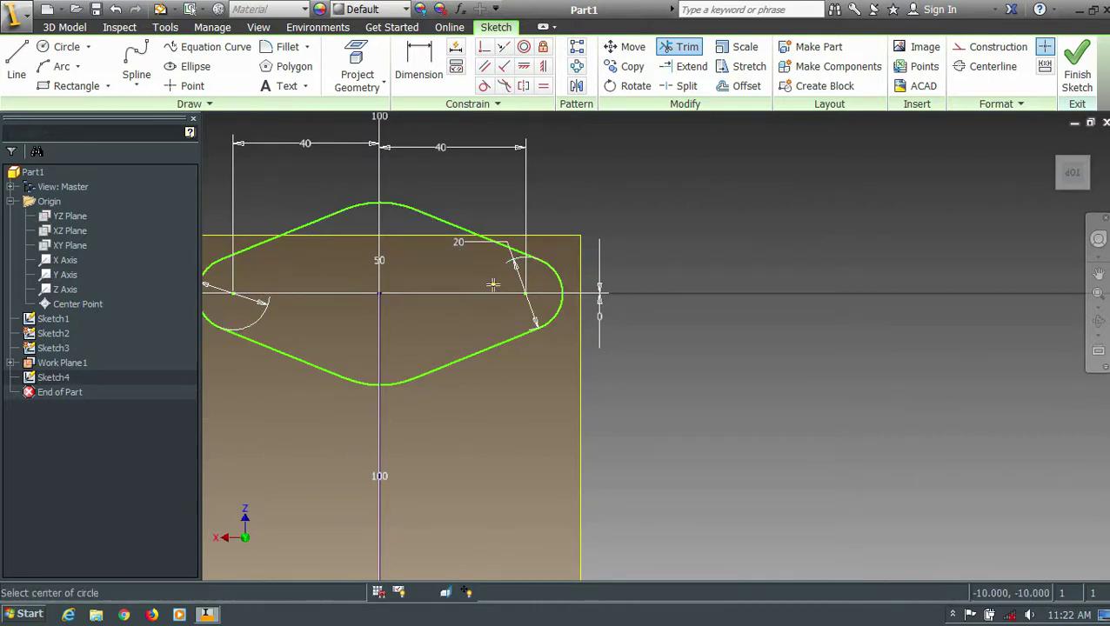
pyautogui.click(380, 293)
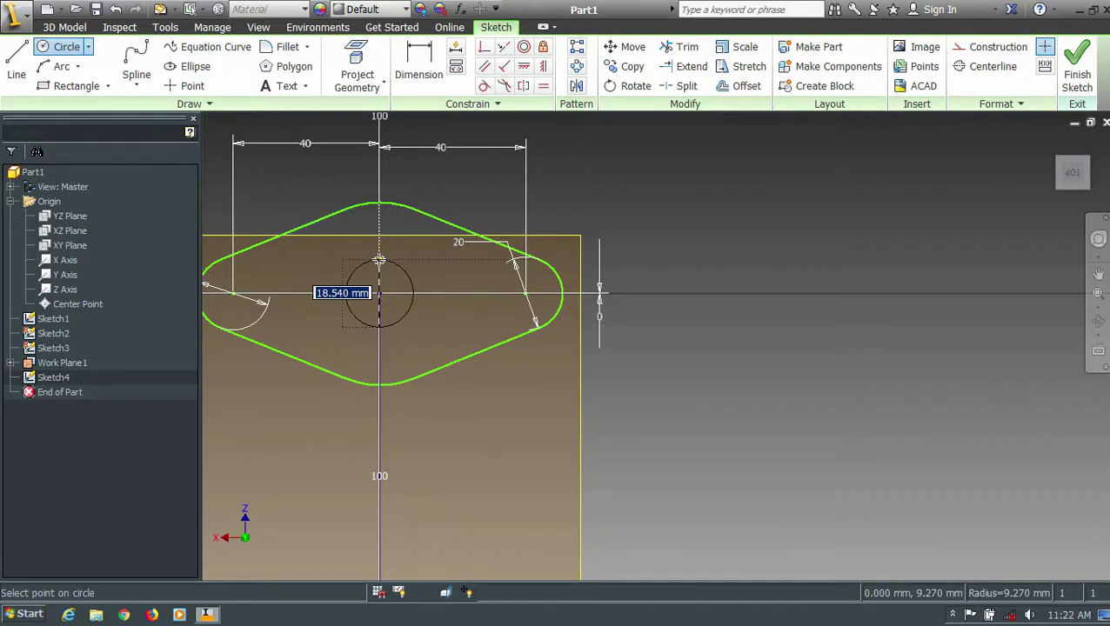
pyautogui.press('Return')
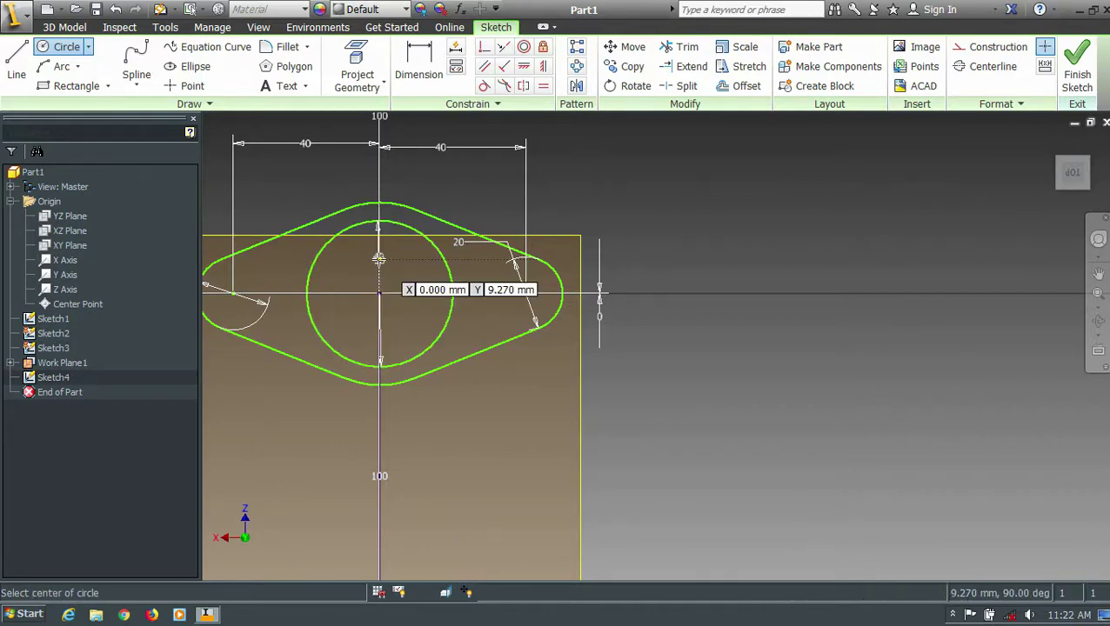
# - Finish the flange sketch and hide the work plane it lies on
pyautogui.click(1078, 72)
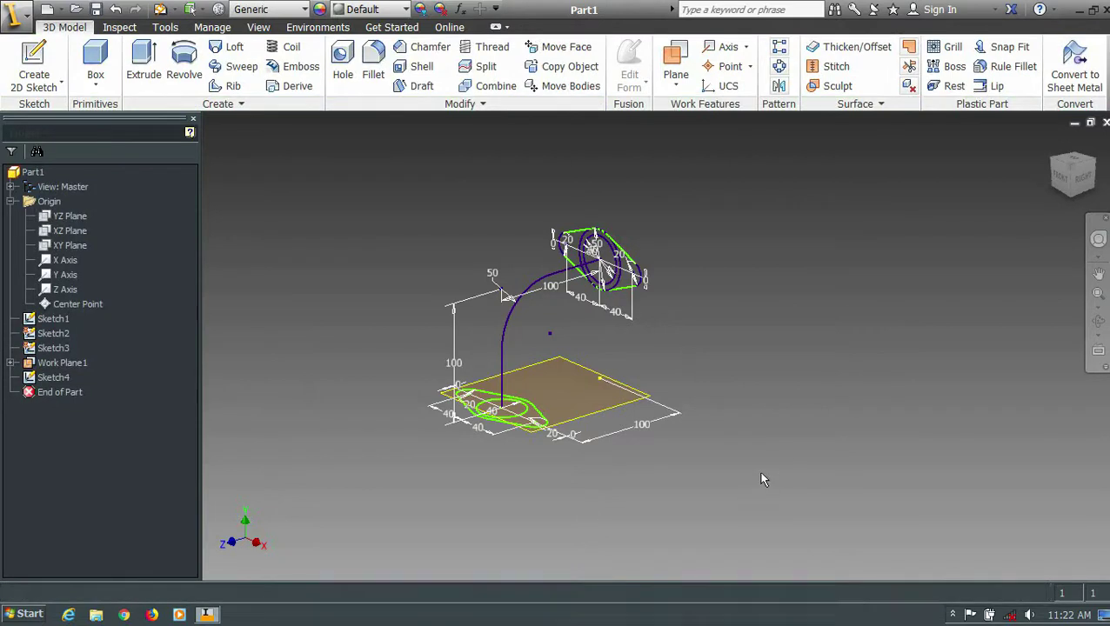
pyautogui.rightClick(600, 415)
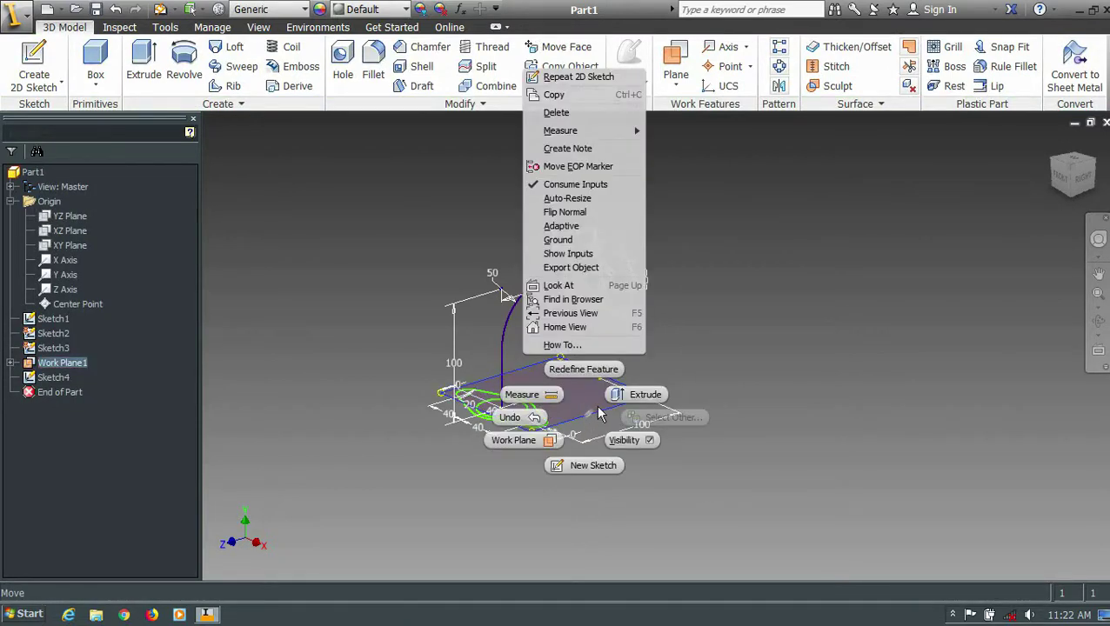
pyautogui.click(634, 443)
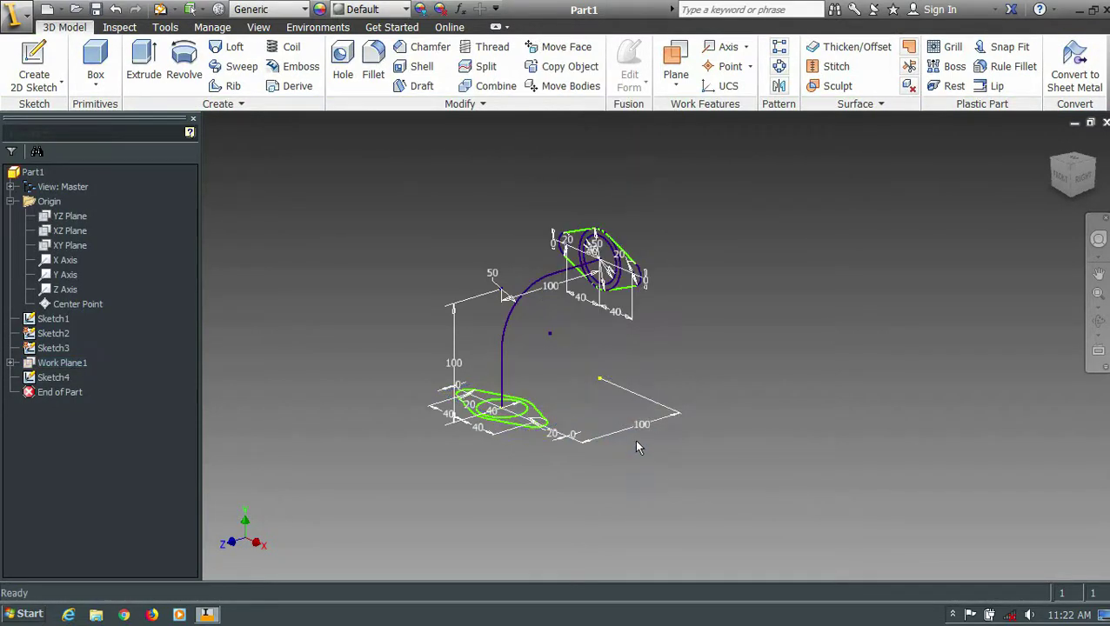
# - Extrude the lower flange profile 10 mm as a new solid and join a 10 mm extrusion of the upper flange profile
pyautogui.click(143, 63)
pyautogui.click(535, 430)
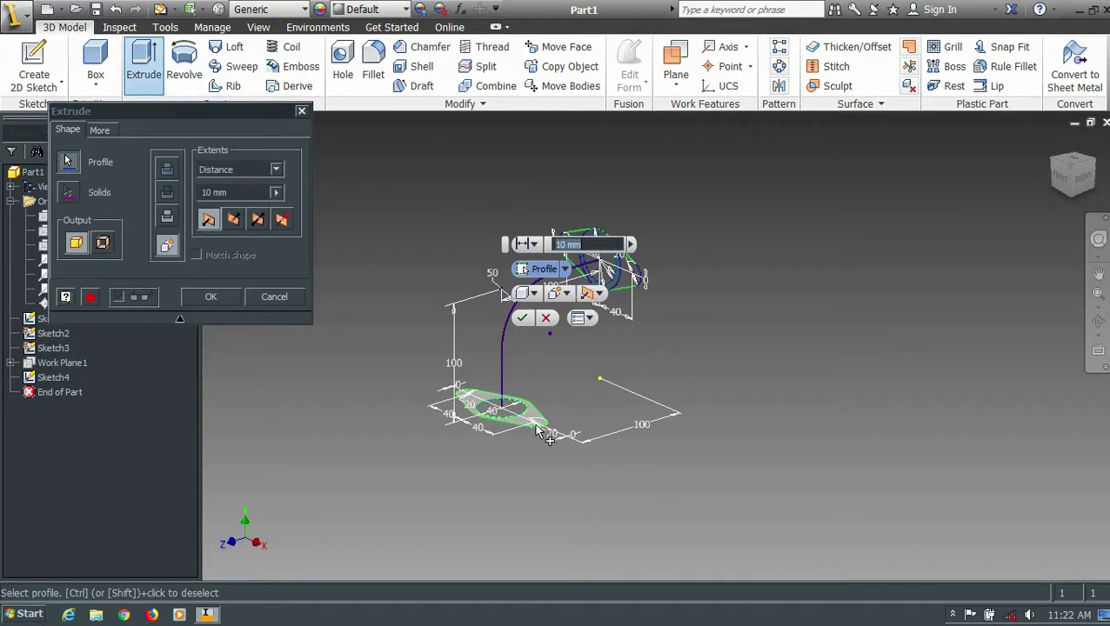
pyautogui.click(521, 320)
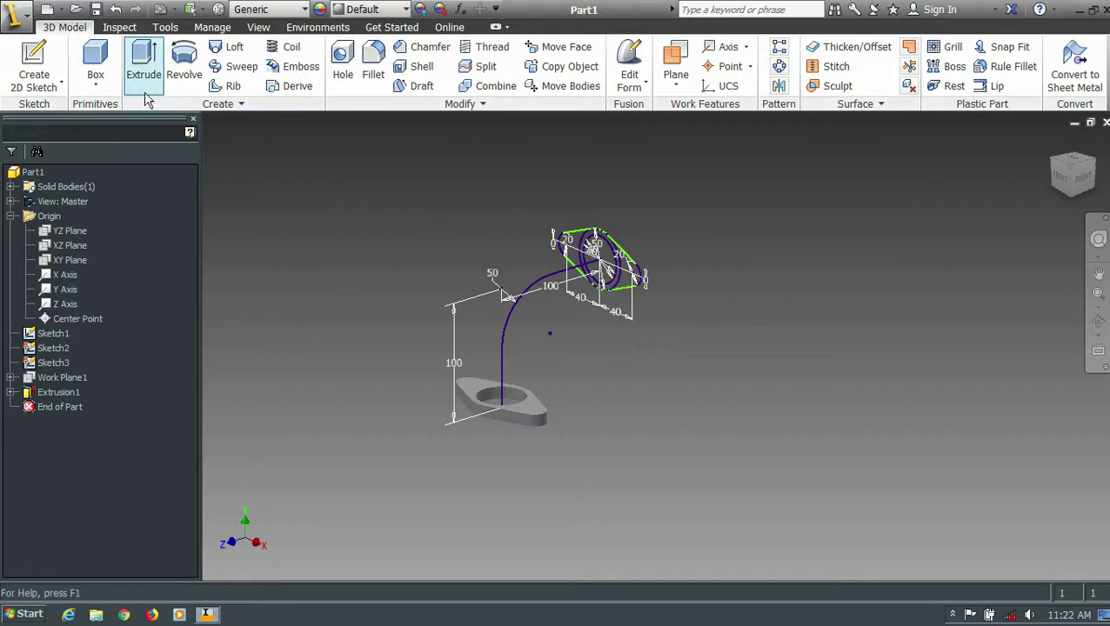
pyautogui.click(143, 63)
pyautogui.click(641, 280)
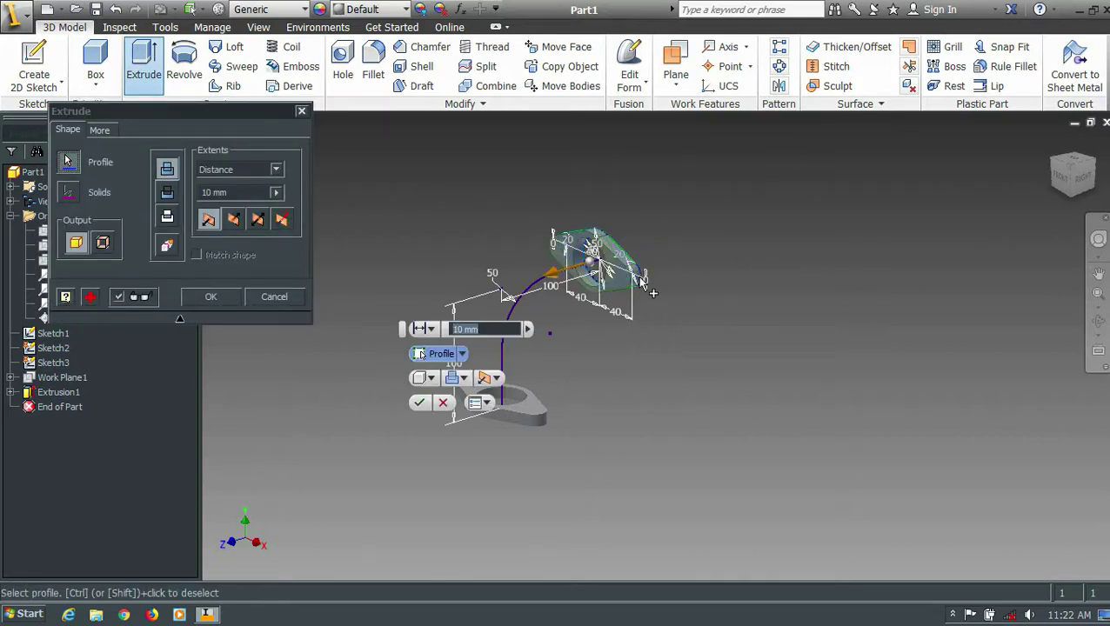
pyautogui.click(425, 409)
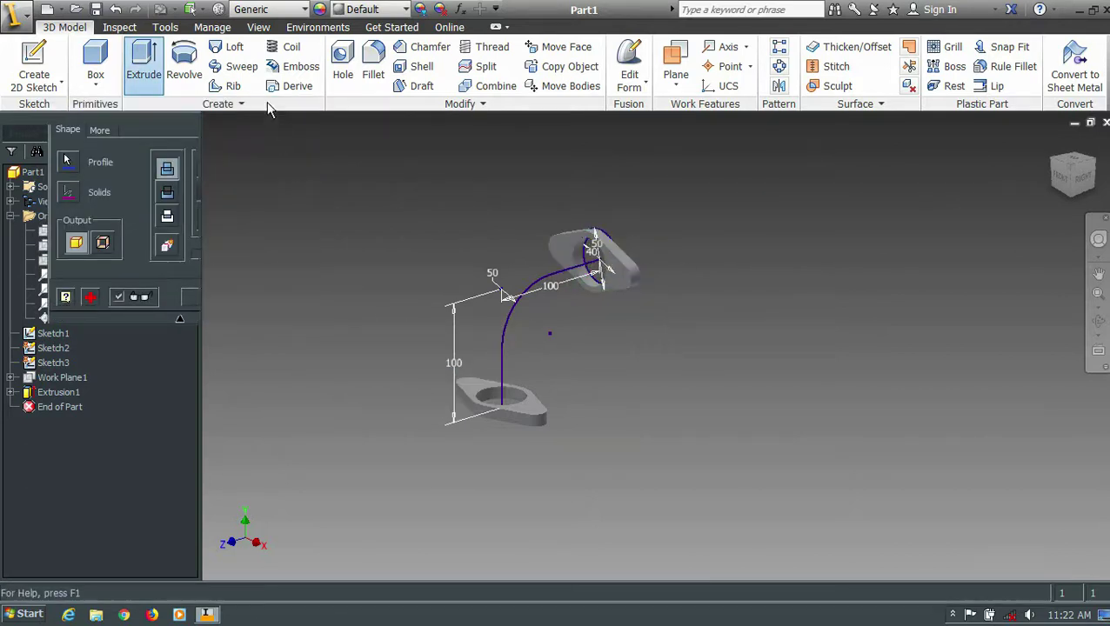
# - Sweep the ring between the 40 mm and 50 mm circles along the filleted L-shaped path as a solid pipe joining the flanges
pyautogui.click(242, 66)
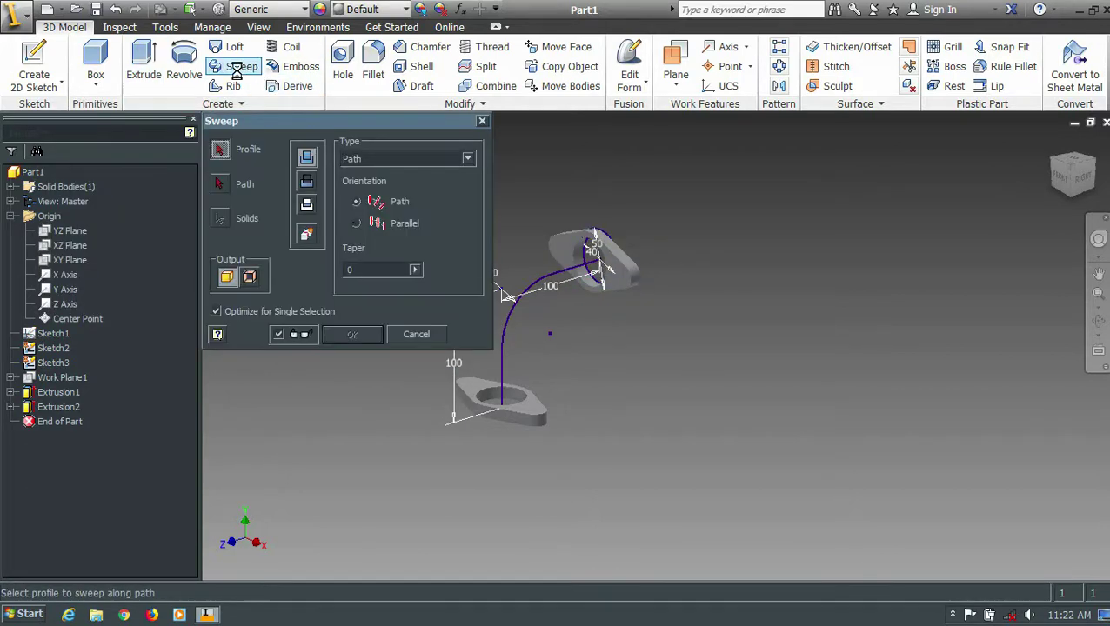
pyautogui.click(617, 296)
pyautogui.click(537, 281)
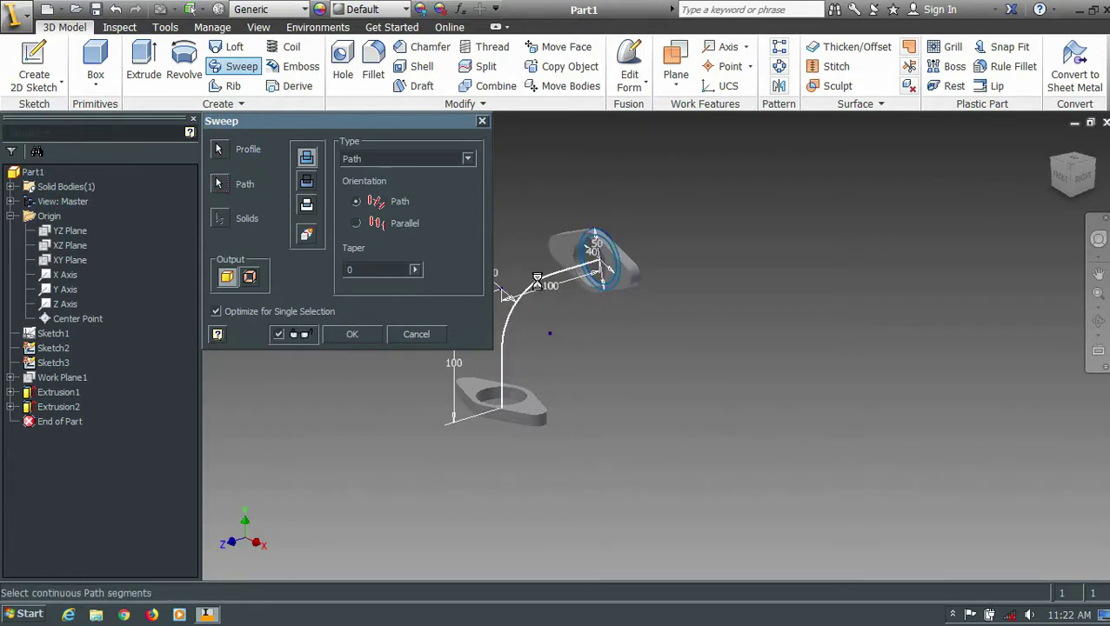
pyautogui.click(370, 340)
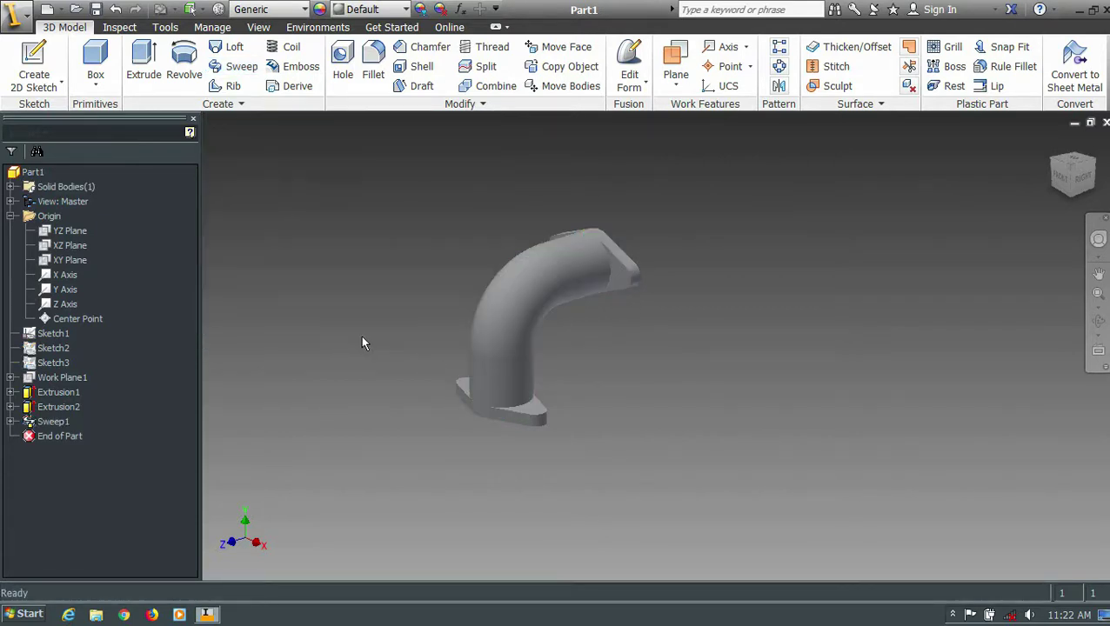
# - Place a 15 mm through-all hole on the upper flange, concentric with one of its rounded ends
pyautogui.click(1093, 194)
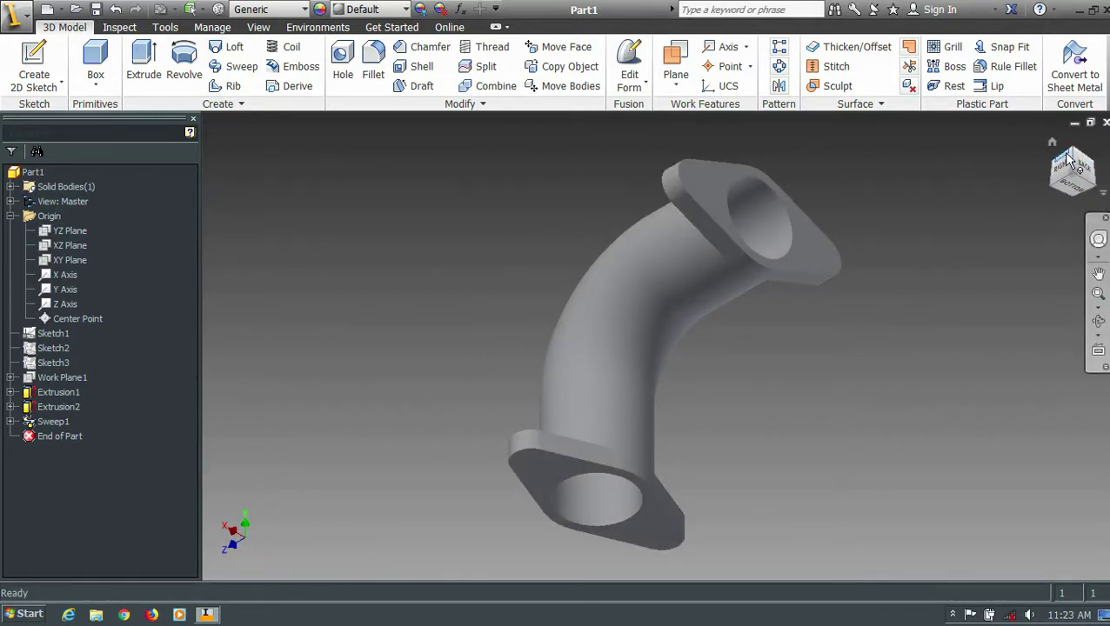
pyautogui.click(1075, 161)
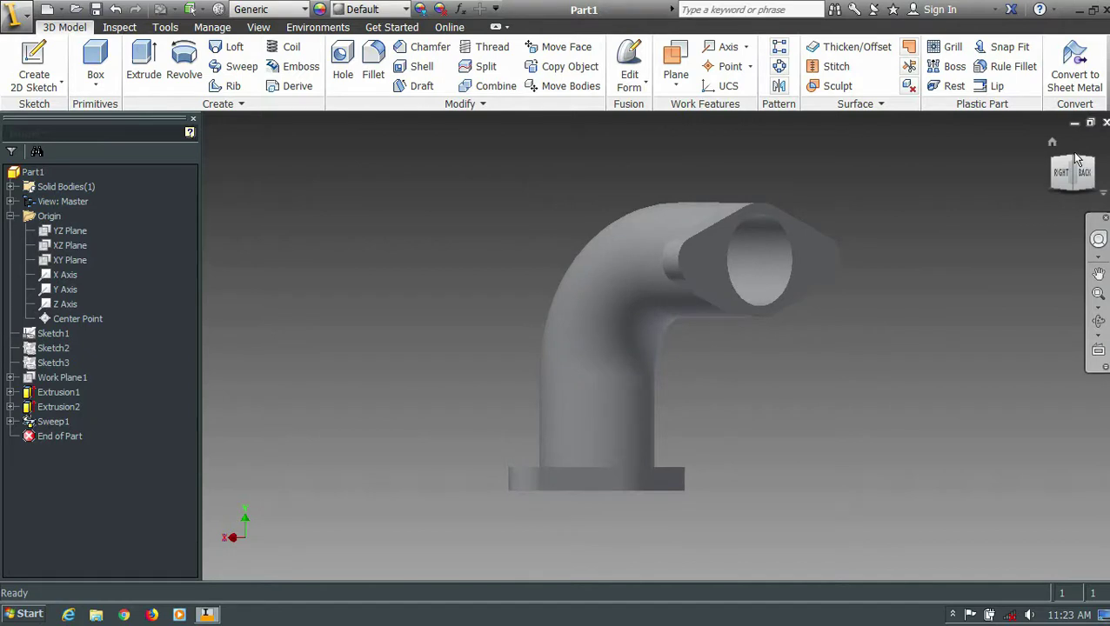
pyautogui.click(1087, 163)
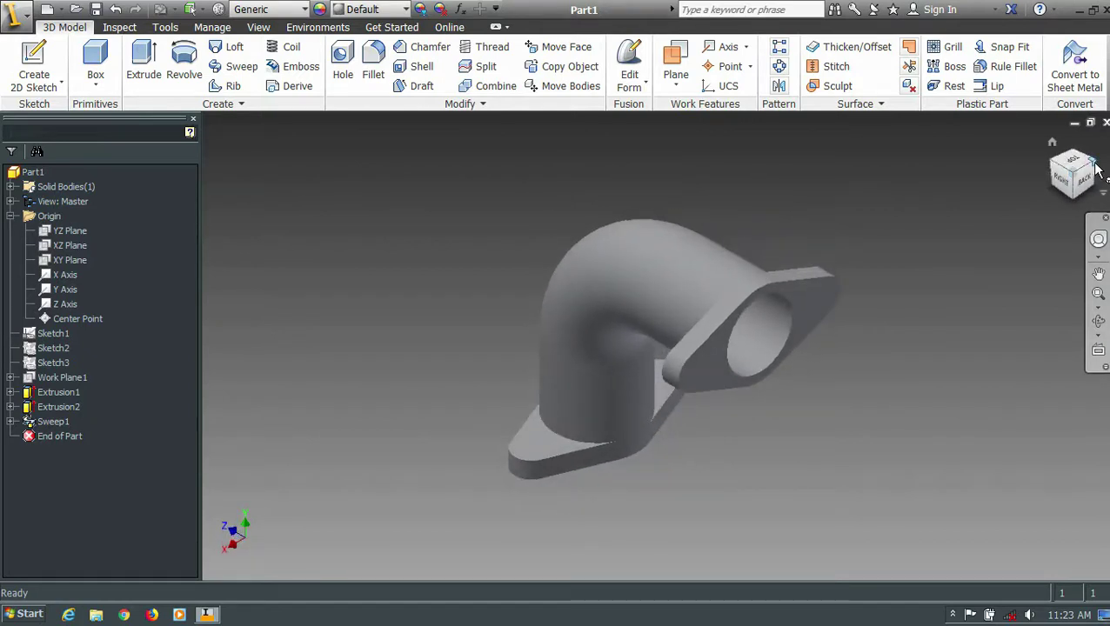
pyautogui.moveTo(1095, 169); pyautogui.dragTo(1052, 146)
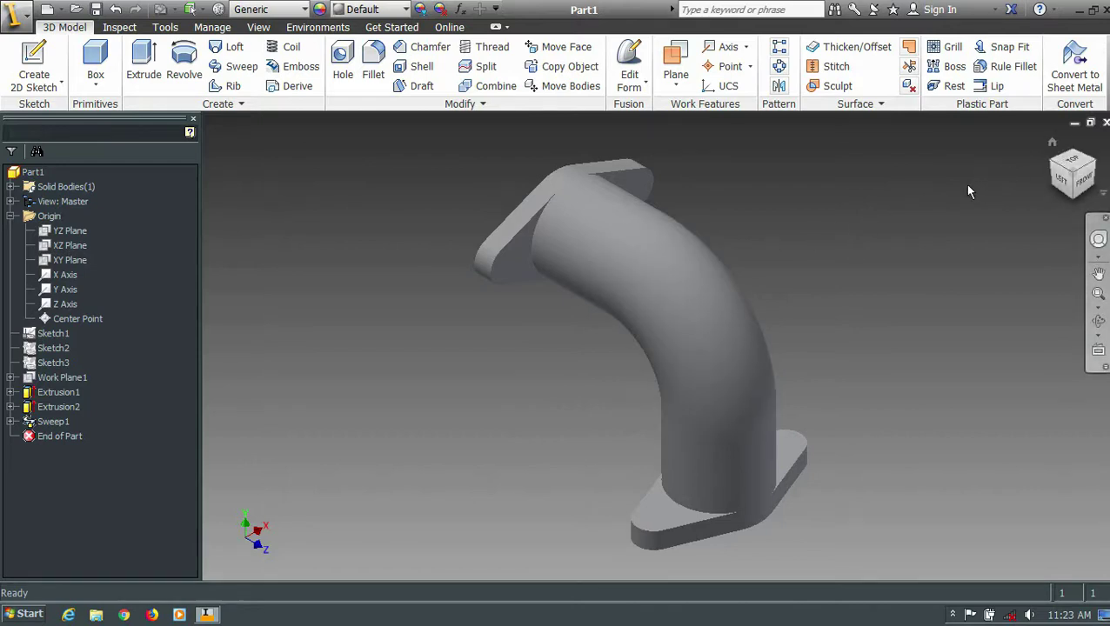
pyautogui.click(343, 61)
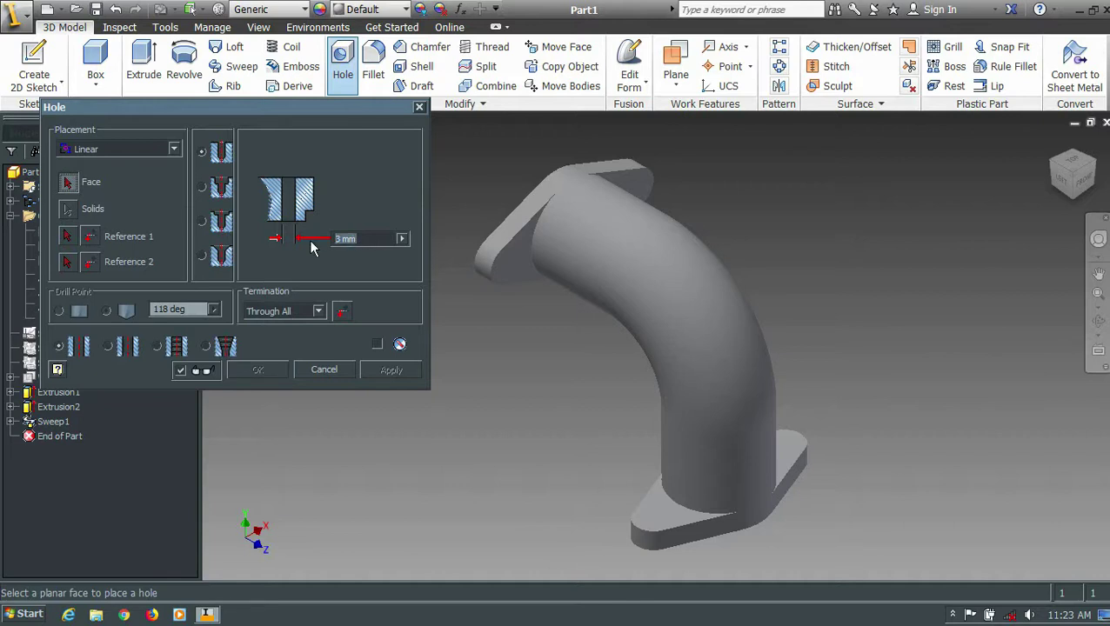
pyautogui.write('15')
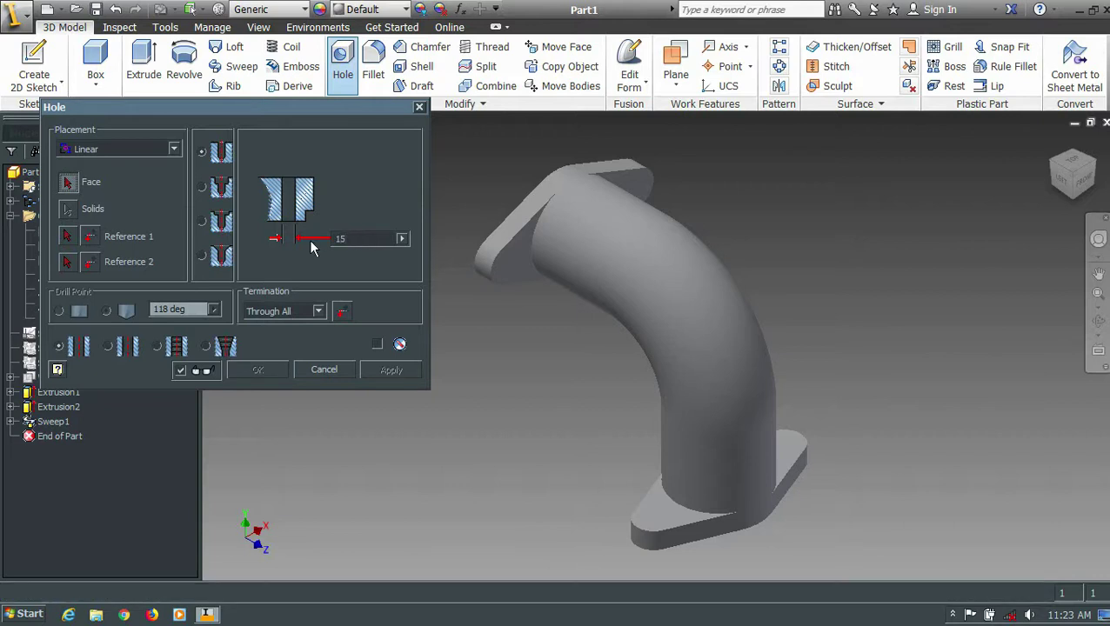
pyautogui.click(512, 269)
pyautogui.click(487, 279)
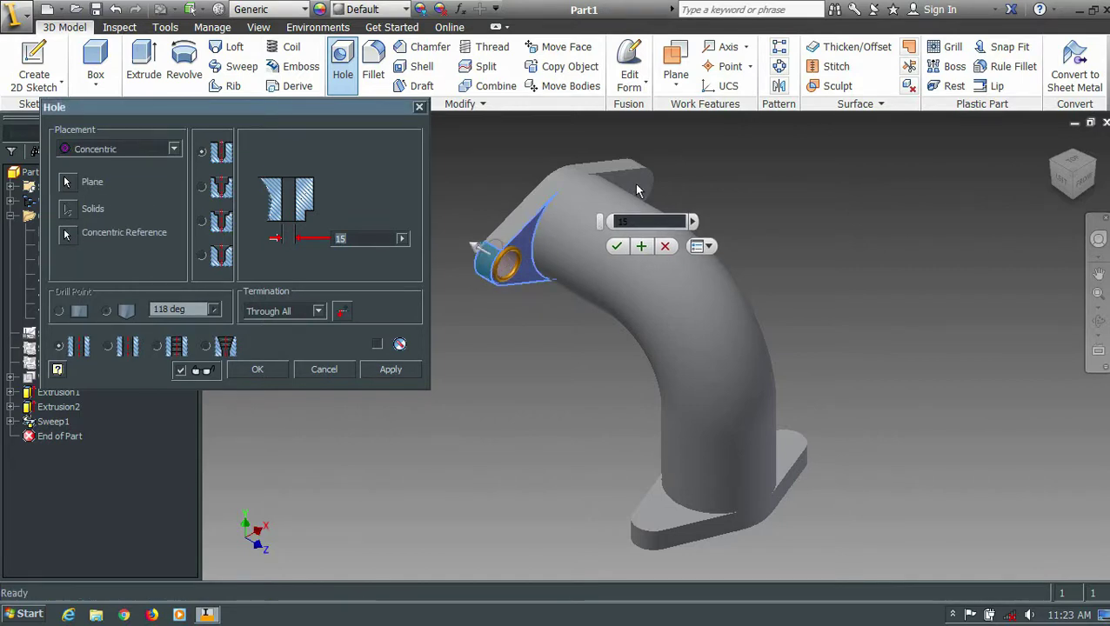
pyautogui.click(391, 369)
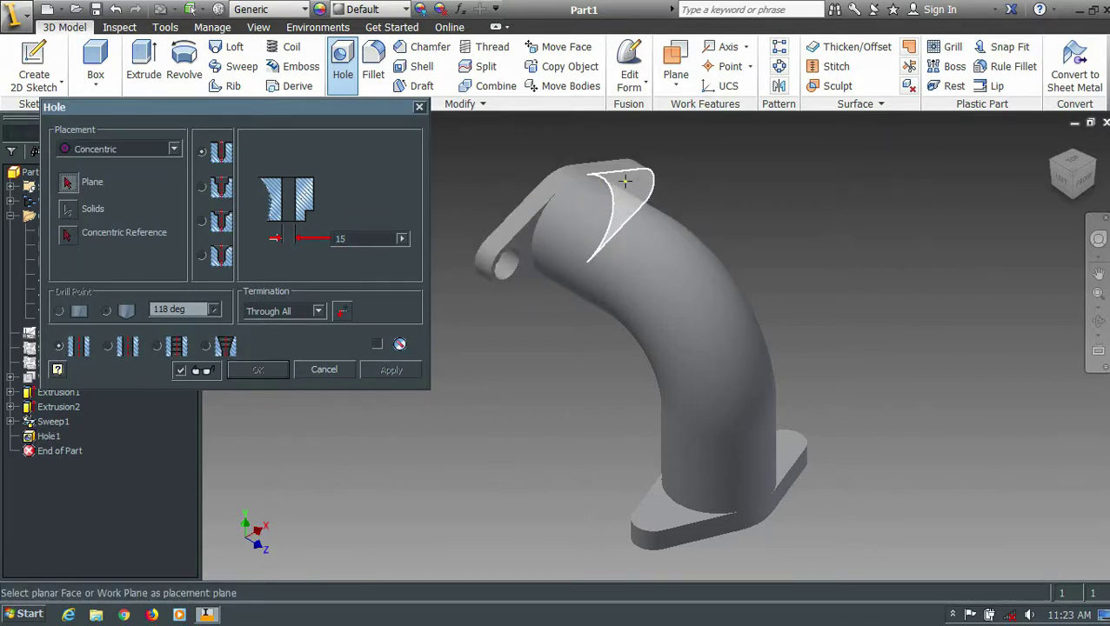
# - Add a matching 15 mm through-all hole concentric with the opposite rounded end of the upper flange
pyautogui.click(642, 181)
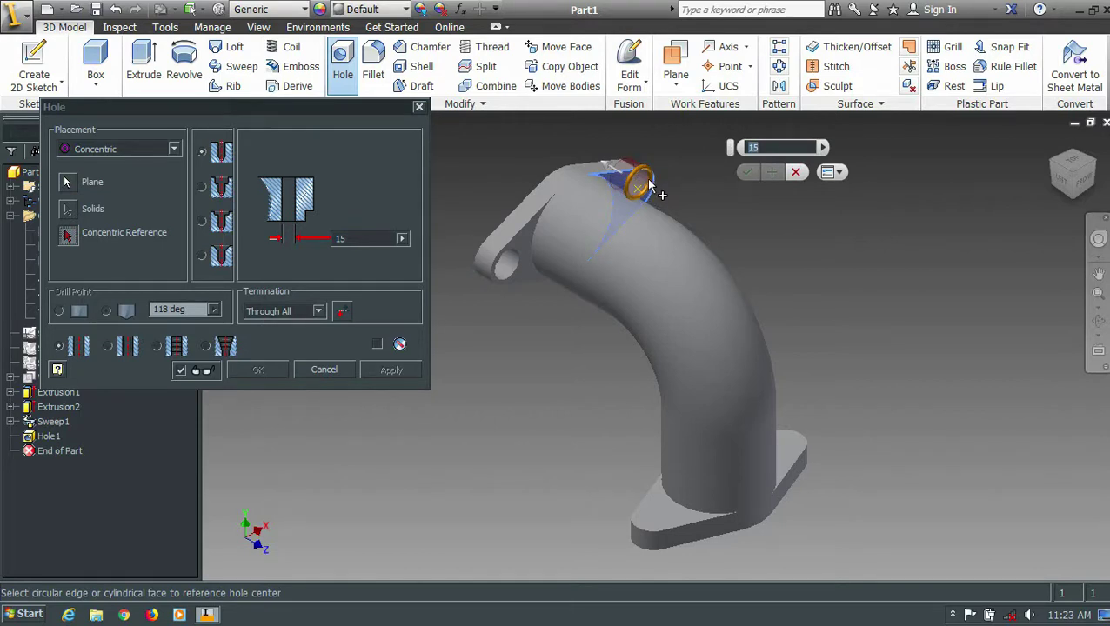
pyautogui.click(644, 191)
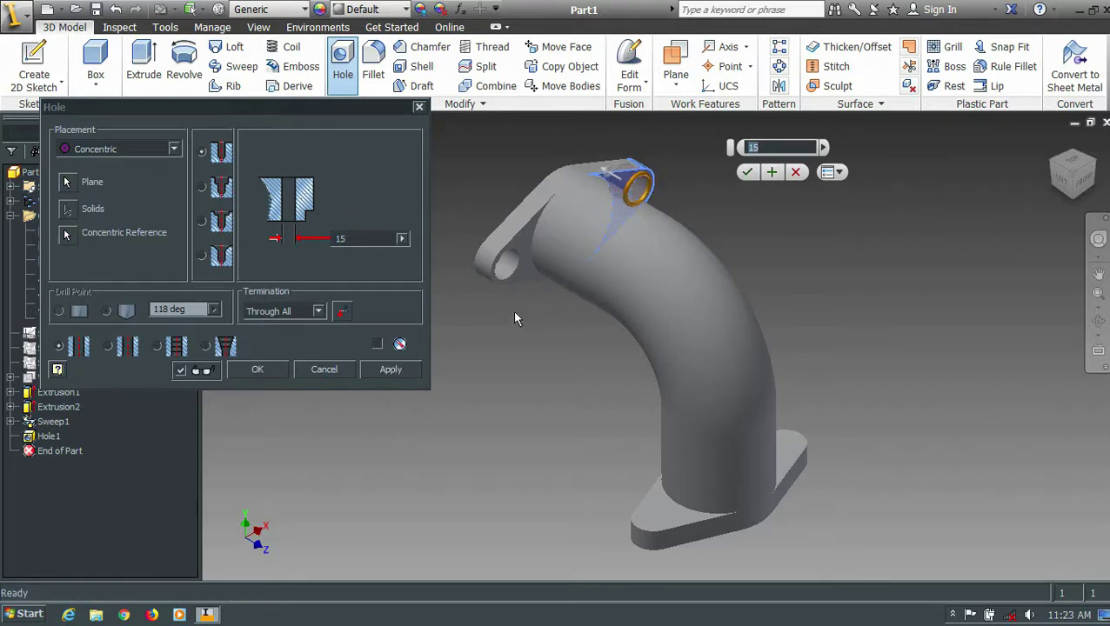
pyautogui.click(390, 370)
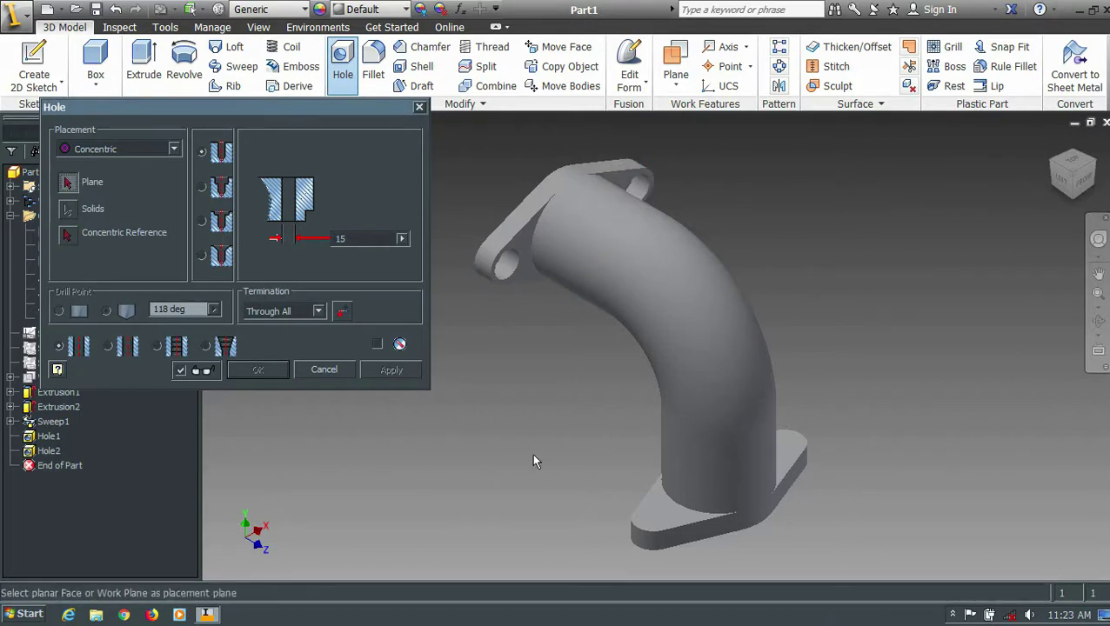
# - Place a 15 mm through-all hole on the lower flange, concentric with one of its rounded ends
pyautogui.click(660, 523)
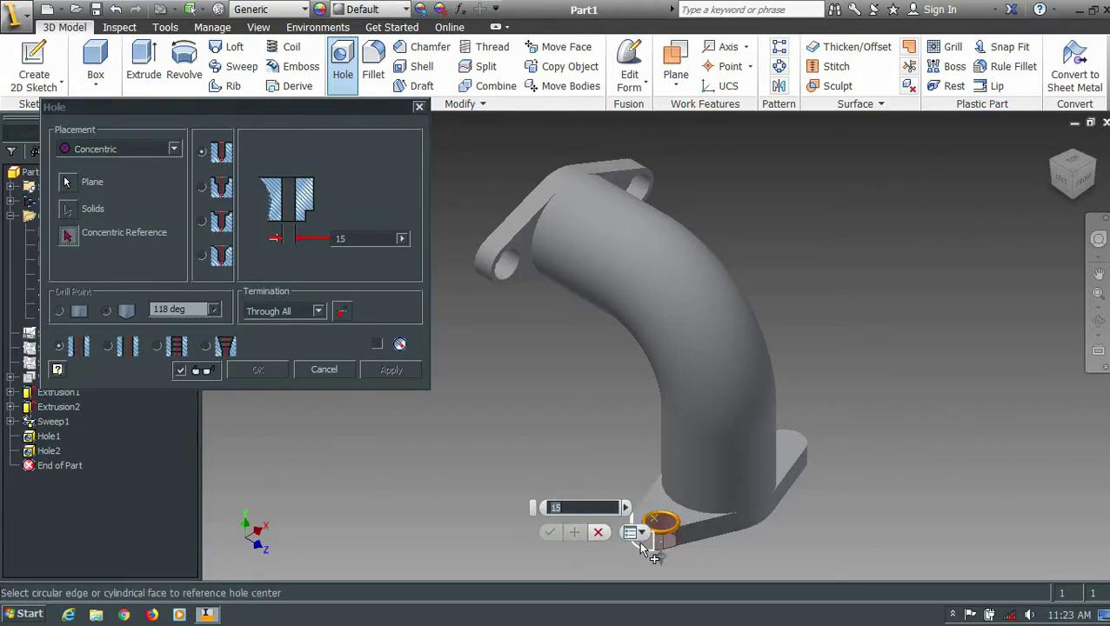
pyautogui.click(641, 544)
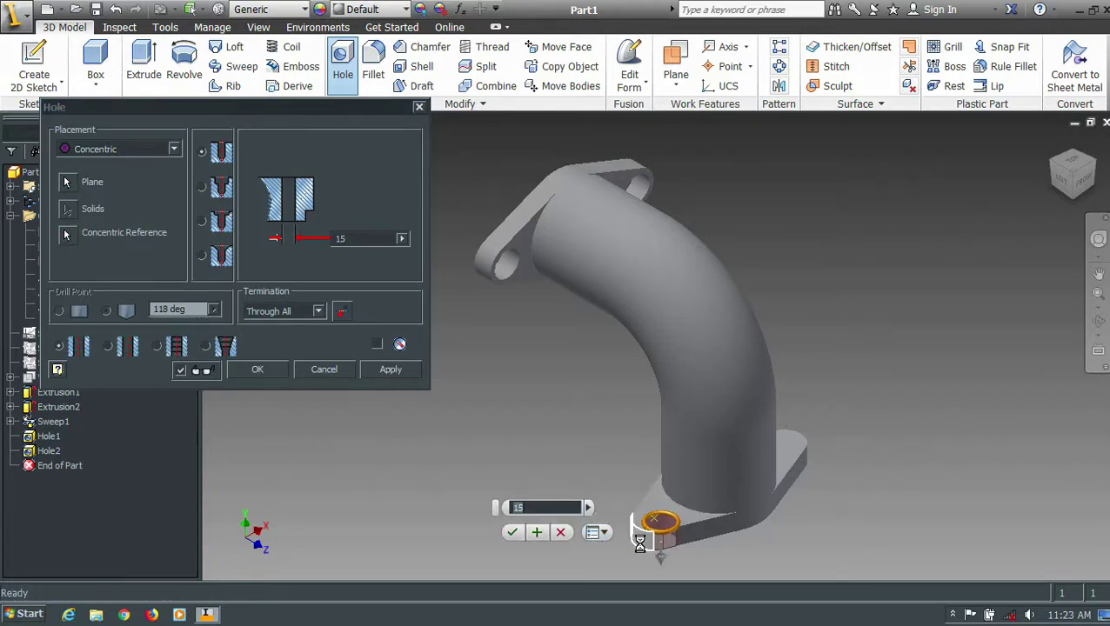
pyautogui.click(1088, 187)
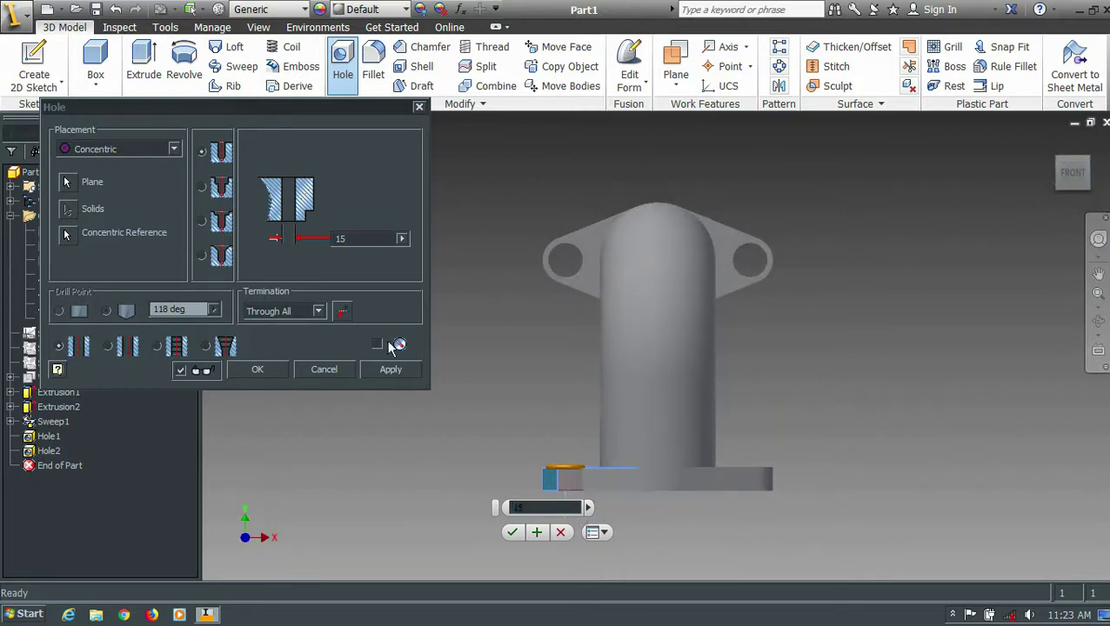
pyautogui.click(388, 370)
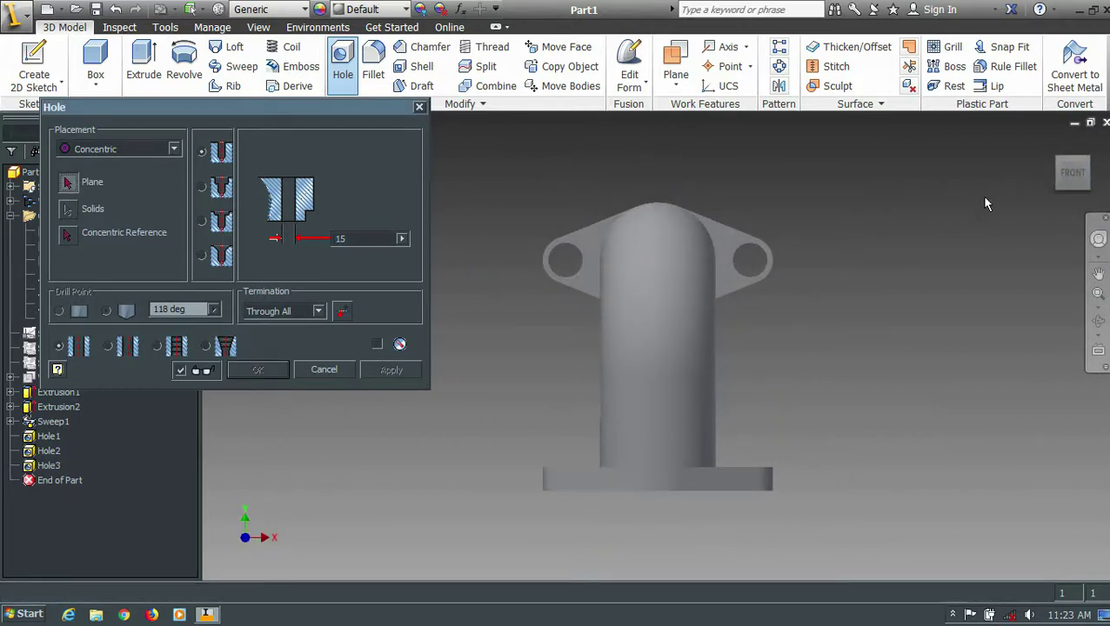
pyautogui.click(1063, 162)
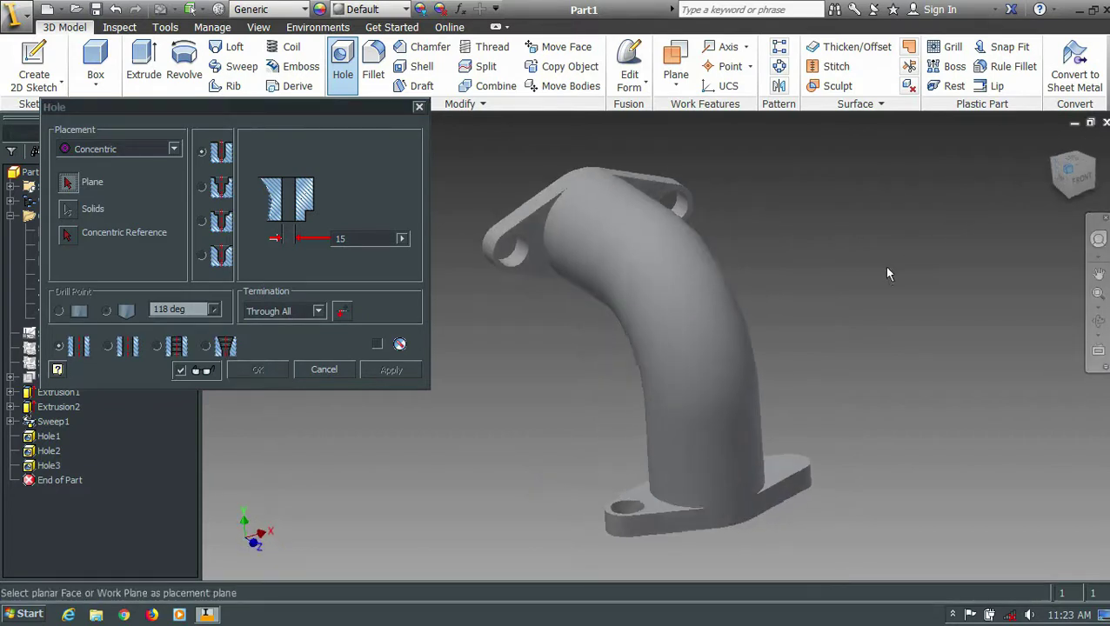
pyautogui.click(794, 440)
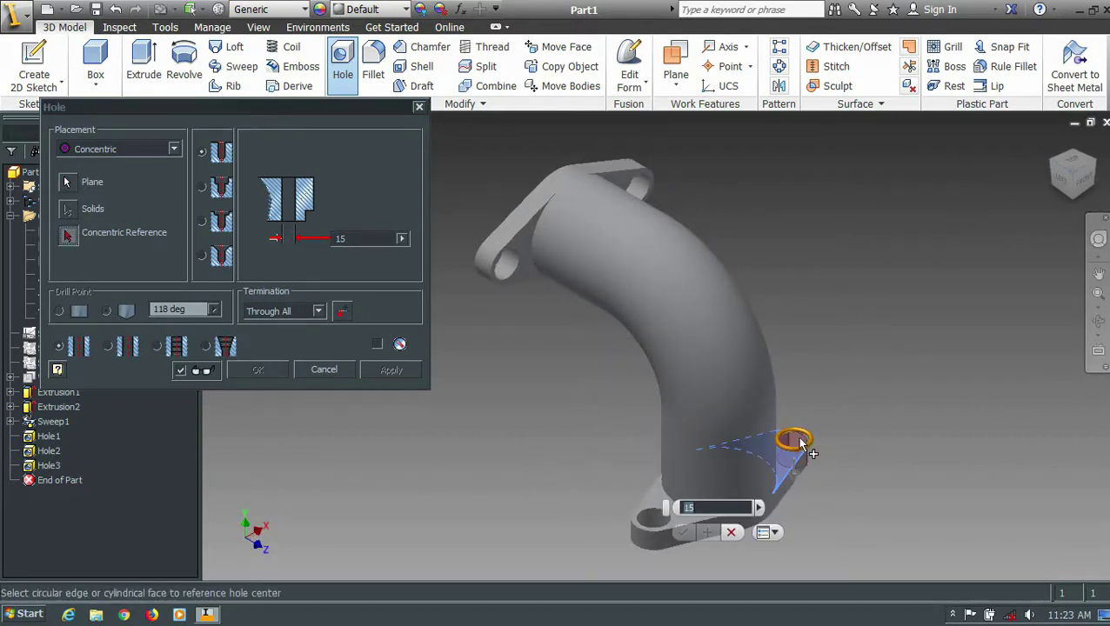
pyautogui.click(1102, 166)
pyautogui.scroll(3, 619, 559)
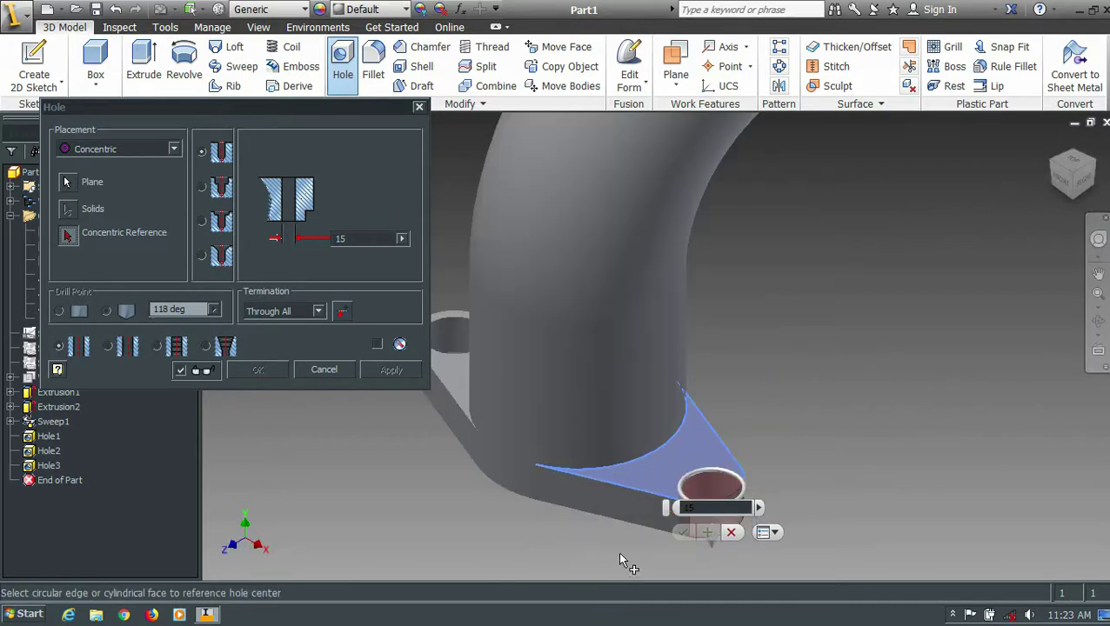
pyautogui.scroll(-3, 727, 494)
pyautogui.scroll(3, 731, 453)
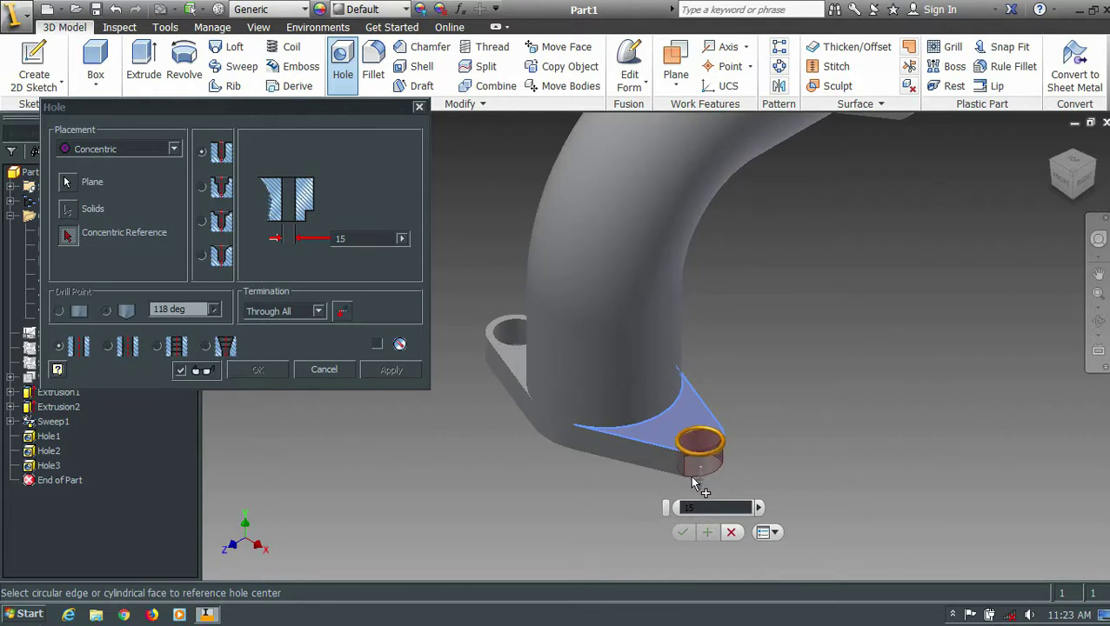
pyautogui.press('Escape')
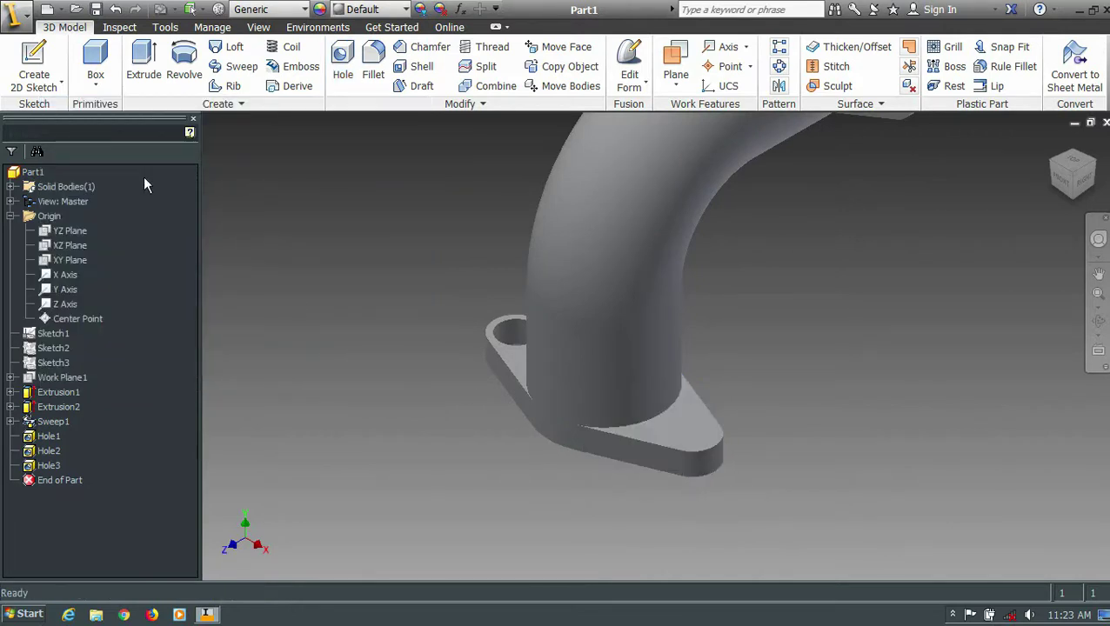
# - Place a 15 mm through-all hole concentric with the lower flange's remaining rounded end and finish the Hole command
pyautogui.click(342, 70)
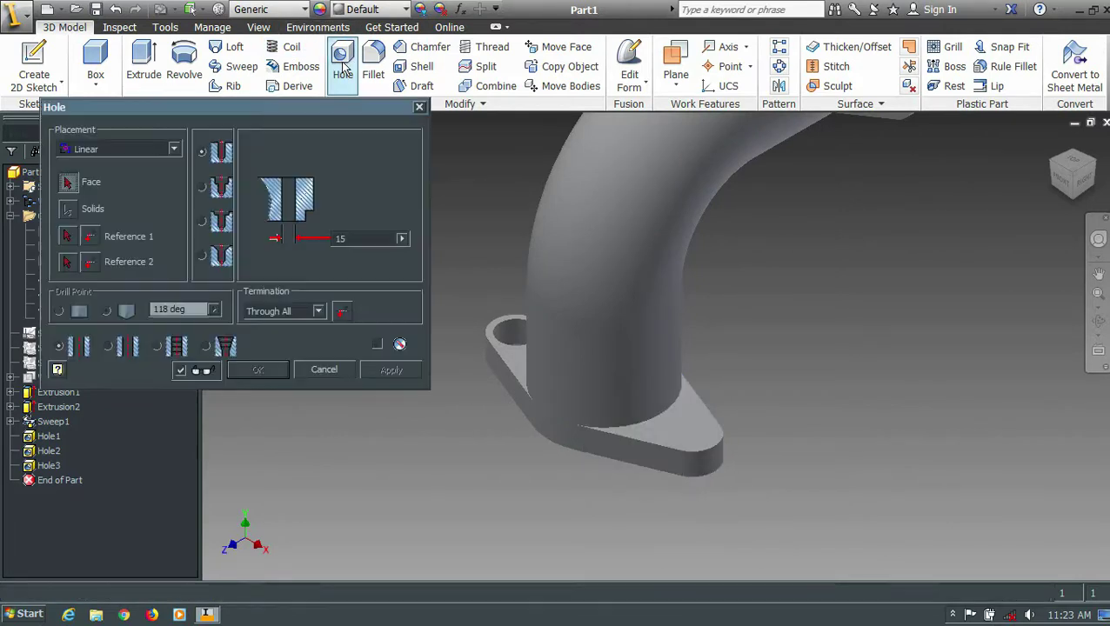
pyautogui.click(684, 417)
pyautogui.click(706, 460)
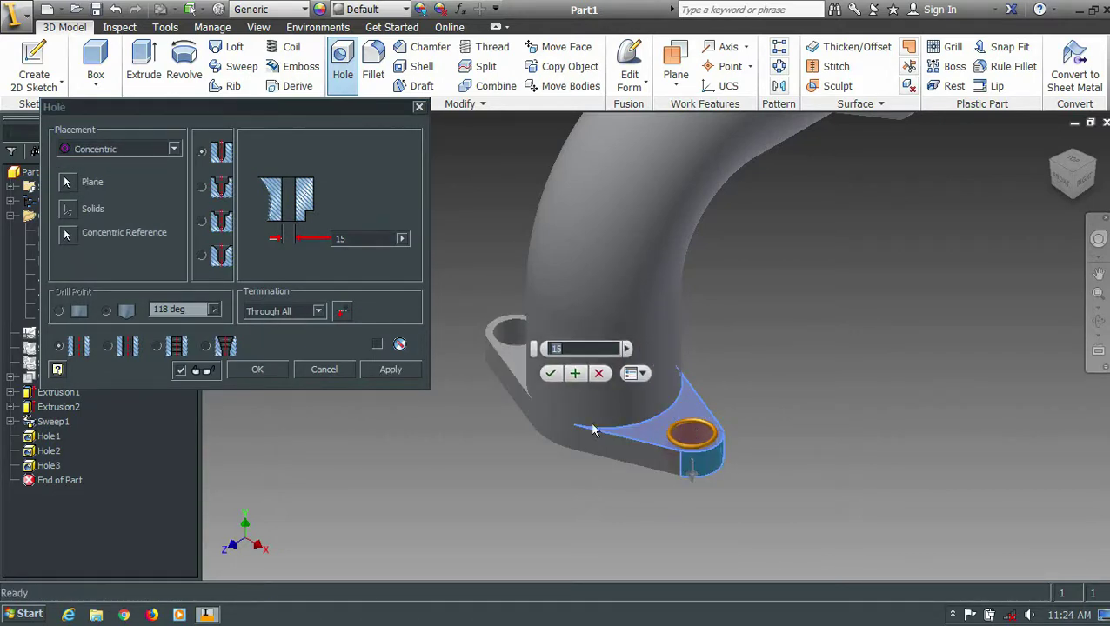
pyautogui.click(392, 370)
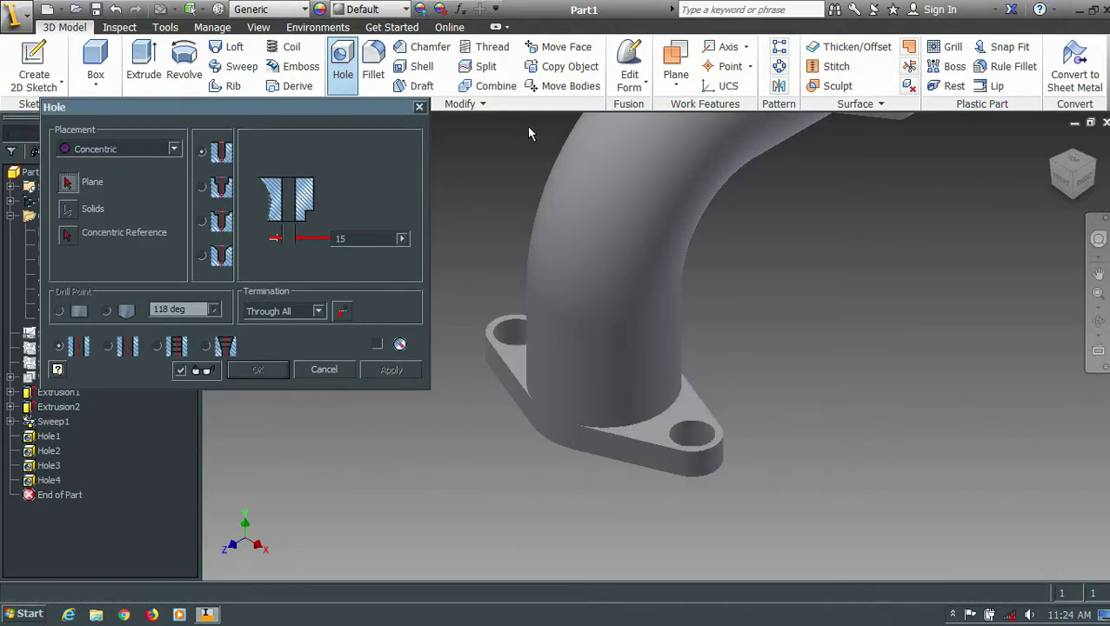
pyautogui.click(420, 107)
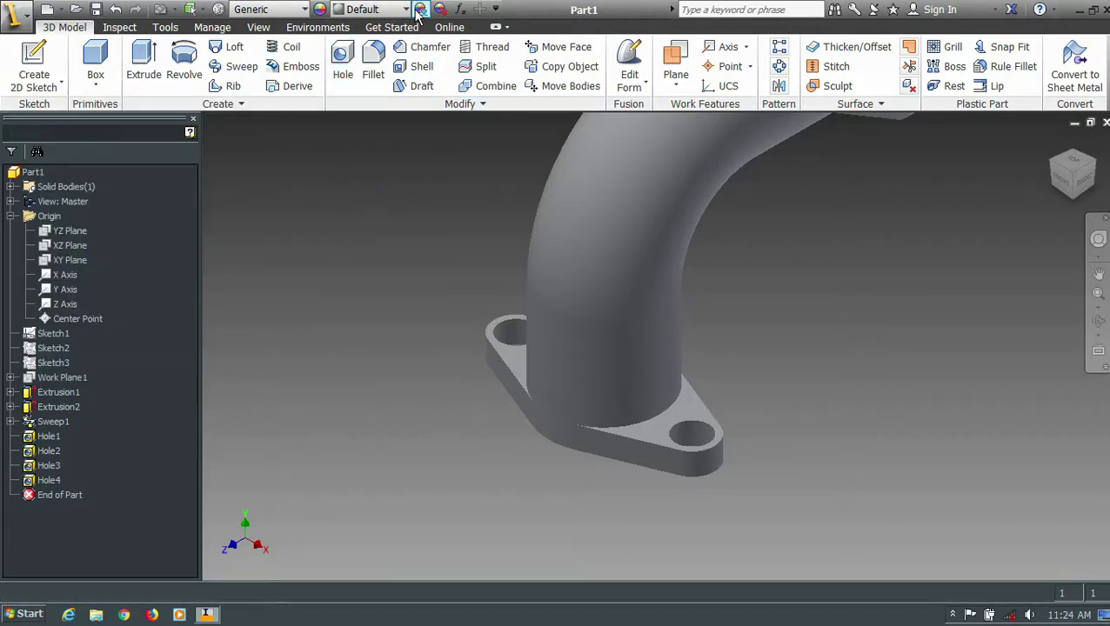
# - Apply the Aluminum Cast appearance from the Inventor Material Library to the part and view the whole elbow
pyautogui.click(406, 10)
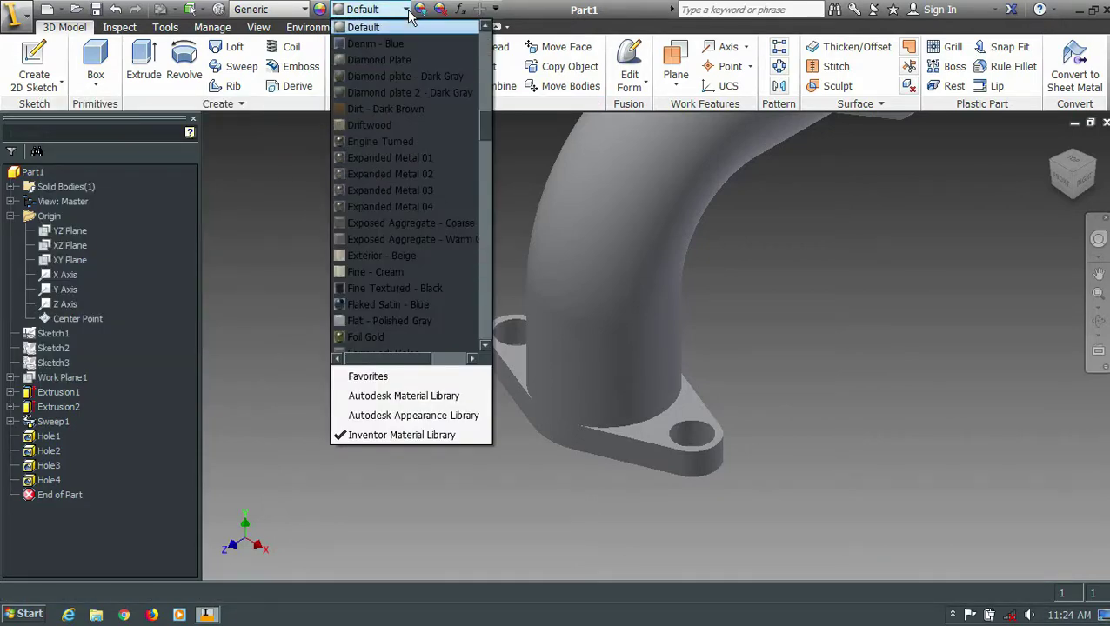
pyautogui.scroll(10, 410, 15)
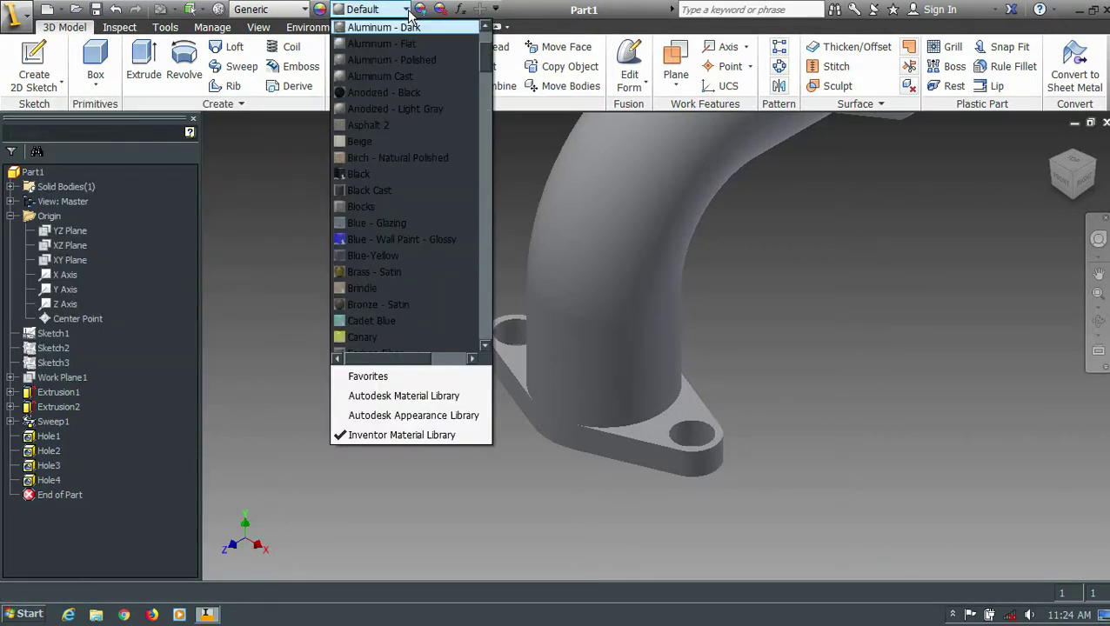
pyautogui.click(408, 77)
pyautogui.scroll(5, 590, 181)
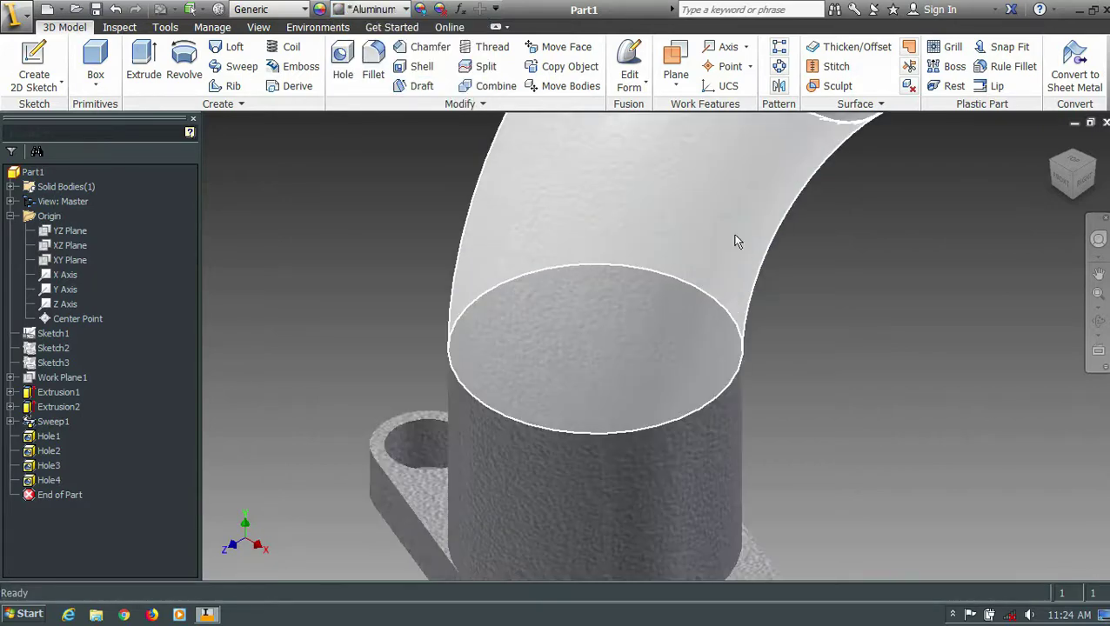
pyautogui.scroll(-7, 937, 282)
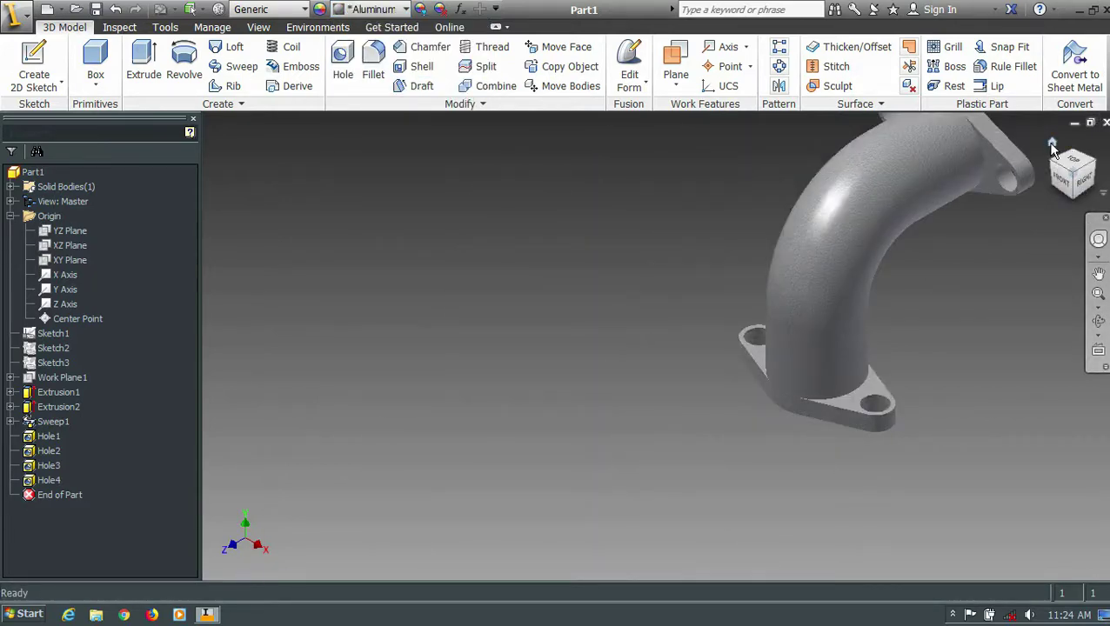
pyautogui.click(1051, 144)
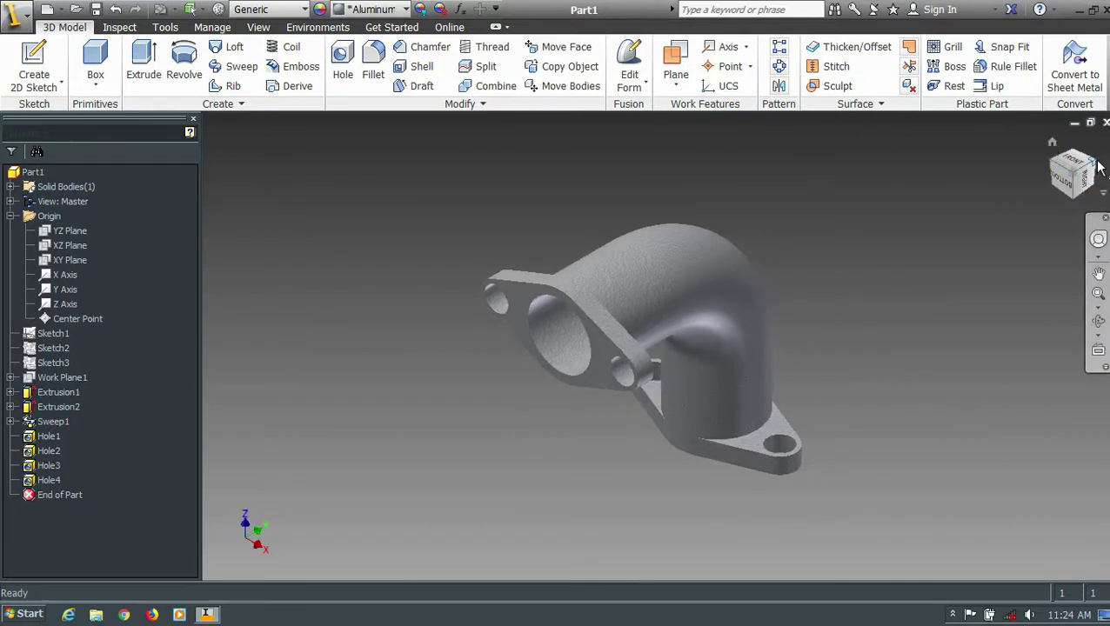